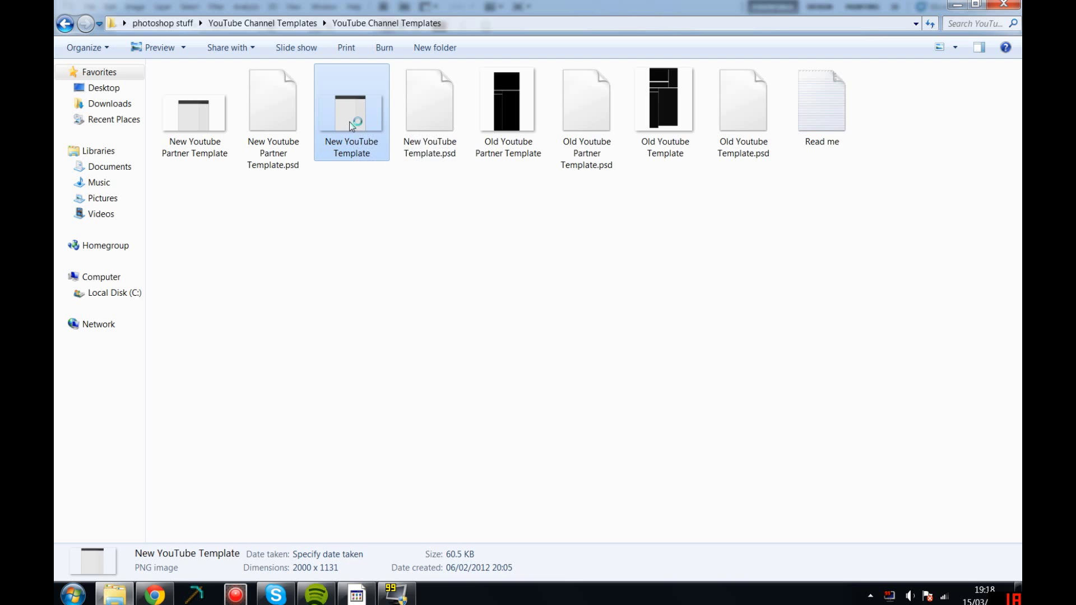
Open New YouTube Template.psd from the YouTube Channel Templates folder in Photoshop.
double_click(355, 120)
click(400, 84)
double_click(400, 85)
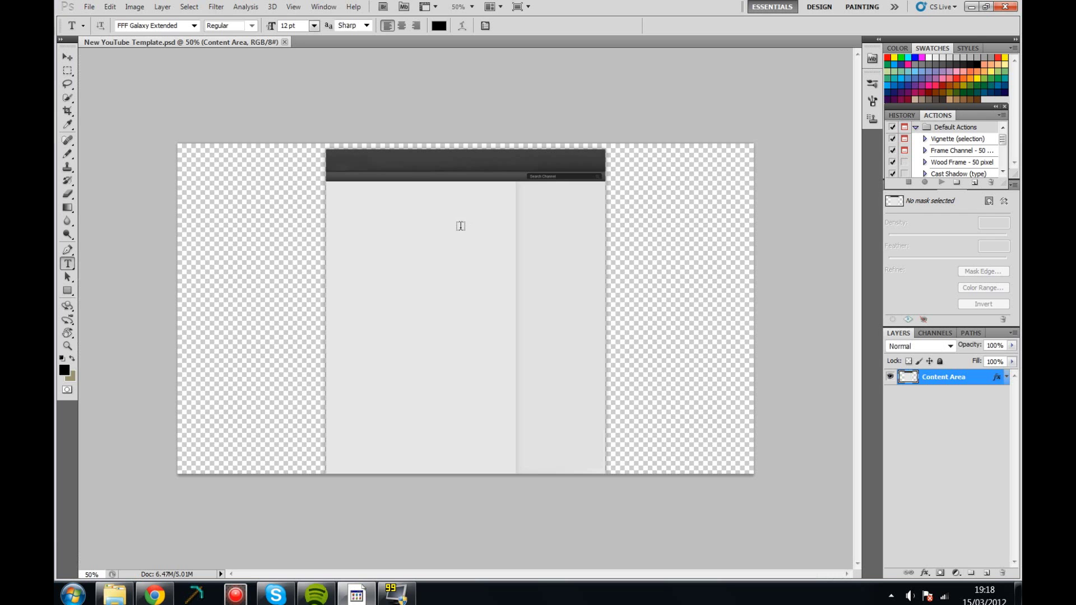
Zoom the template canvas to 66.7% and bring up options for the Content Area layer.
click(293, 7)
click(344, 127)
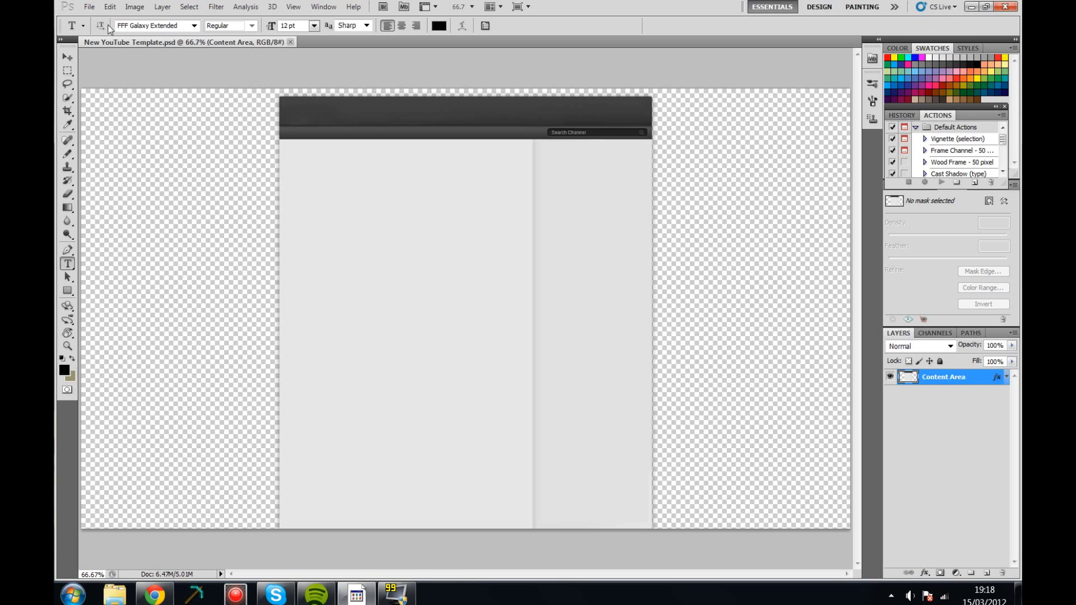
click(980, 444)
right_click(943, 377)
Rename Content Area to background, add three empty layers above it, and select Layer 1.
double_click(944, 377)
key(Return)
click(987, 573)
click(988, 573)
click(987, 573)
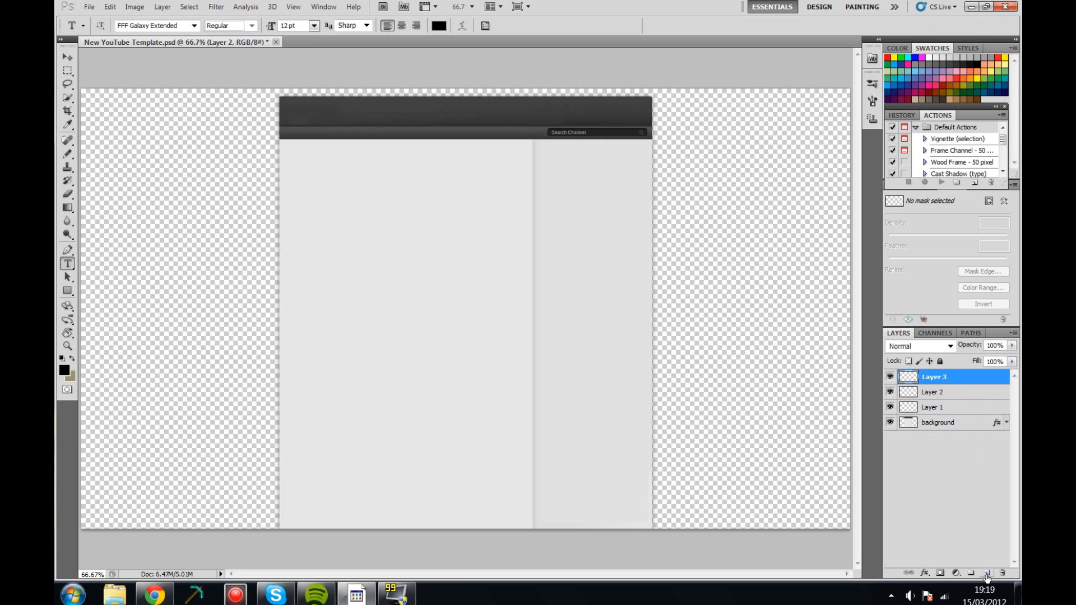
click(926, 409)
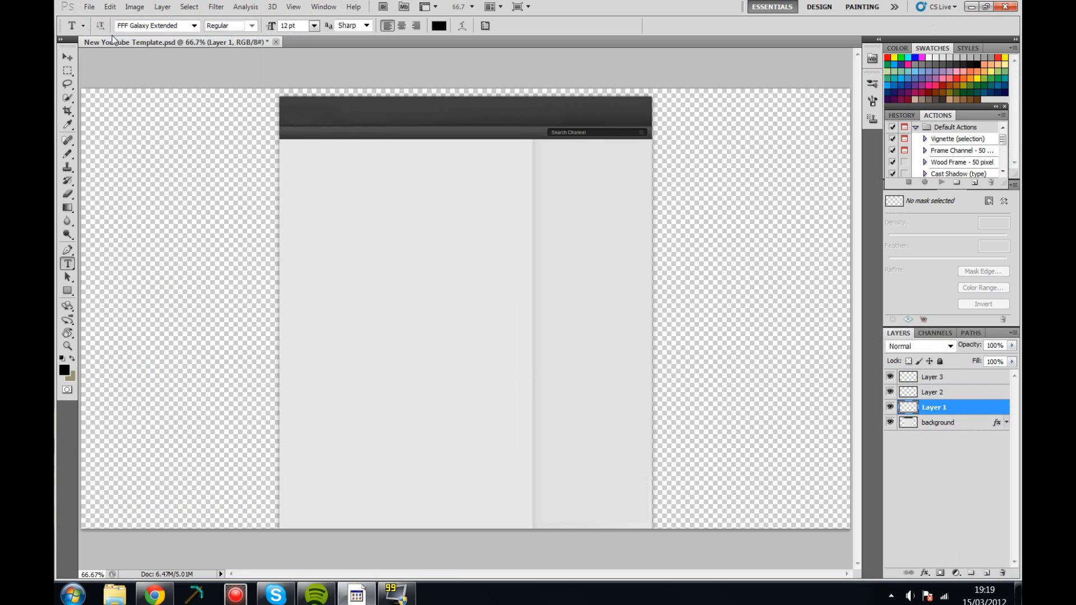
Open dj.jpg from the images folder as a second document.
key(ctrl+o)
scroll(560, 280, down, 5)
scroll(456, 312, down, 5)
scroll(457, 313, up, 5)
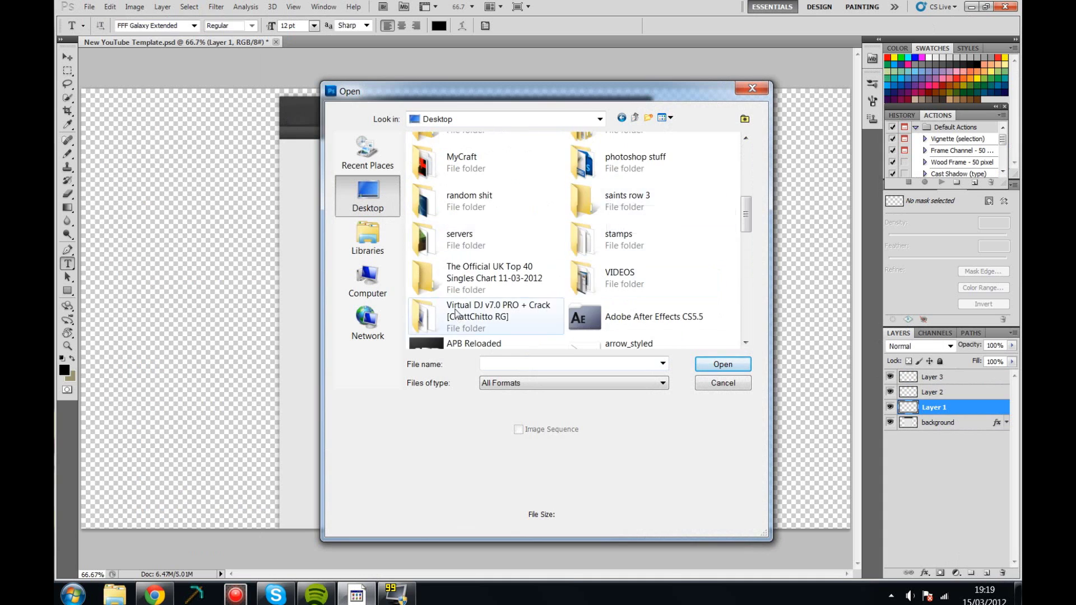
scroll(566, 284, down, 3)
scroll(566, 284, down, 2)
double_click(591, 280)
click(457, 181)
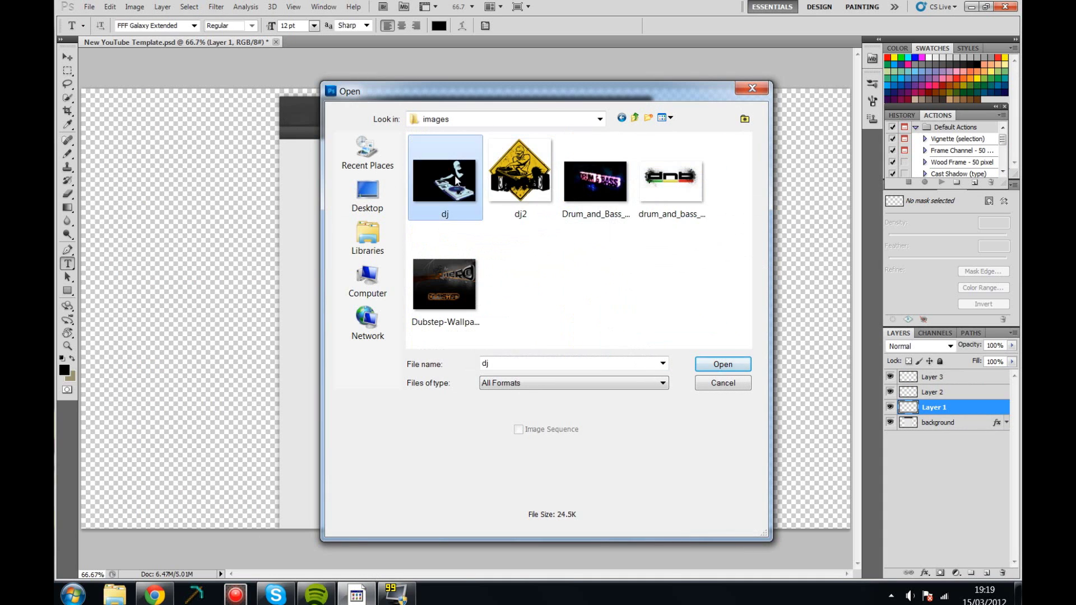
double_click(457, 181)
click(67, 98)
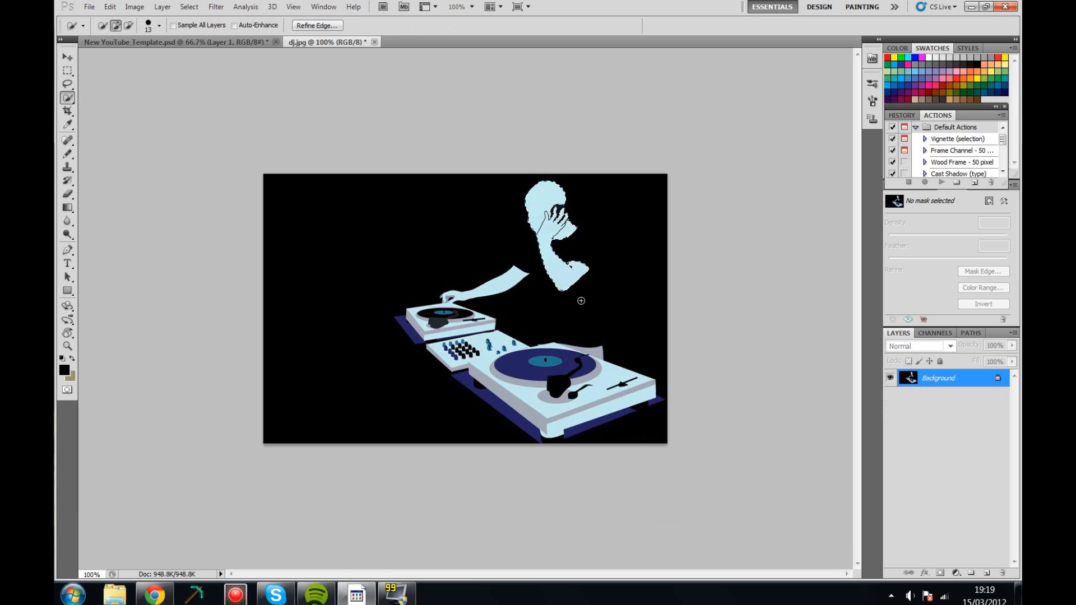
Quick-select the DJ and turntables in dj.jpg, subtracting the black bottom-right area.
drag(558, 411, 503, 373)
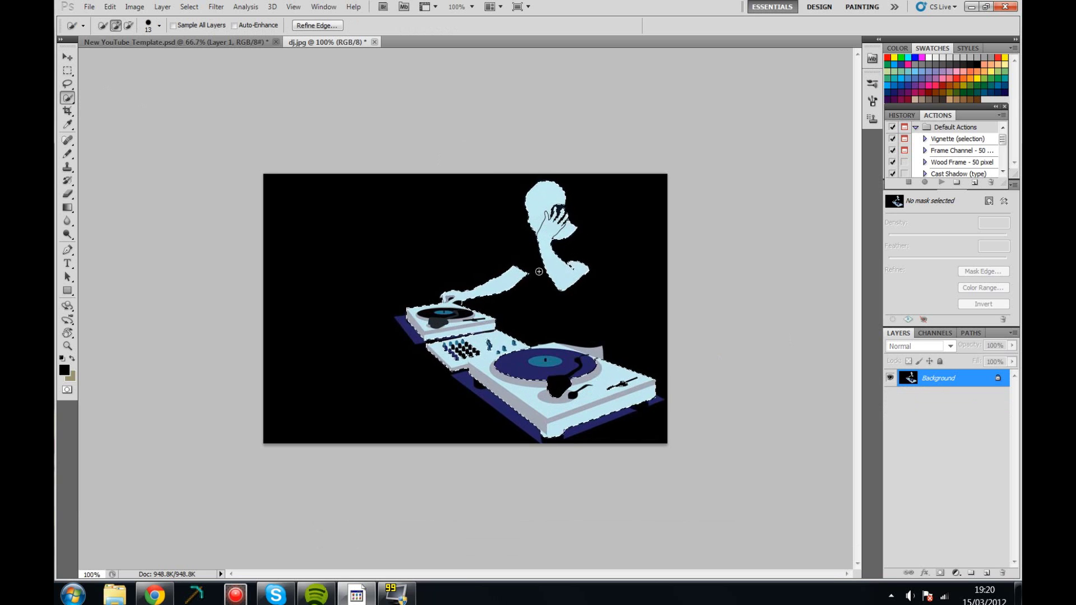
click(550, 436)
drag(551, 437, 645, 431)
drag(510, 411, 539, 375)
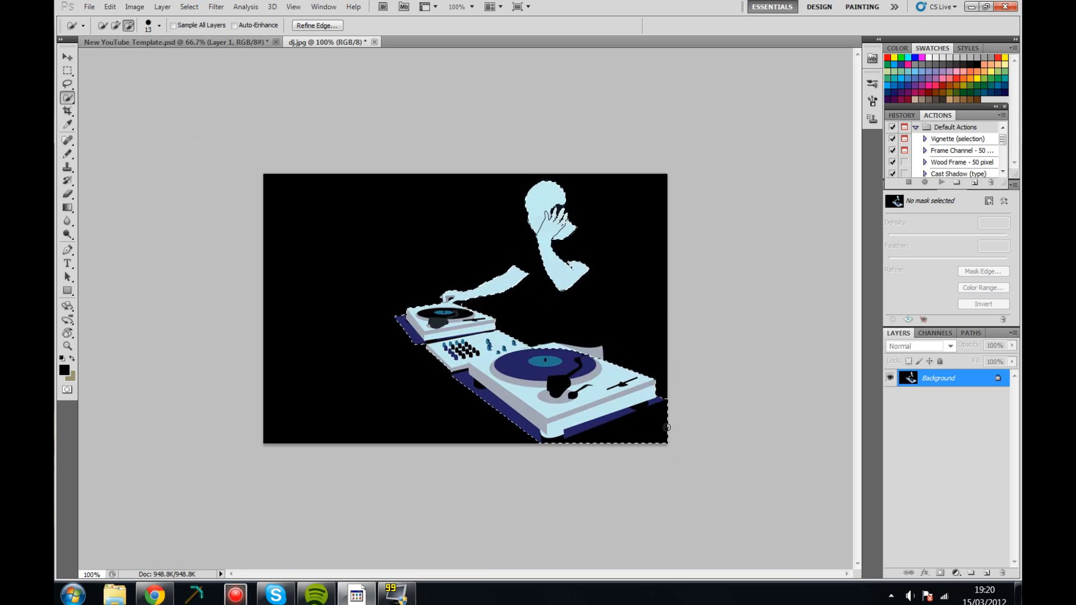
drag(625, 419, 605, 438)
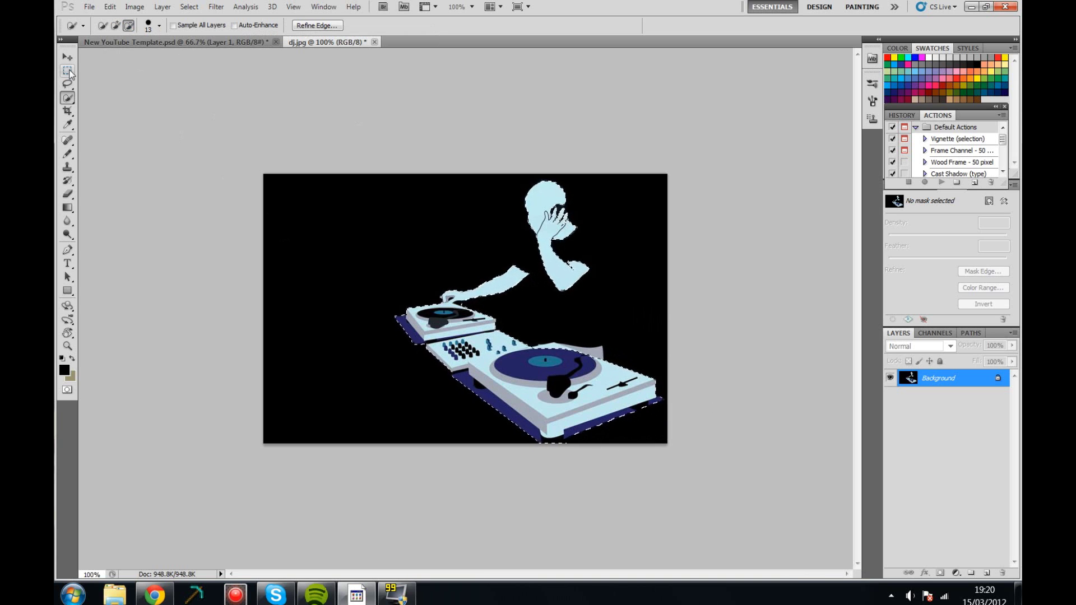
click(174, 42)
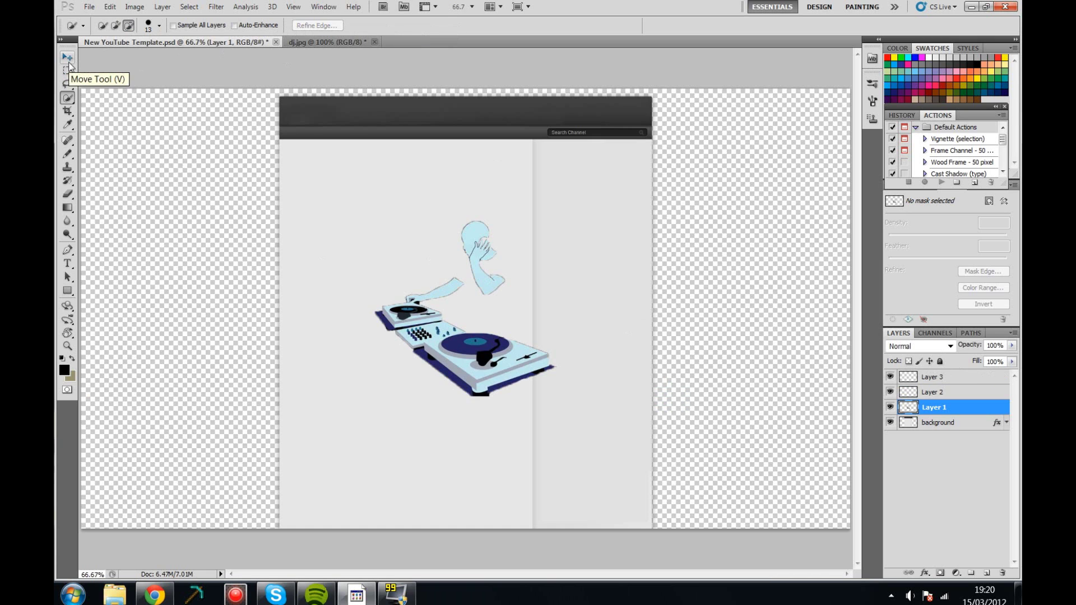
Move the DJ artwork bottom-left and shrink it with Free Transform.
key(v)
drag(495, 287, 230, 378)
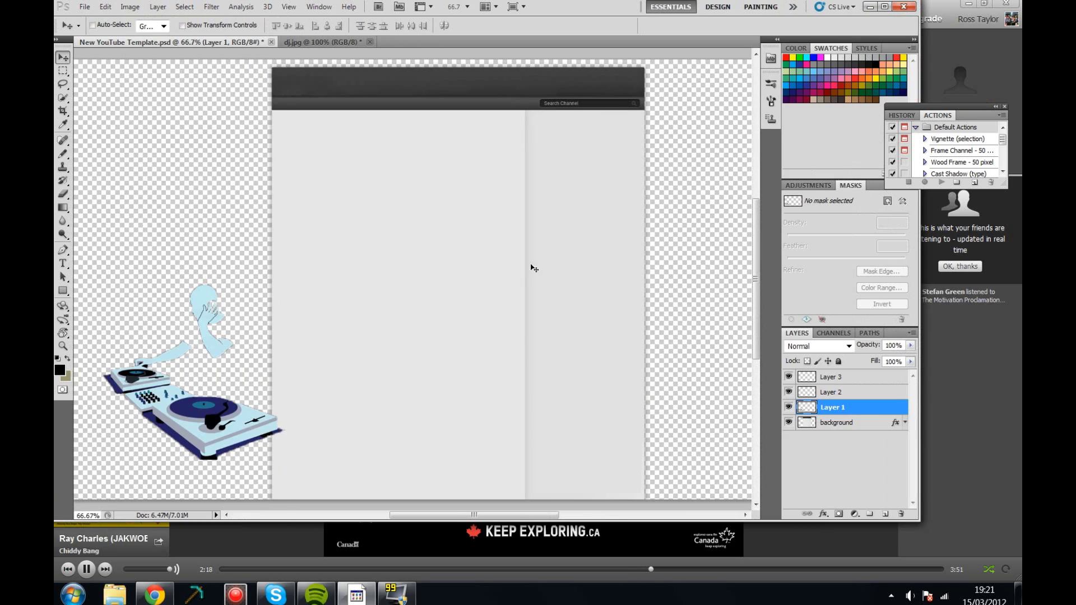
click(885, 6)
click(110, 6)
click(168, 278)
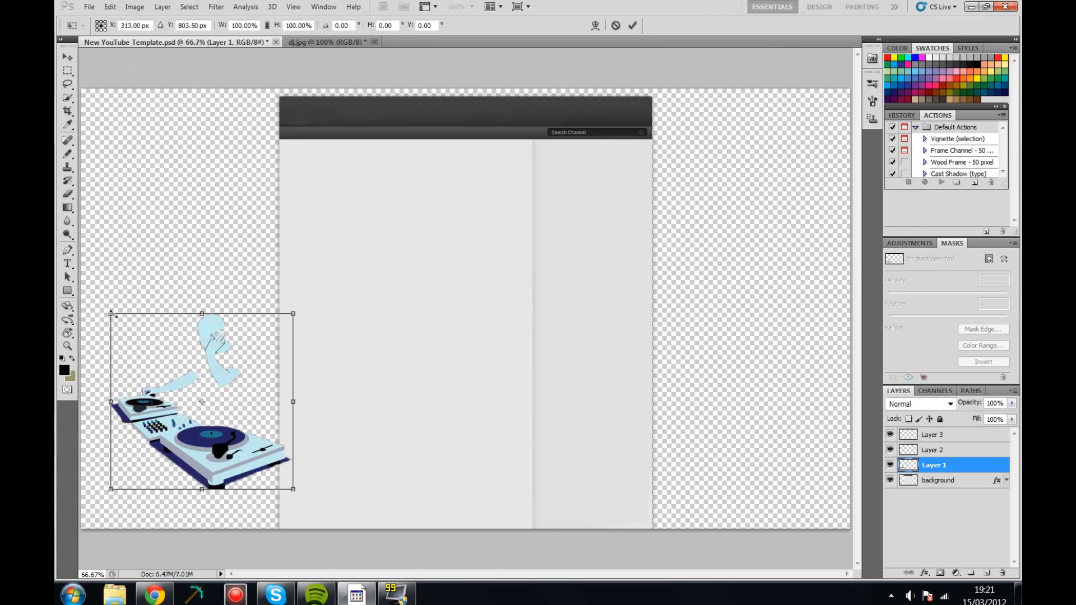
mouse_move(109, 312)
mouse_down()
mouse_move(166, 346)
mouse_move(127, 352)
mouse_up()
drag(212, 413, 207, 462)
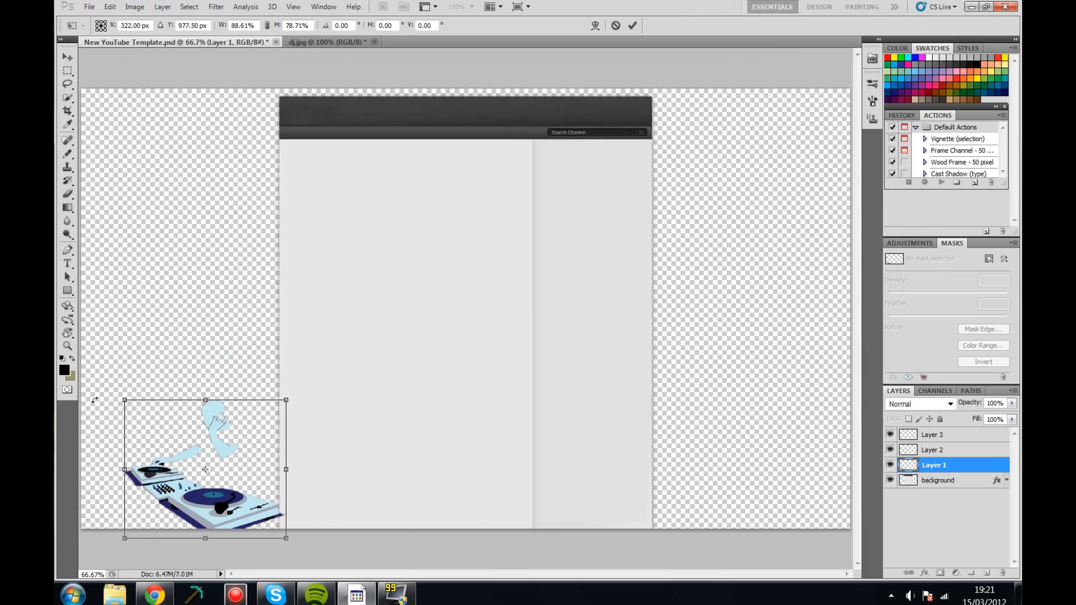
key(Return)
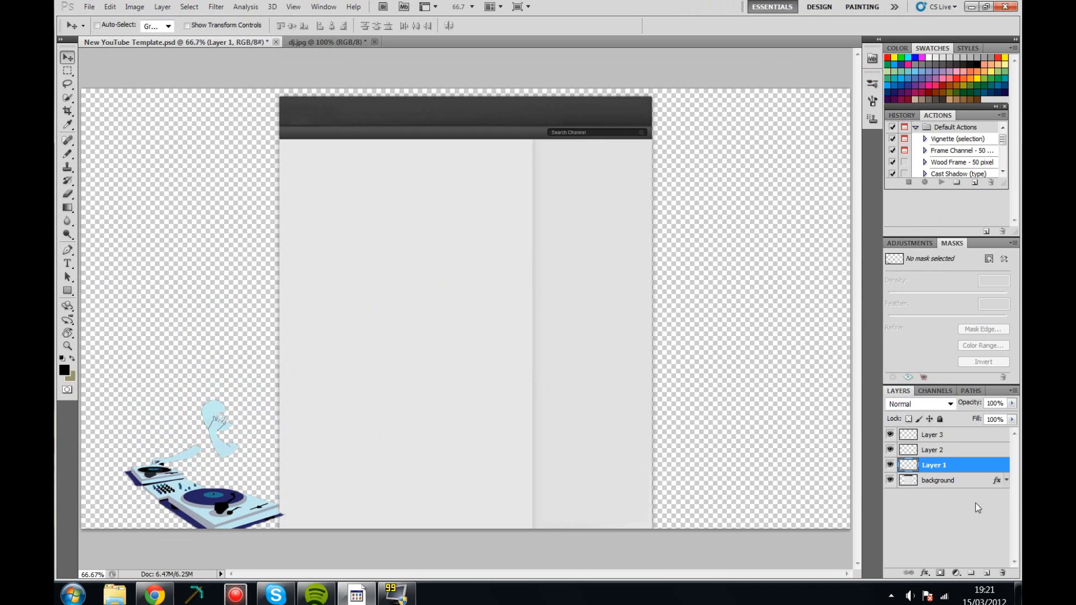
Undo the stray duplicate, then re-shrink the DJ artwork and place it bottom-left.
key(ctrl+v)
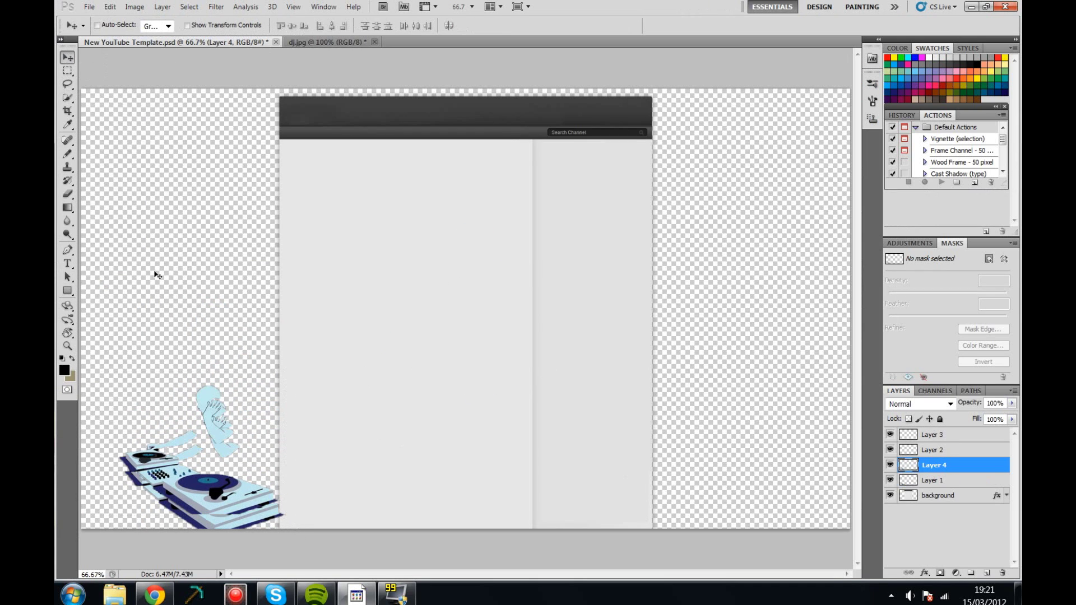
mouse_move(216, 424)
mouse_down()
mouse_move(233, 447)
mouse_move(319, 496)
mouse_up()
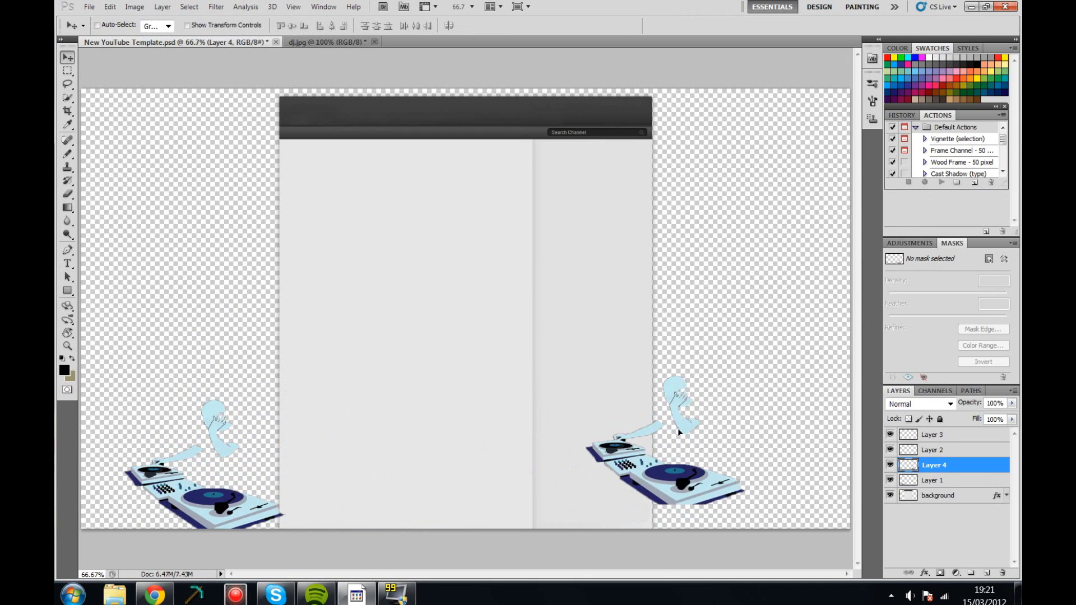
key(ctrl+alt+z)
key(ctrl+alt+z)
key(ctrl+alt+z)
key(ctrl+alt+z)
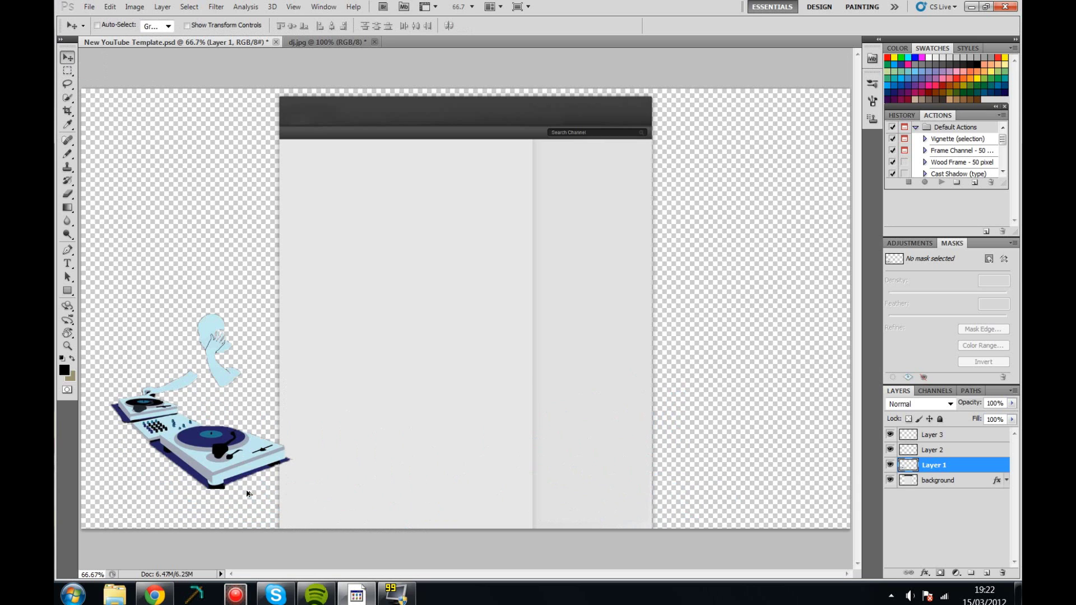
key(ctrl+shift+z)
key(t)
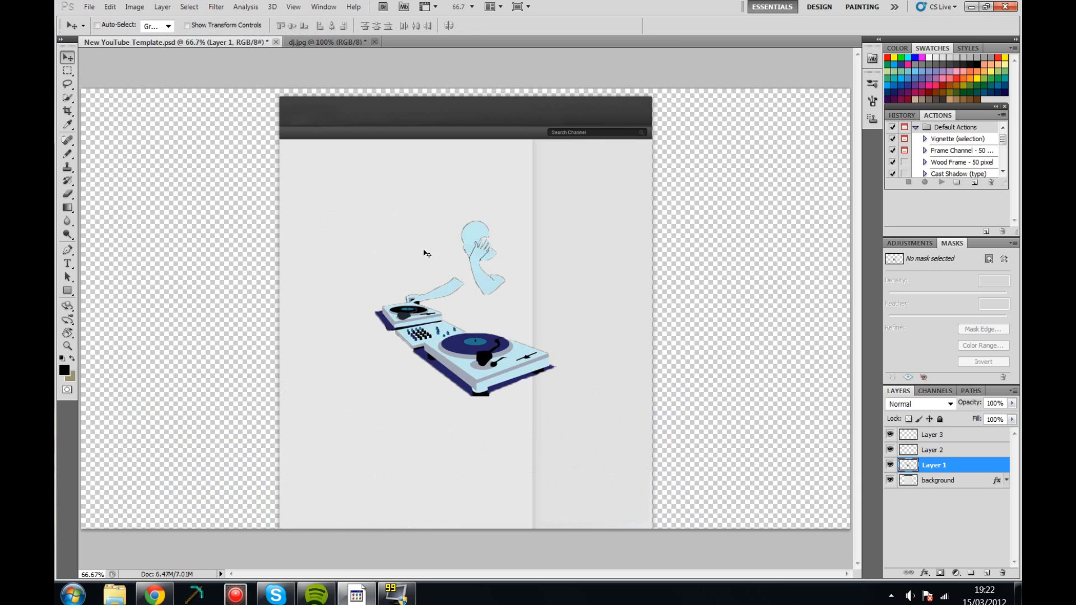
key(v)
key(ctrl+t)
drag(372, 219, 392, 274)
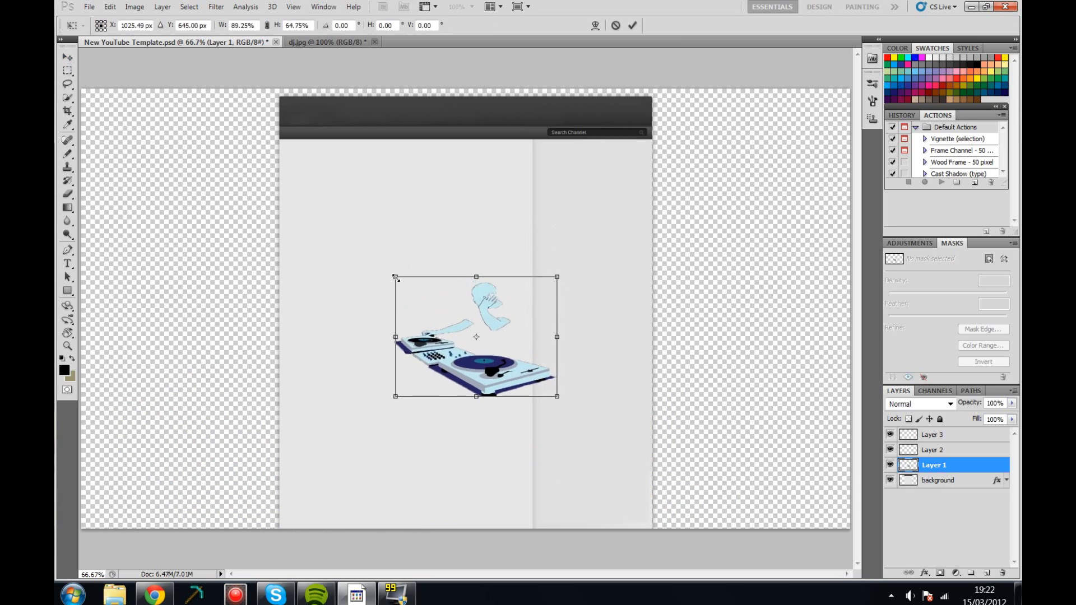
drag(452, 322, 190, 452)
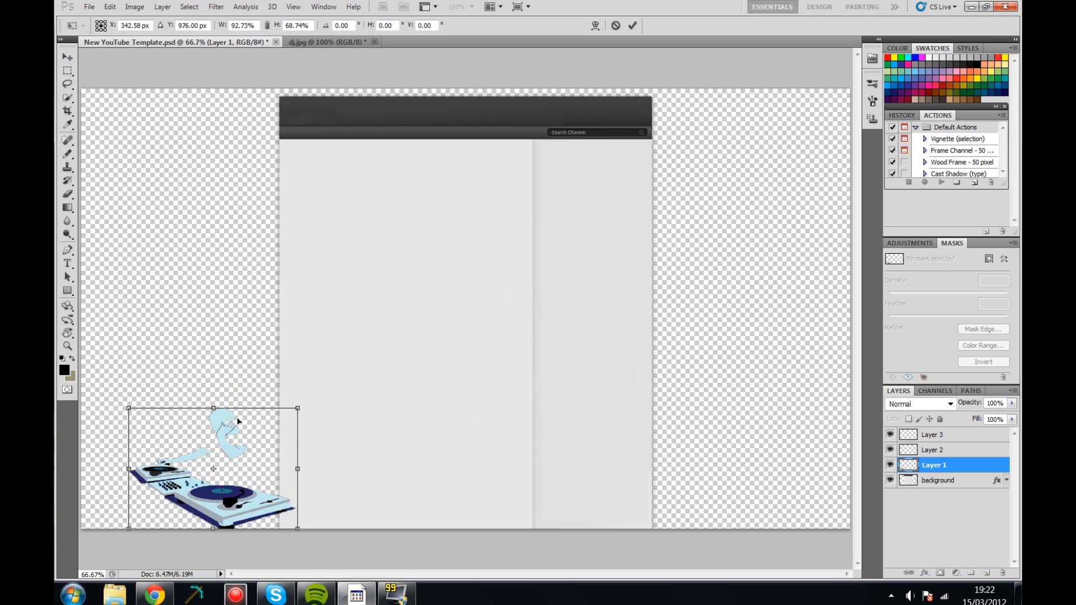
key(Return)
click(67, 71)
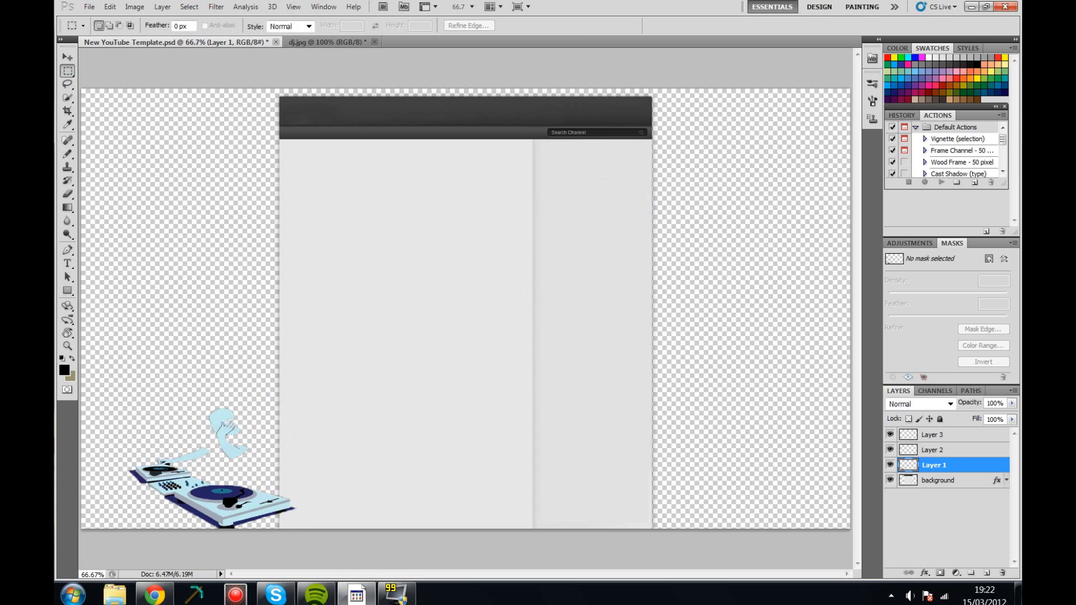
Duplicate the DJ artwork to the bottom-right and flip the copy horizontally.
key(v)
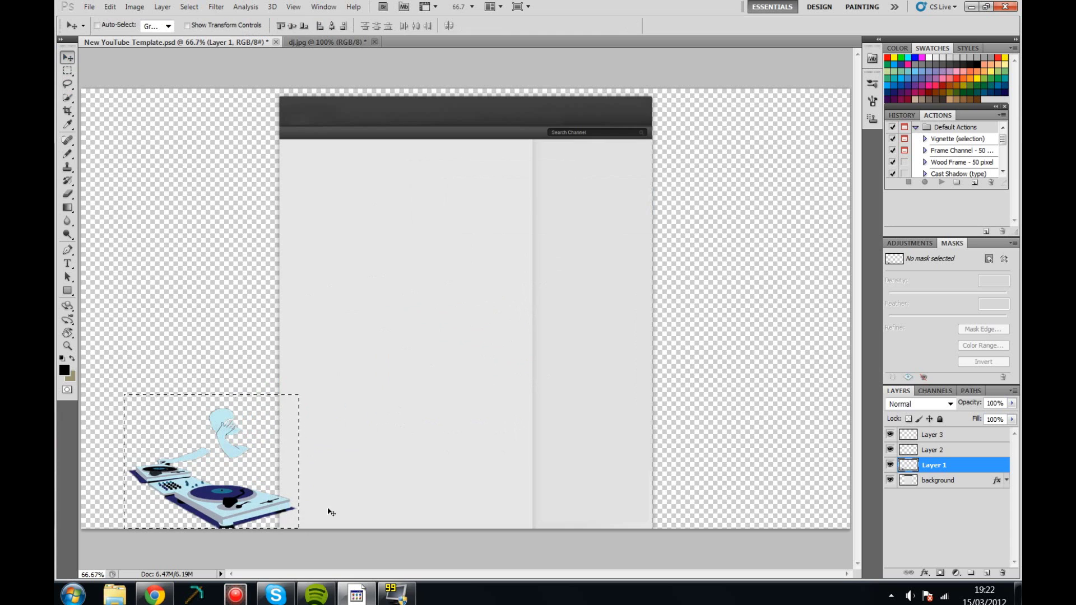
key(ctrl+j)
drag(329, 509, 799, 509)
click(110, 7)
click(332, 455)
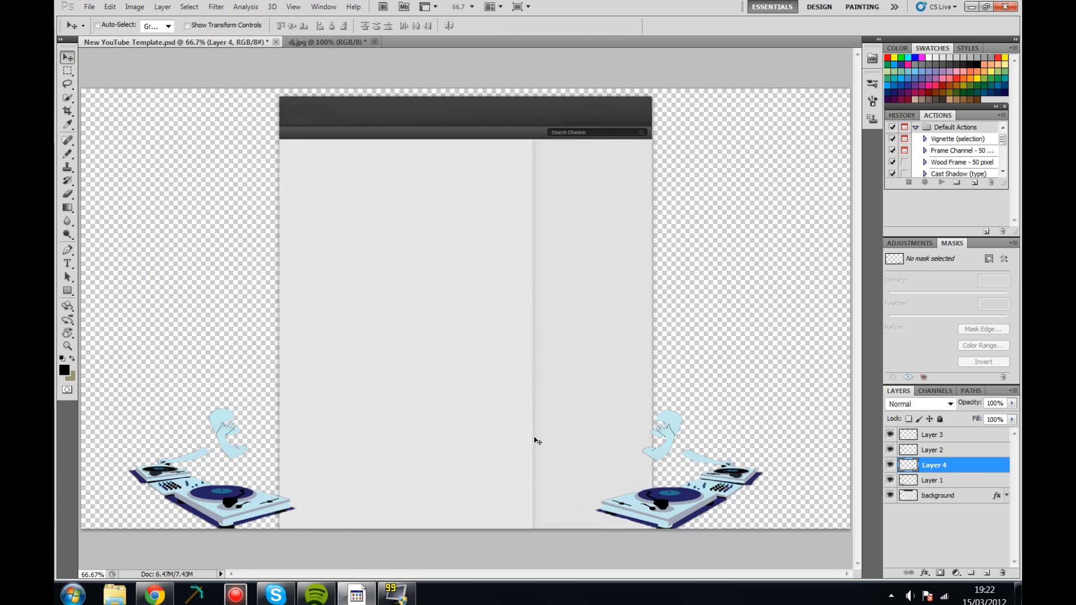
drag(534, 437, 577, 445)
drag(258, 504, 261, 506)
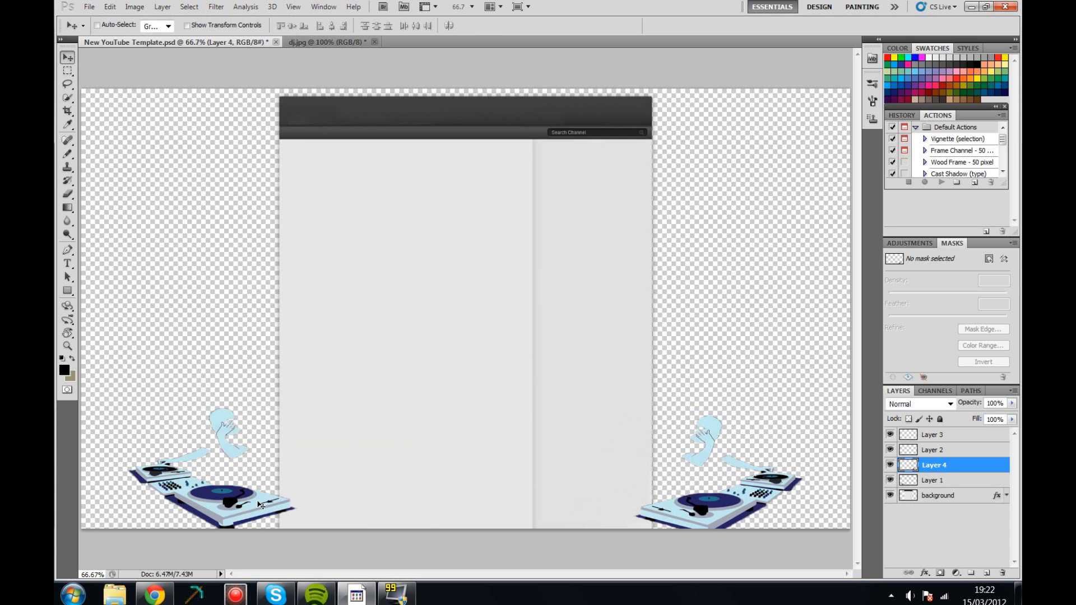
Nudge the left copy into place, deselect, and merge both copies into a layer named dj.
click(931, 480)
drag(204, 403, 774, 463)
click(67, 71)
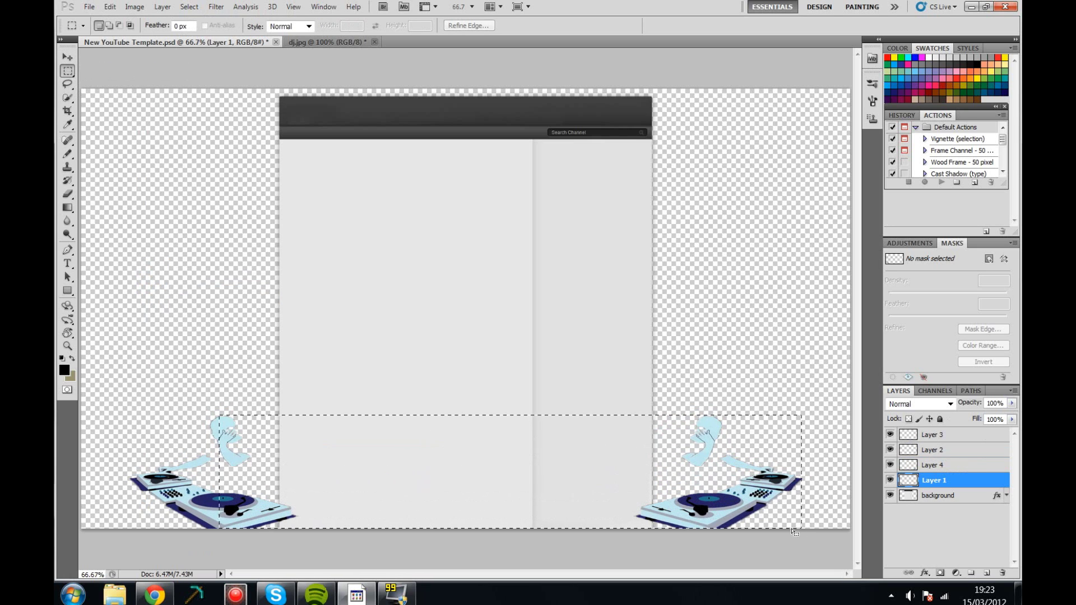
click(743, 447)
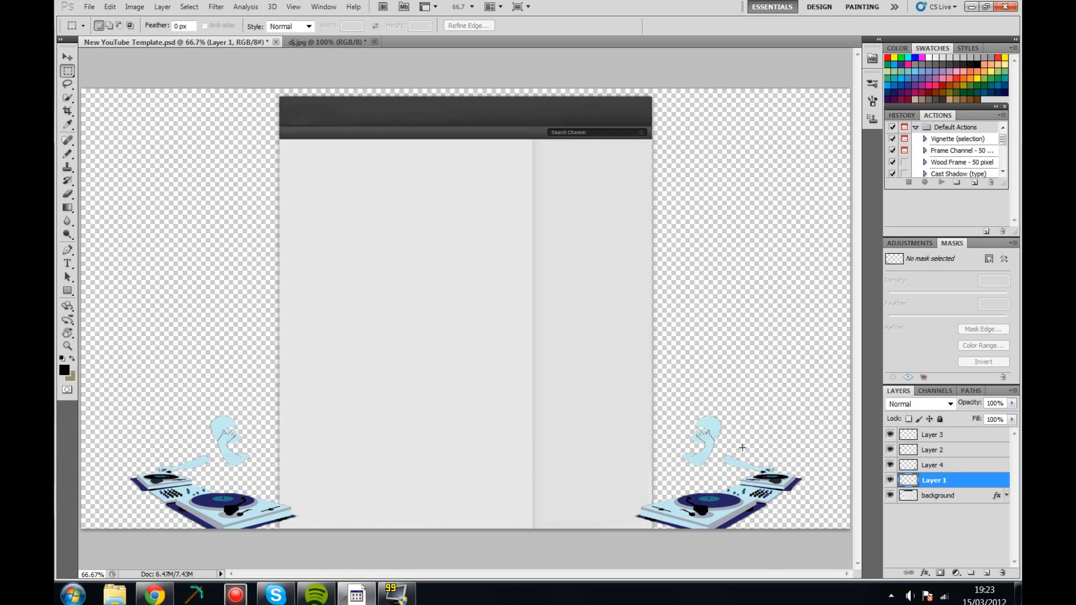
right_click(895, 478)
click(903, 437)
text(dj)
click(944, 451)
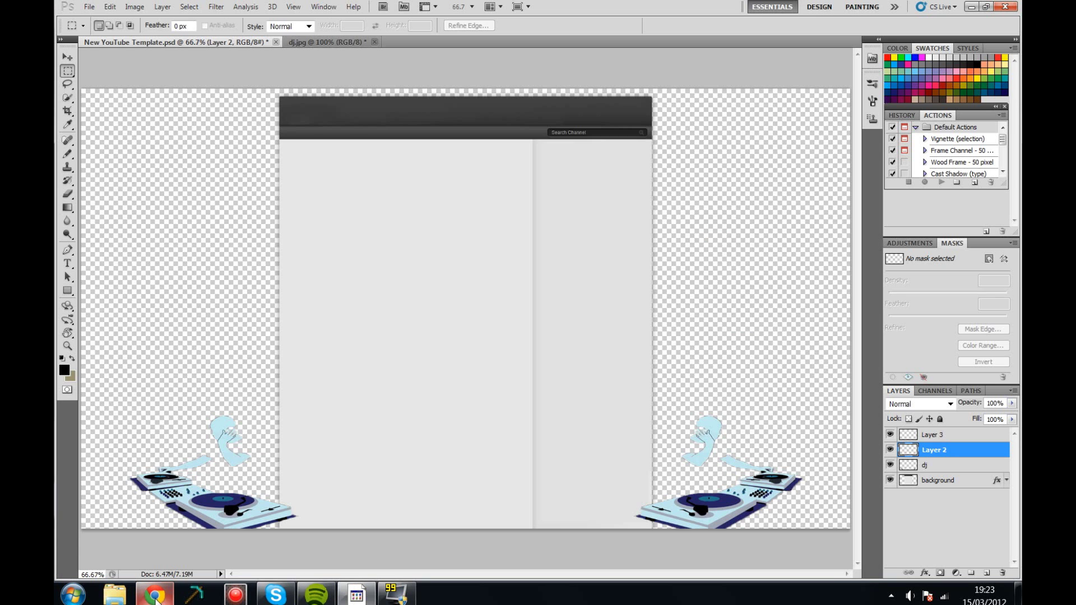
Open dj2, select and copy the yellow DJ emblem, and close both DJ images unsaved.
click(88, 8)
click(100, 30)
click(516, 172)
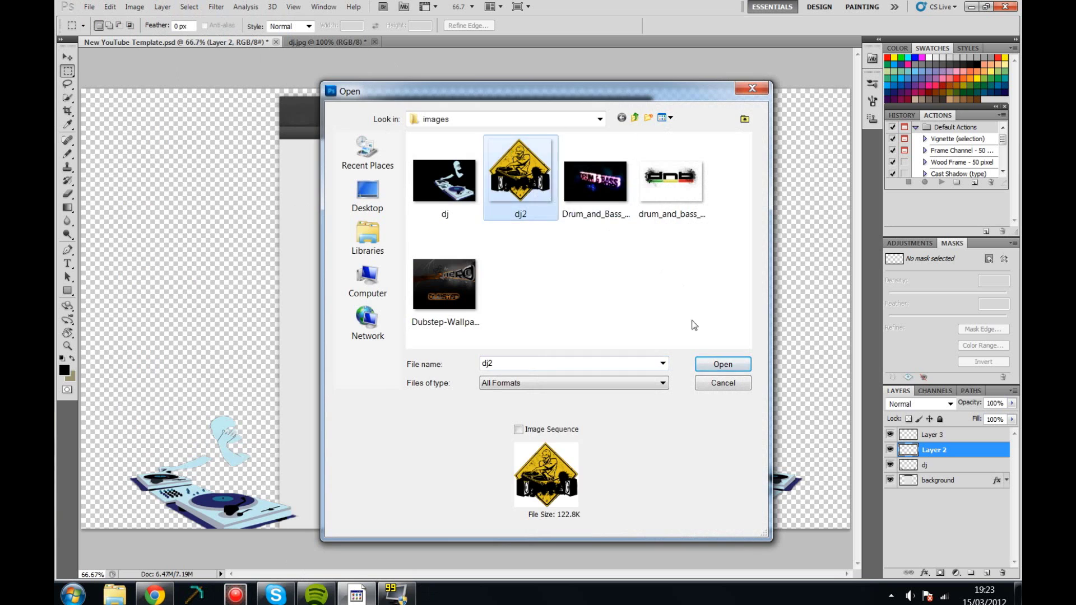
click(721, 365)
click(68, 97)
click(67, 70)
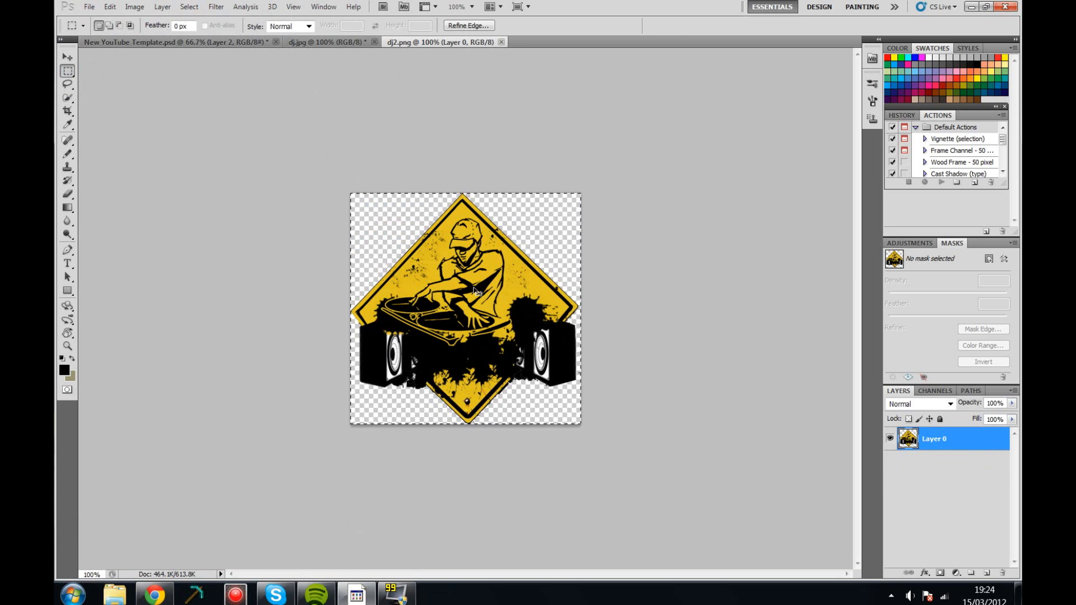
click(374, 42)
key(n)
key(ctrl+w)
Paste the emblem into the template, move it top-right, and rotate it about 22°.
key(ctrl+v)
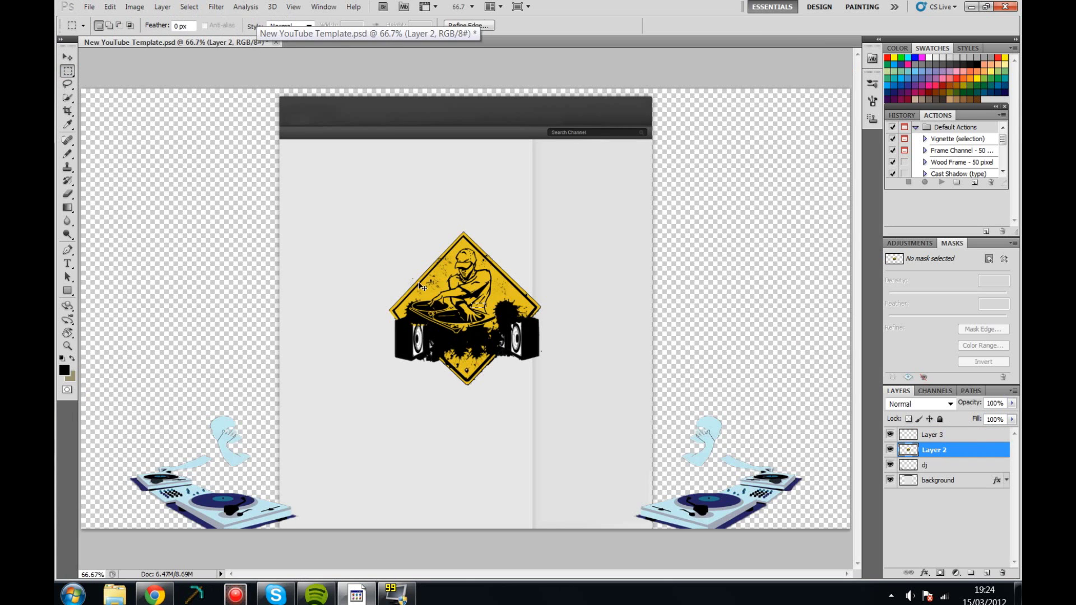
key(ctrl+t)
drag(408, 287, 673, 134)
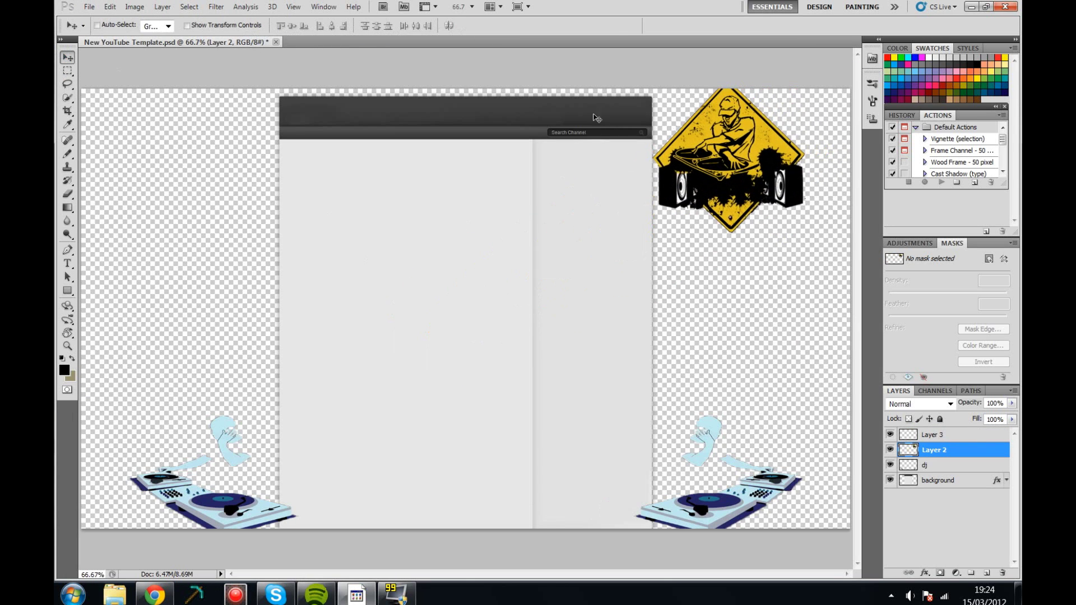
mouse_move(817, 214)
mouse_down()
mouse_move(720, 239)
mouse_move(773, 218)
mouse_up()
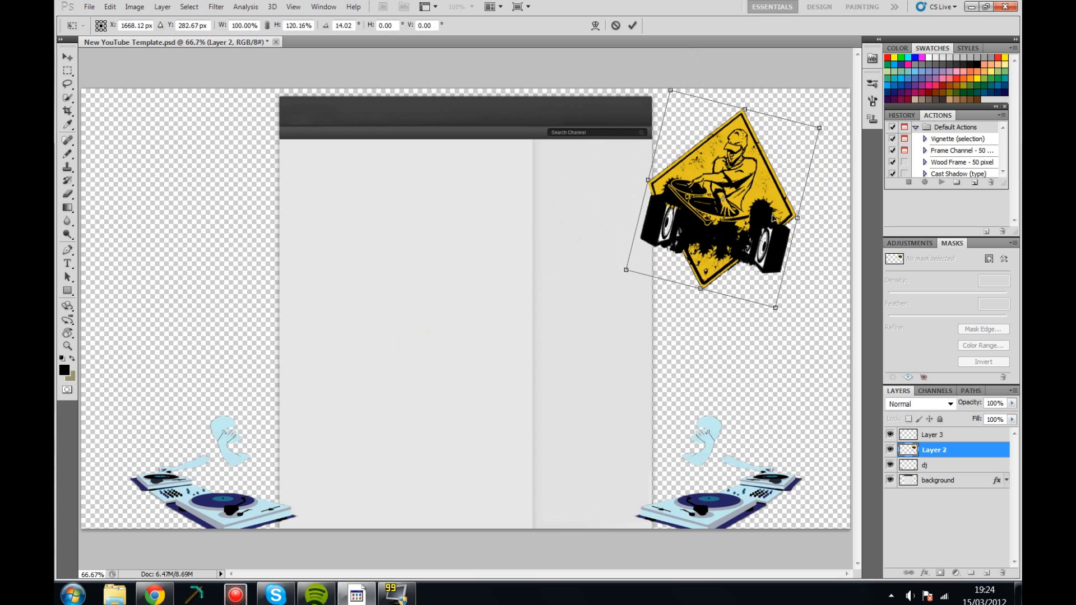
key(Return)
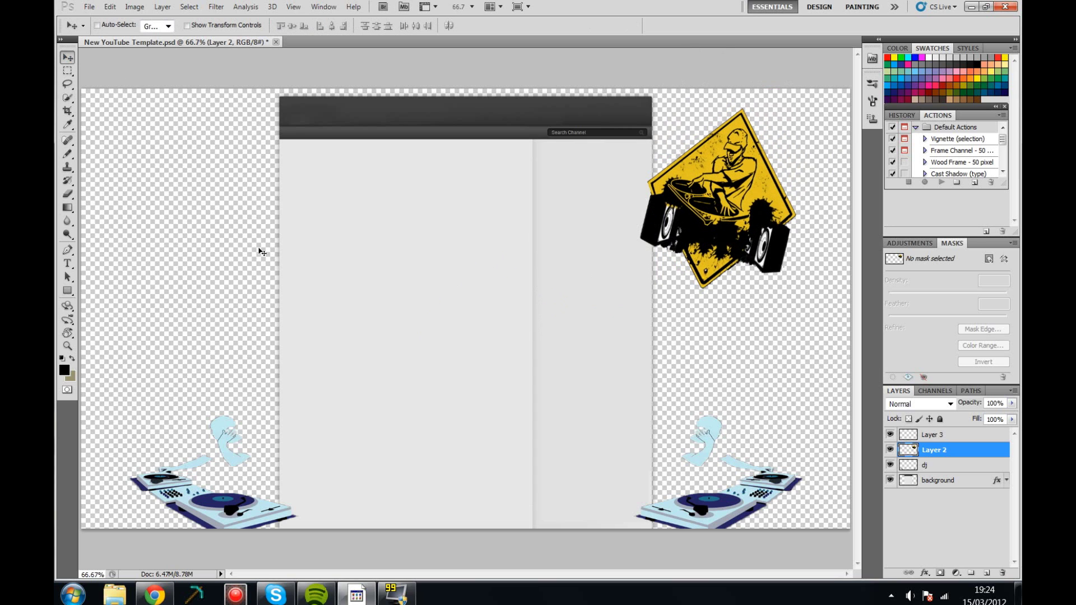
Create a DUBSTEP text box on the left, trying sizes of 72 and 48 pt.
key(t)
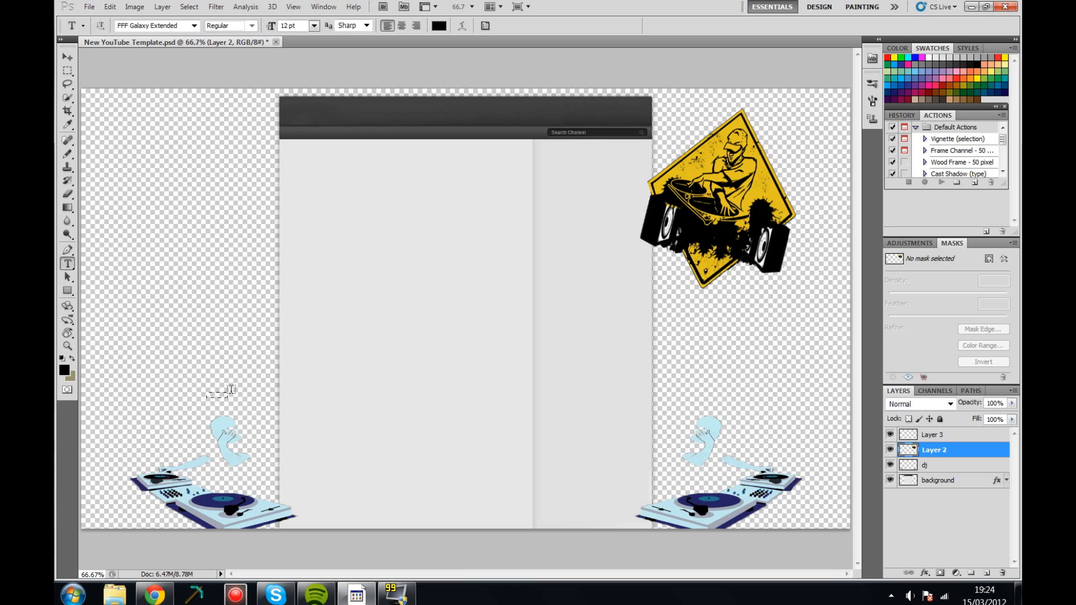
drag(408, 354, 408, 356)
text(DUBSTEP)
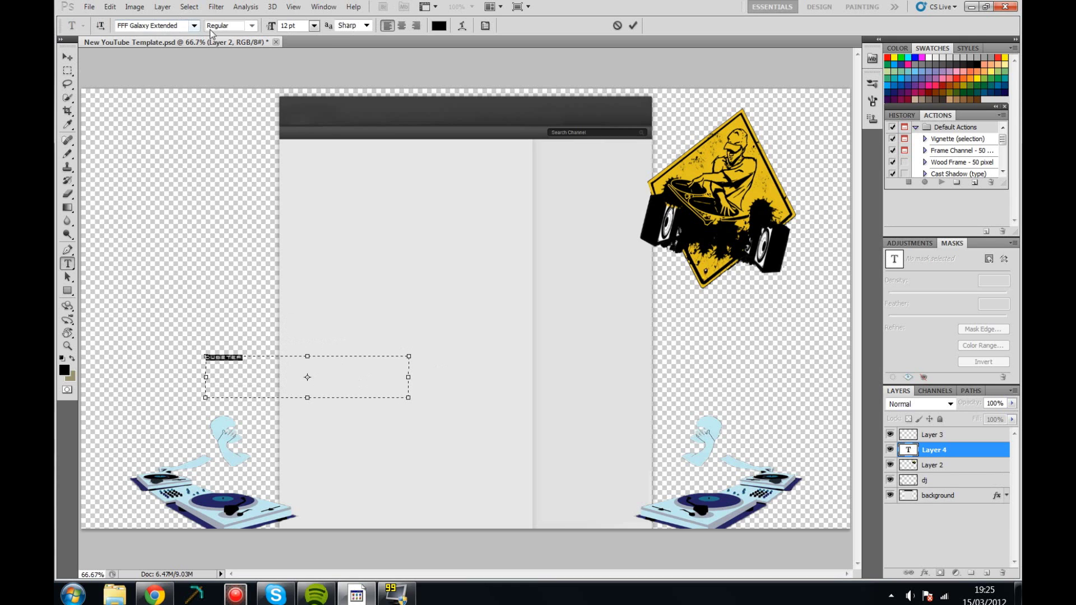
click(314, 25)
click(308, 212)
click(315, 25)
click(317, 242)
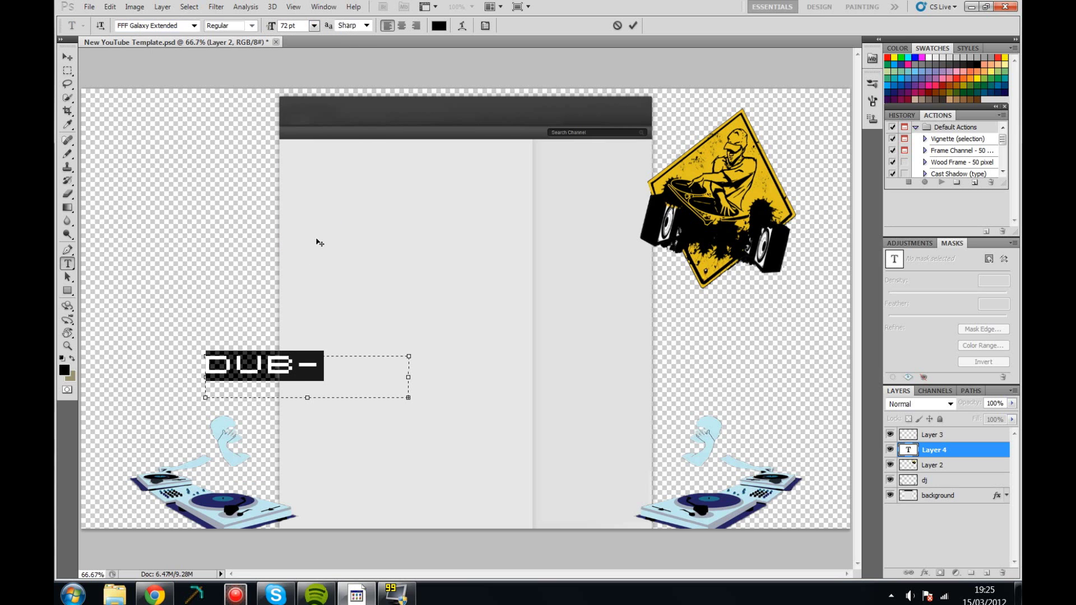
click(315, 25)
click(308, 222)
Set DUBSTEP to the GASMASK font, rotate it diagonally, and enlarge it.
click(194, 26)
scroll(185, 265, down, 3)
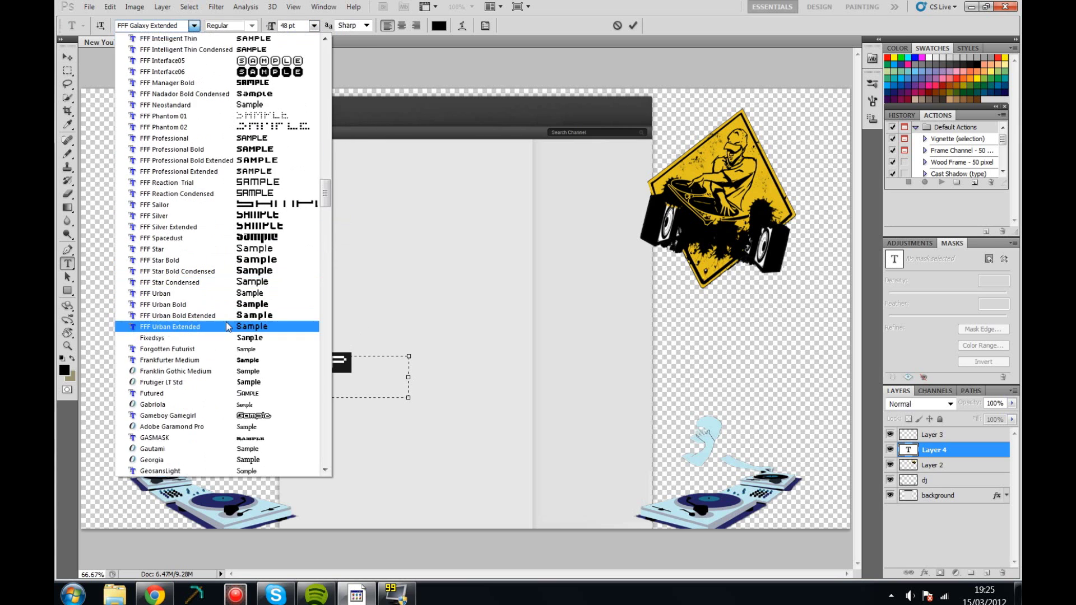
click(235, 347)
click(194, 25)
click(181, 65)
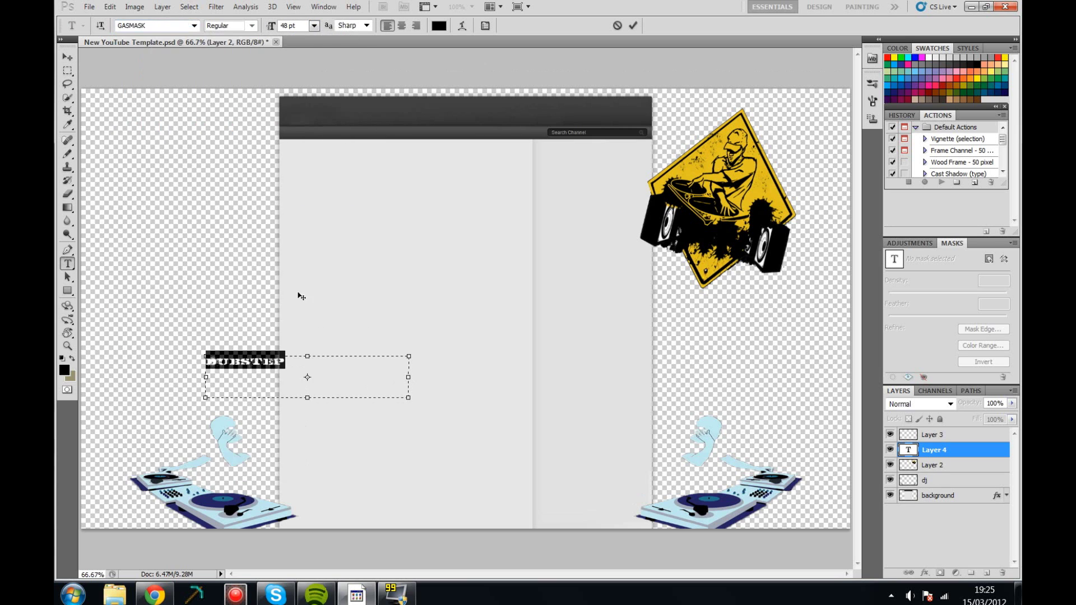
drag(417, 276, 419, 217)
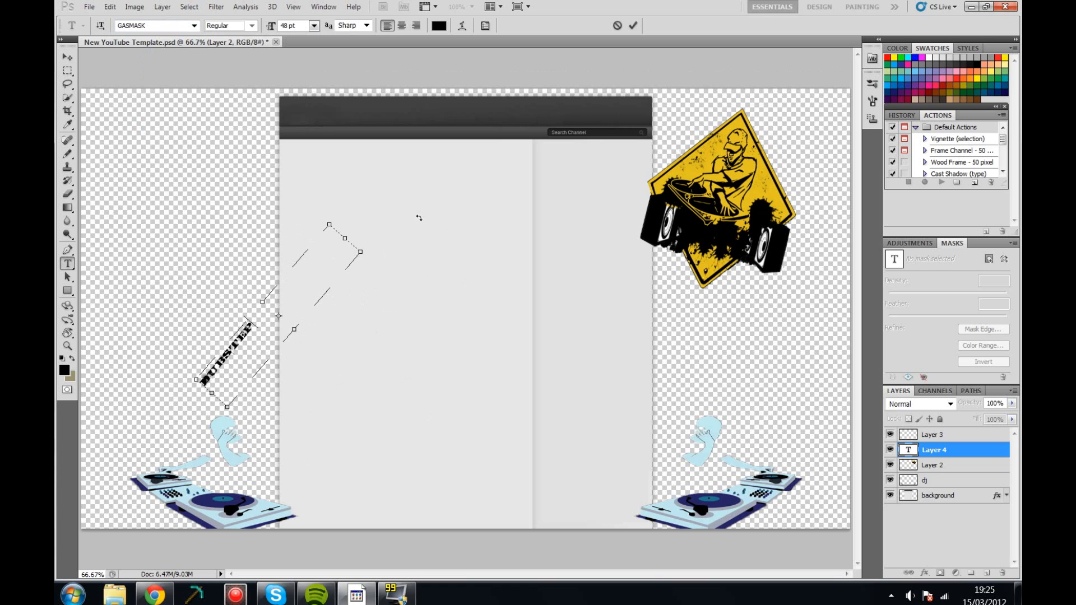
drag(192, 370, 311, 240)
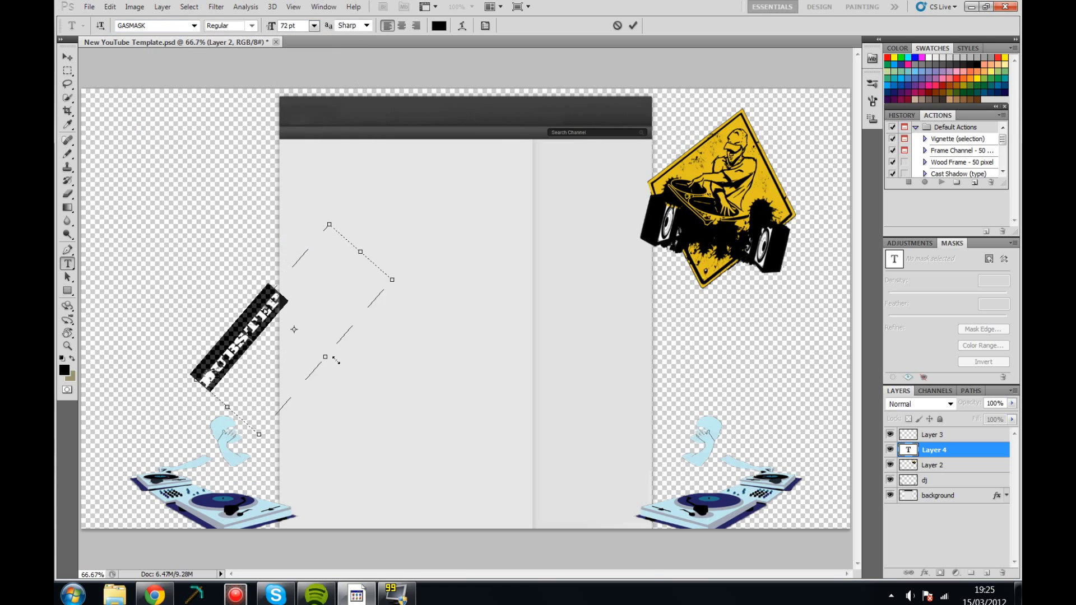
drag(336, 360, 361, 382)
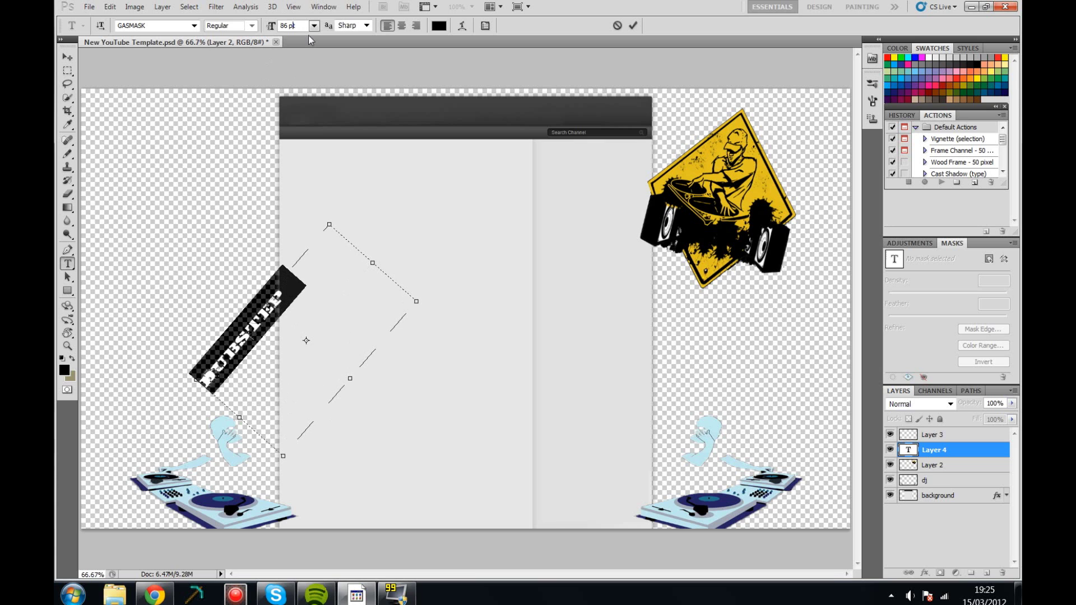
key(Up)
key(Up)
key(Up)
key(Up)
key(Up)
key(Up)
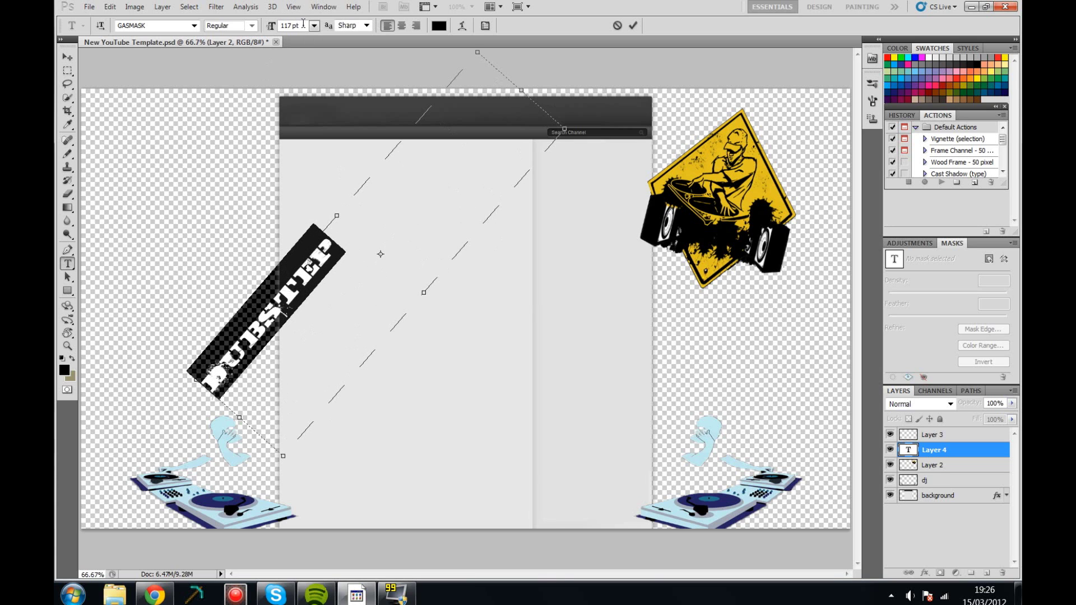
key(Up)
key(Up)
key(Up)
key(Up)
key(Up)
key(Up)
key(Up)
key(Up)
key(Up)
key(Up)
key(Up)
key(Up)
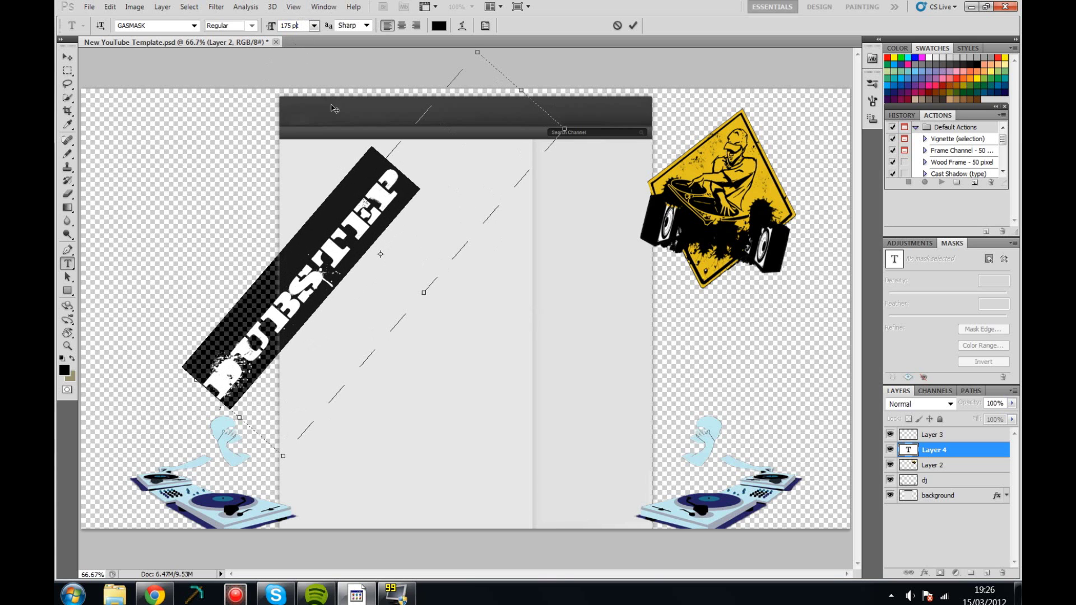
Commit the DUBSTEP text, then try a move and resize before cancelling it.
click(439, 205)
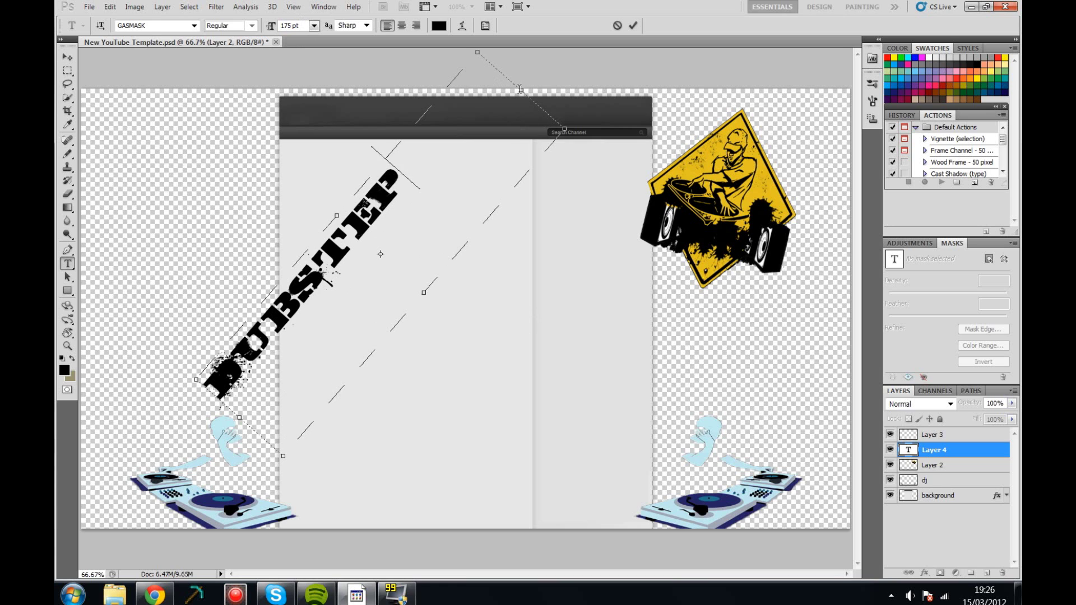
key(ctrl+Return)
key(ctrl+t)
drag(456, 272, 438, 358)
drag(553, 125, 516, 163)
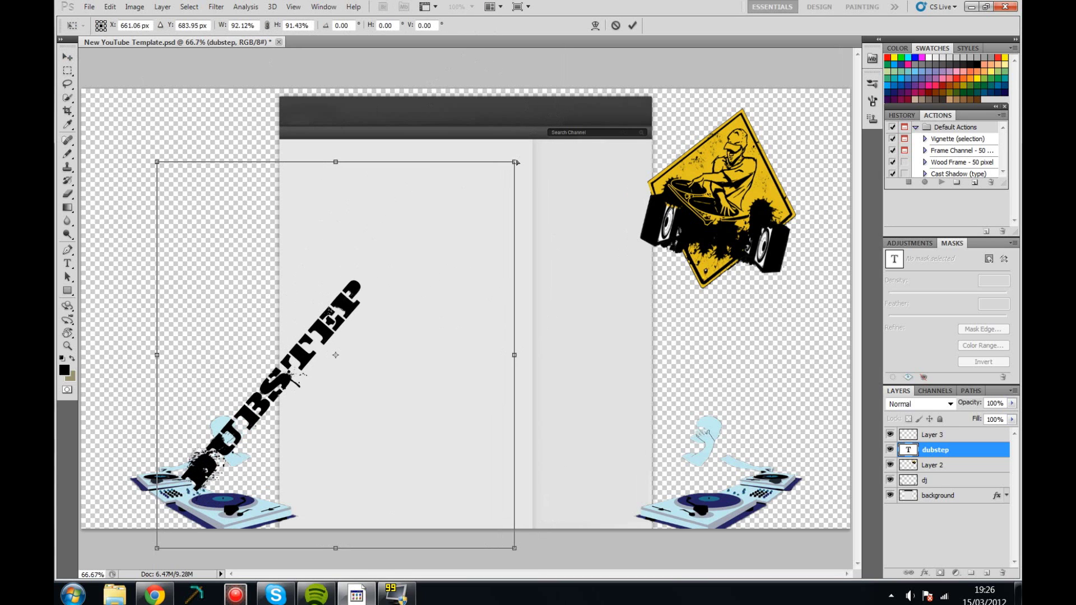
key(t)
click(600, 221)
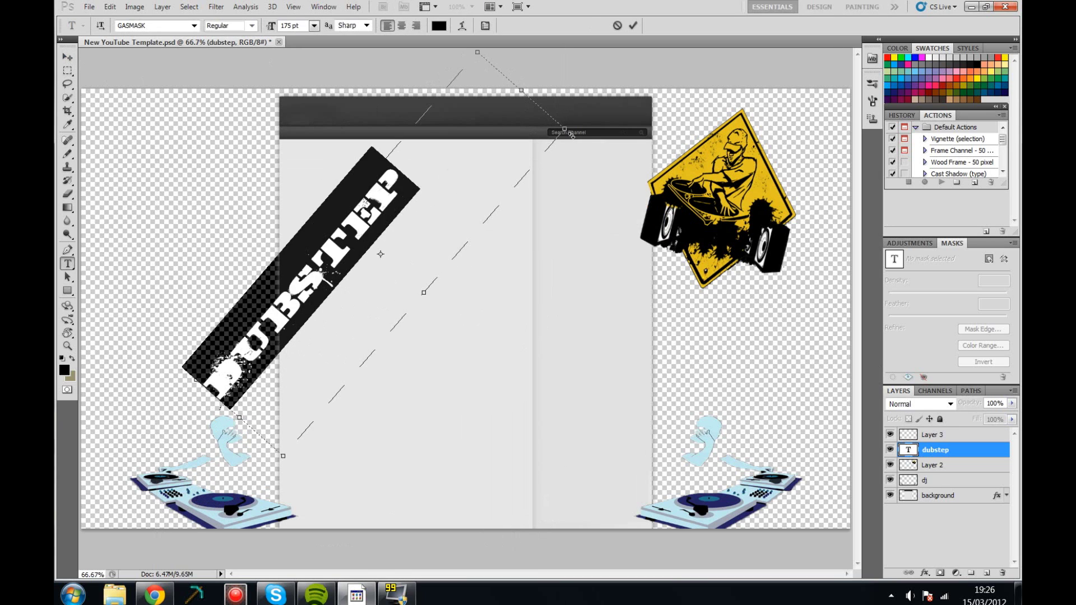
Try blue for the text, then sample the DJ emblem's yellow with the Eyedropper.
click(314, 25)
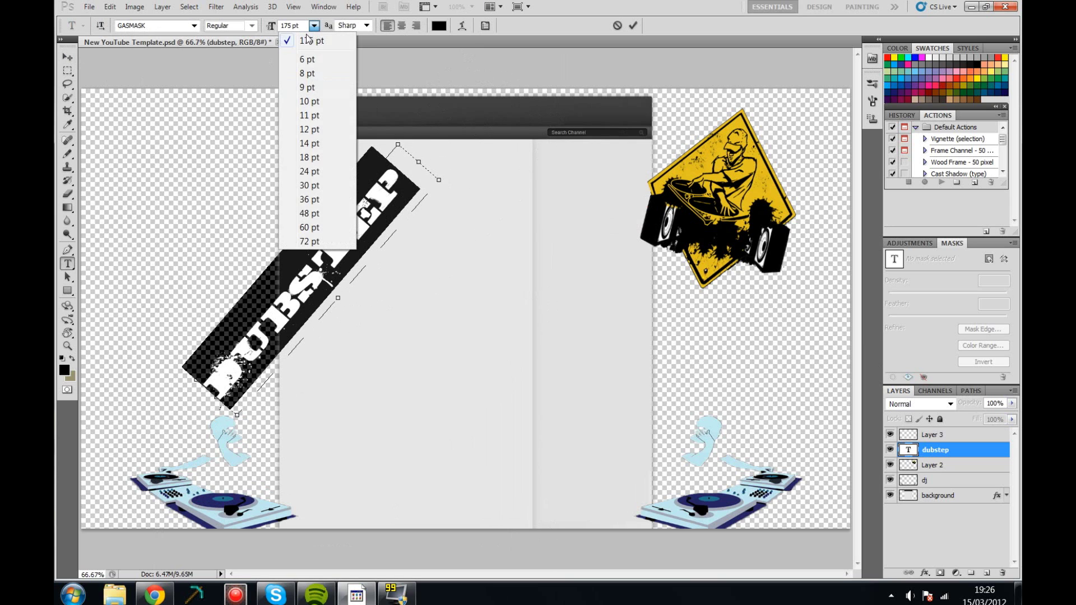
click(64, 370)
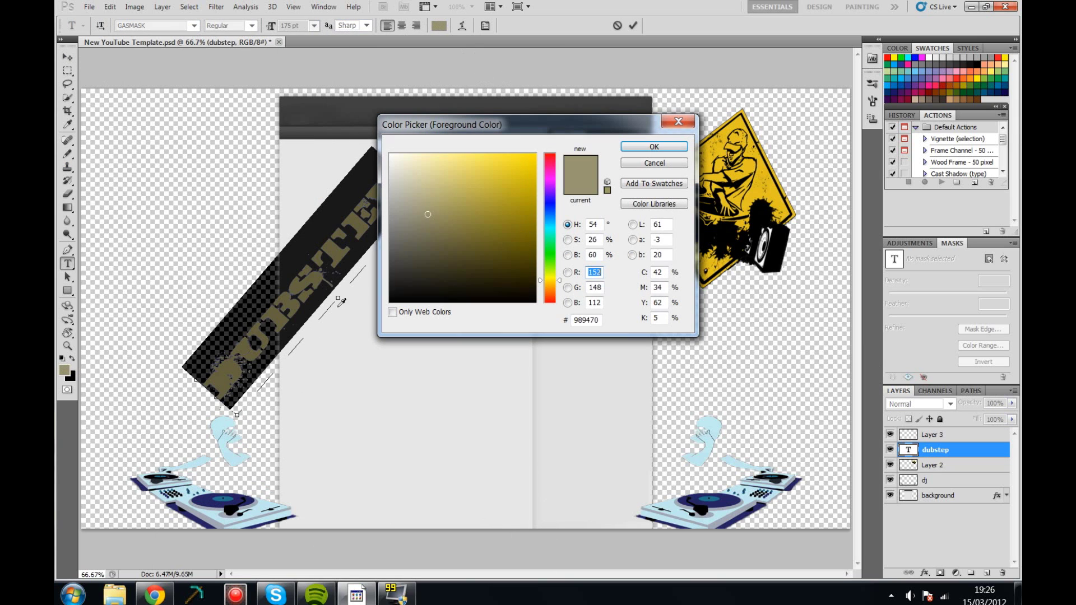
click(520, 188)
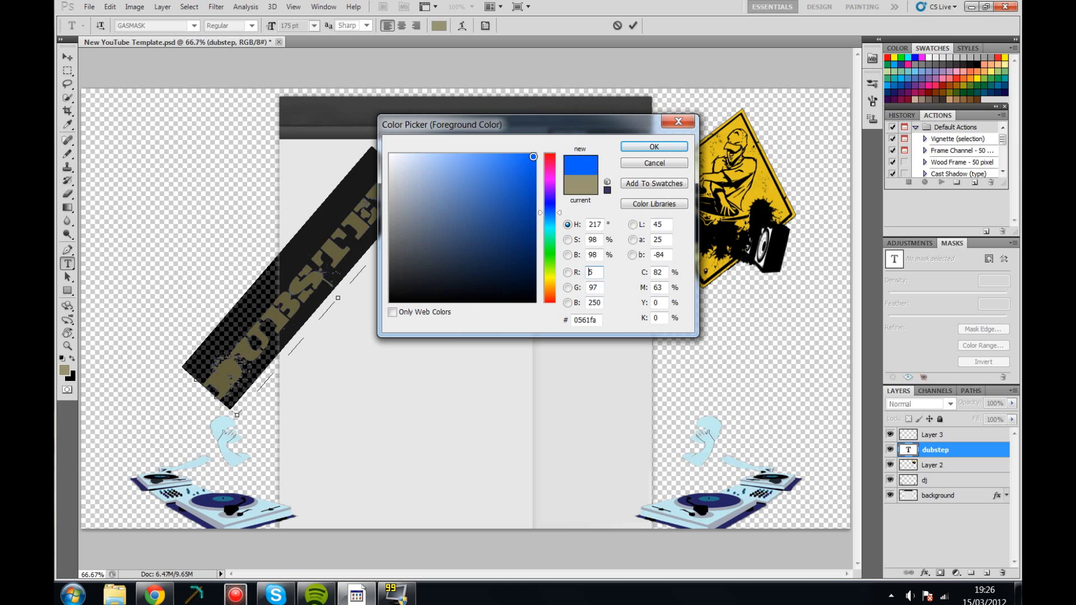
click(654, 146)
click(68, 124)
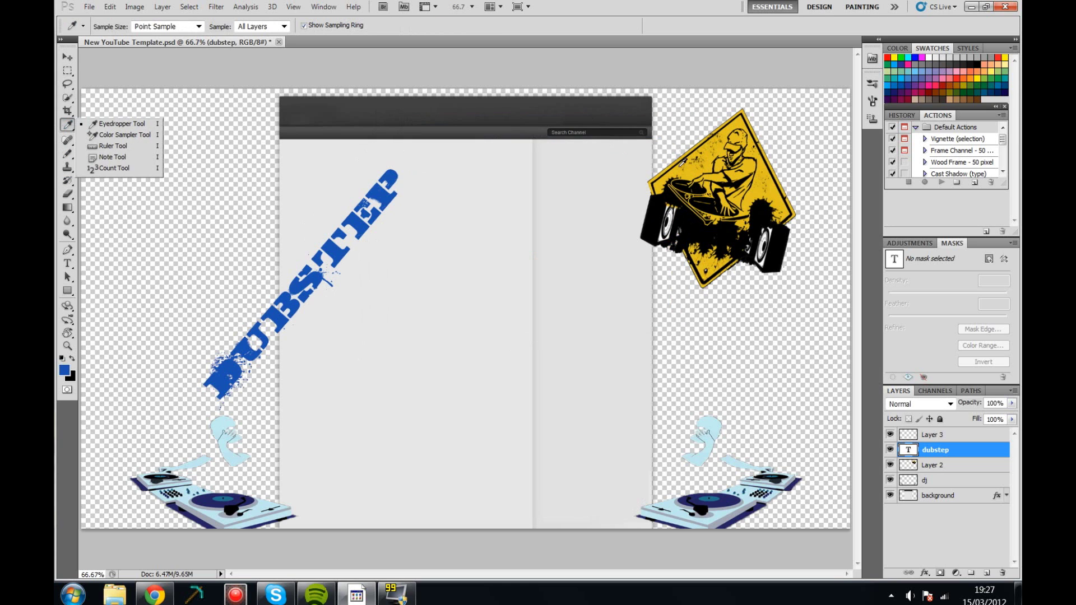
click(67, 57)
Apply the sampled golden yellow to all the DUBSTEP letters, including the first D.
double_click(912, 452)
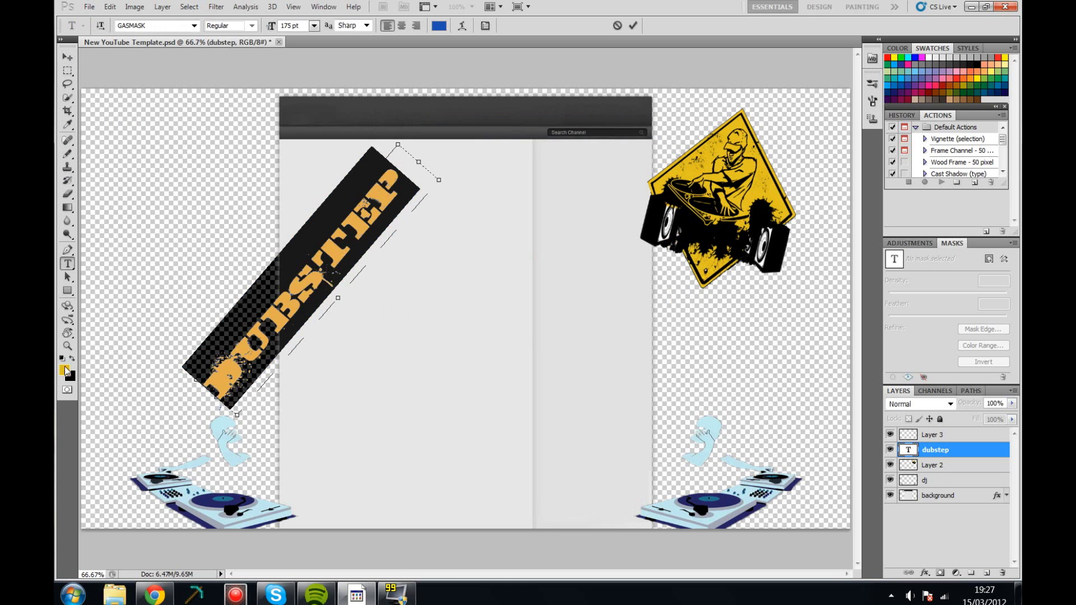
key(alt+BackSpace)
click(408, 192)
drag(400, 177, 222, 356)
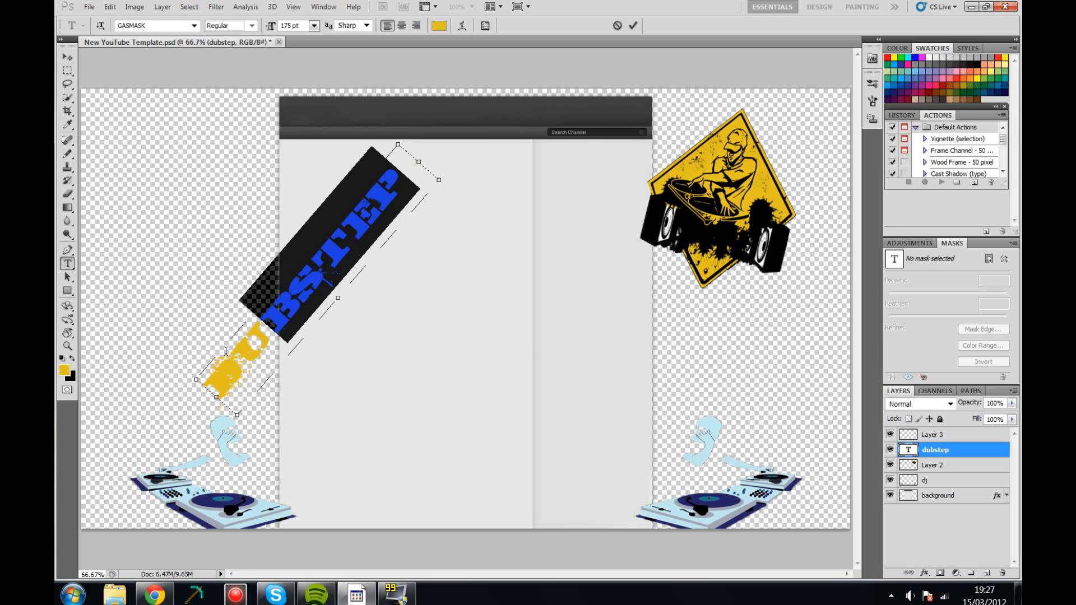
click(64, 370)
key(Return)
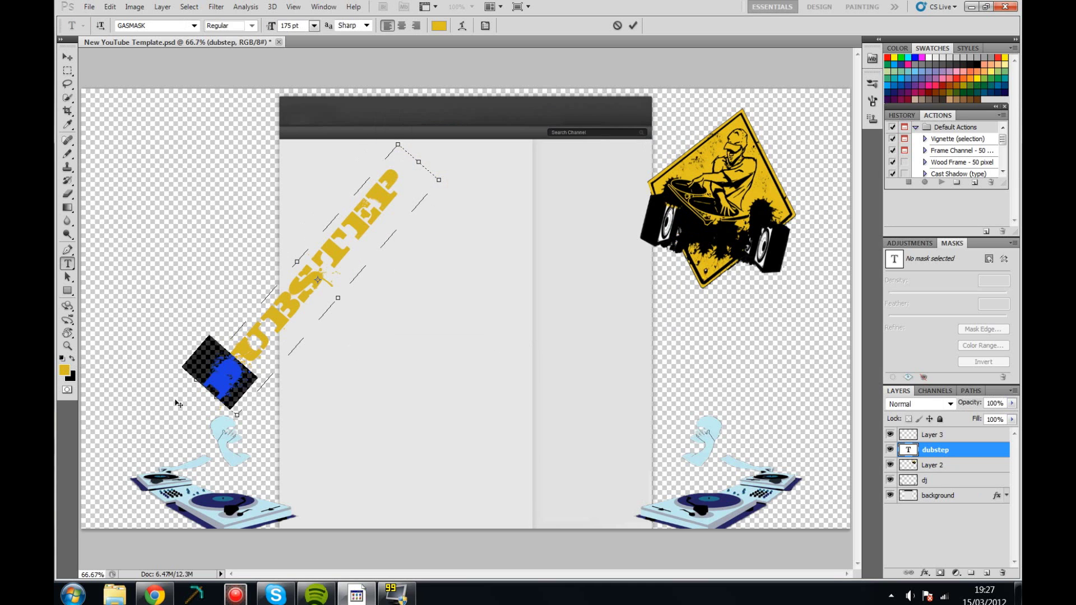
click(65, 370)
key(Return)
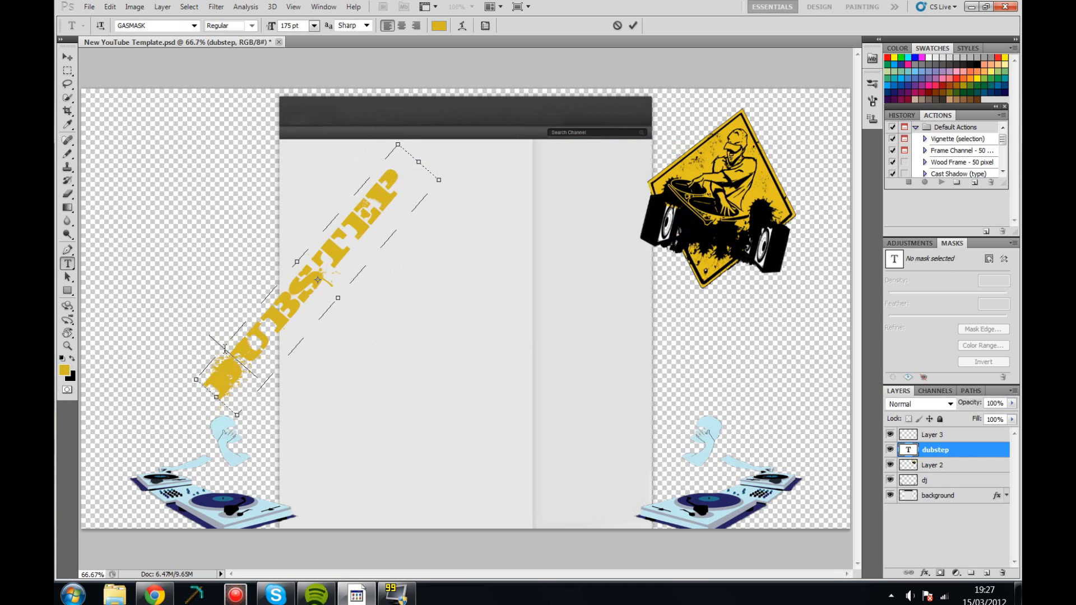
drag(225, 349, 183, 351)
text(D)
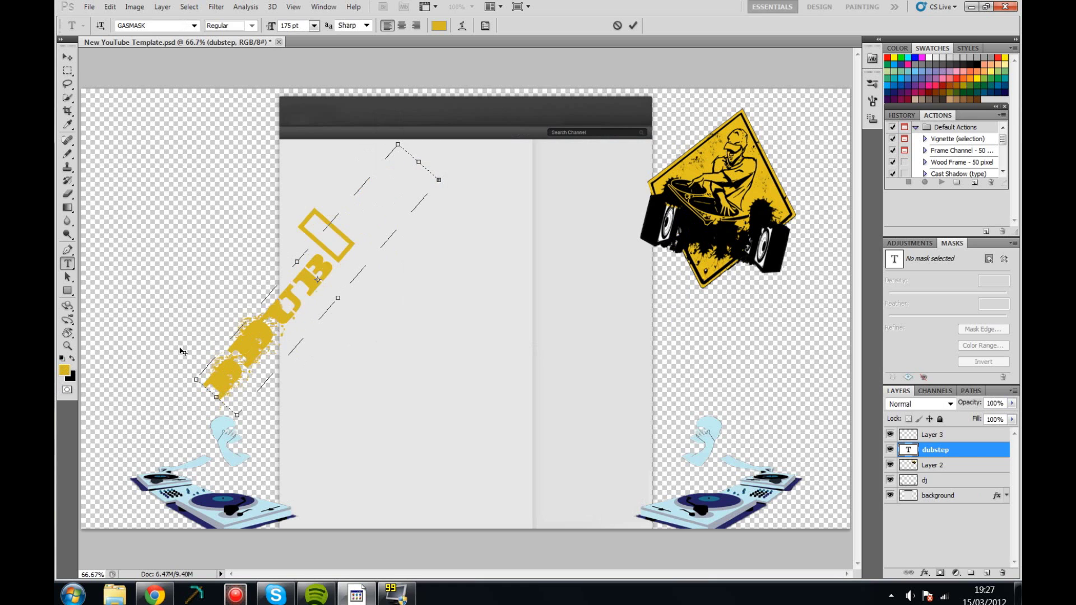
drag(204, 381, 354, 59)
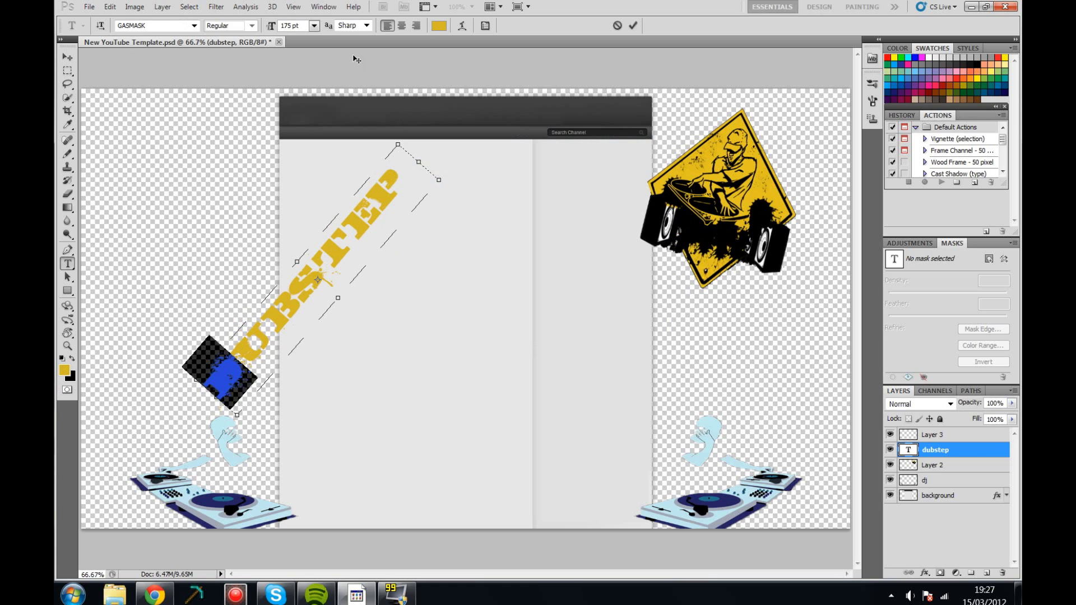
Move DUBSTEP further left and down, send it backward, and discard a trial rotation.
click(67, 57)
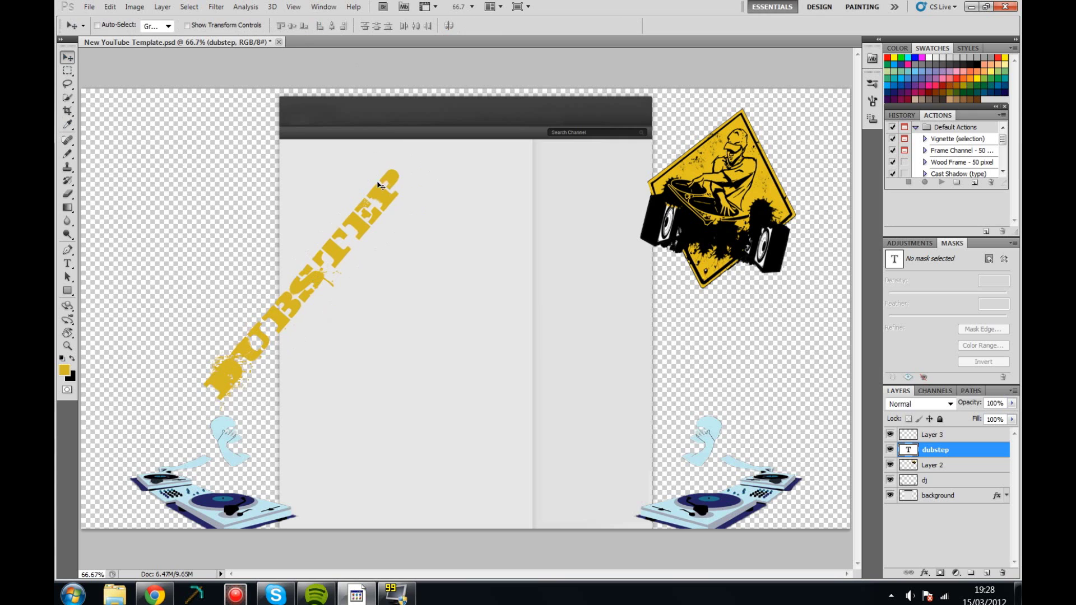
drag(407, 203, 379, 276)
key(ctrl+shift+bracketleft)
drag(240, 396, 156, 390)
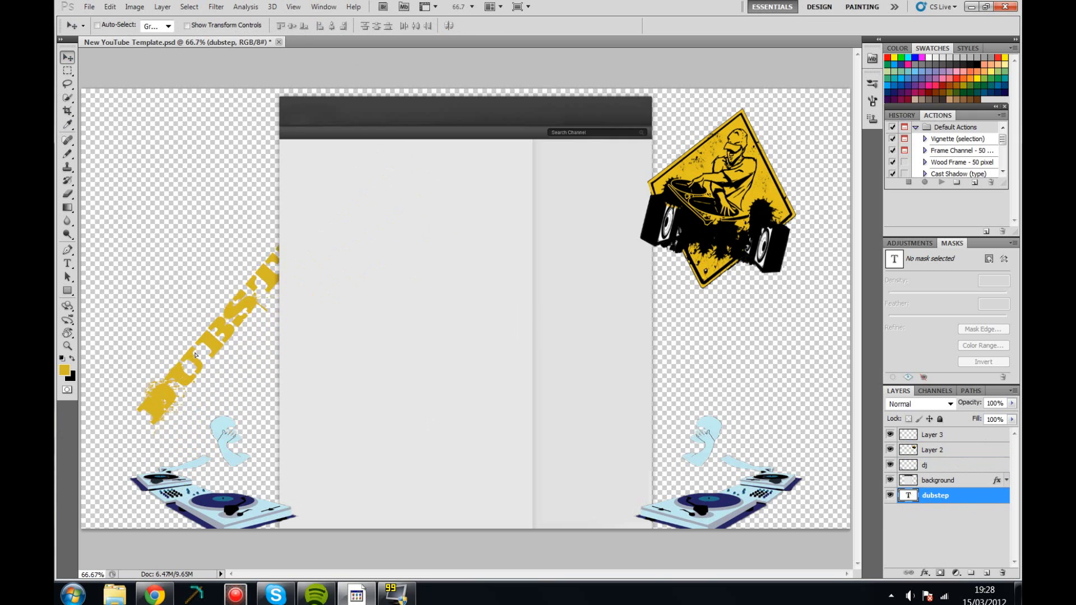
key(ctrl+t)
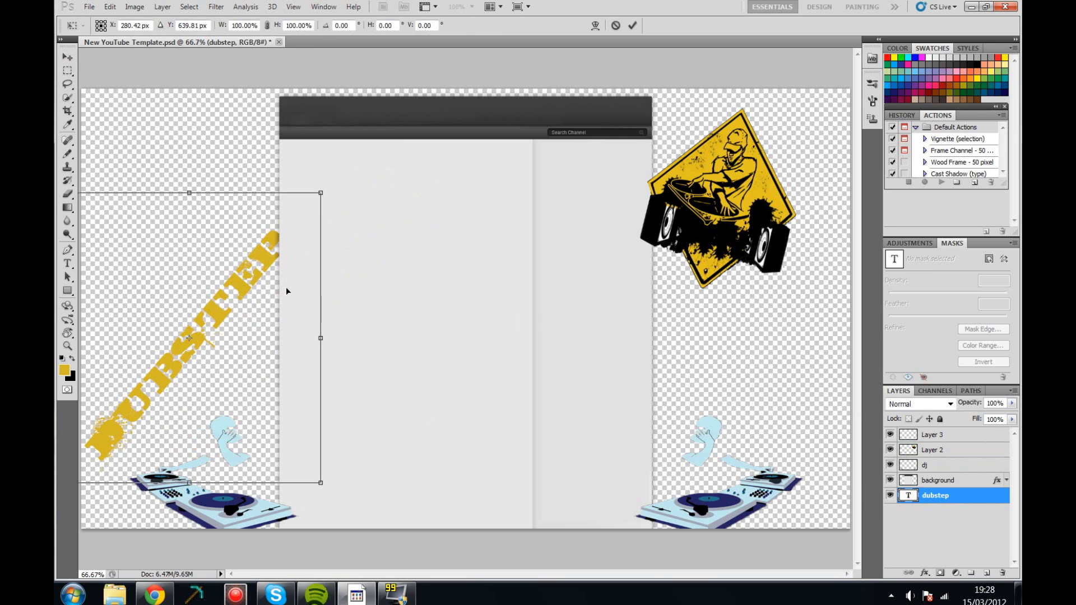
mouse_move(286, 291)
mouse_down()
mouse_move(247, 235)
mouse_move(264, 401)
mouse_move(347, 338)
mouse_up()
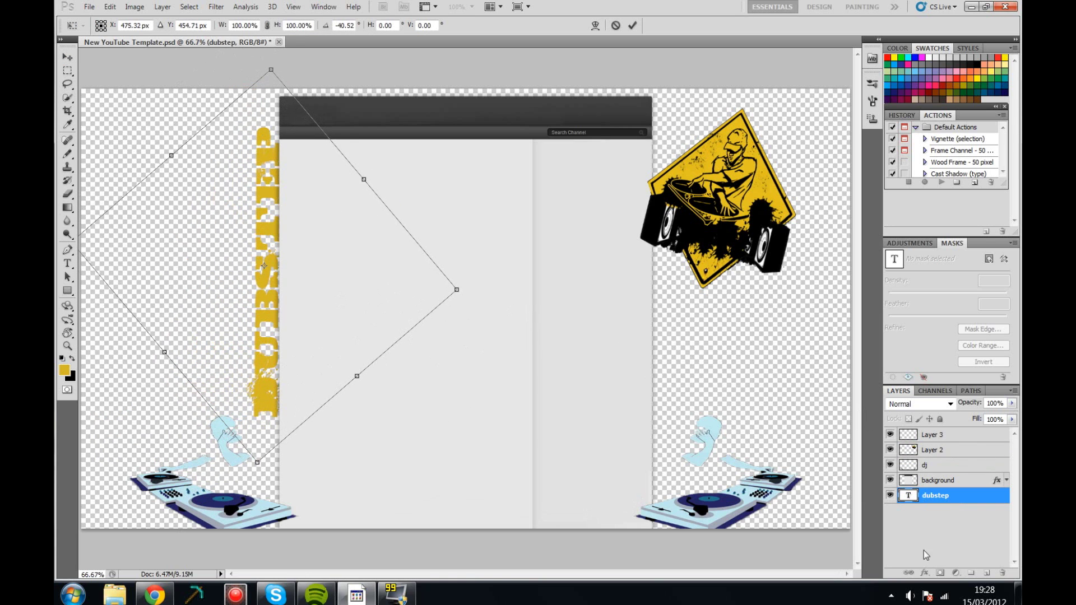
click(67, 264)
click(606, 224)
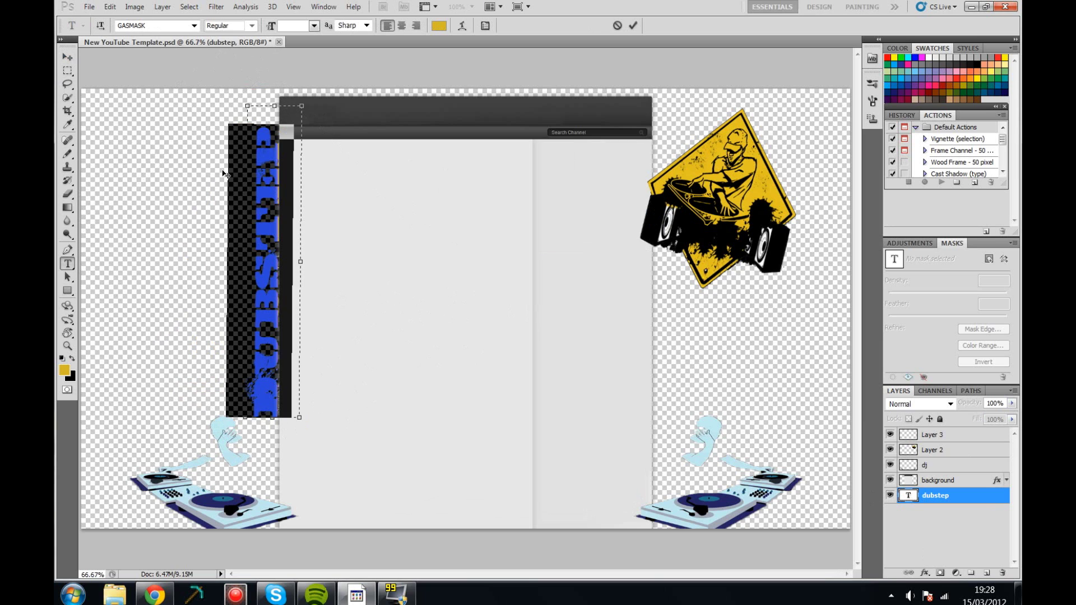
Change DUBSTEP to the Earth Kid font at 72 pt and commit the edit.
click(194, 26)
scroll(200, 84, down, 10)
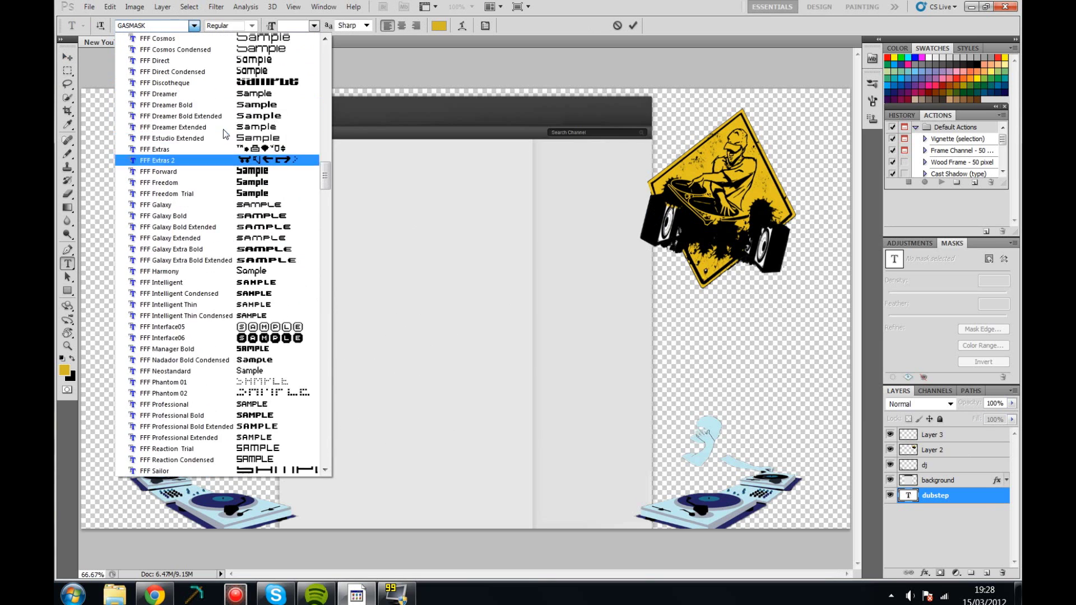
scroll(200, 130, up, 5)
click(168, 257)
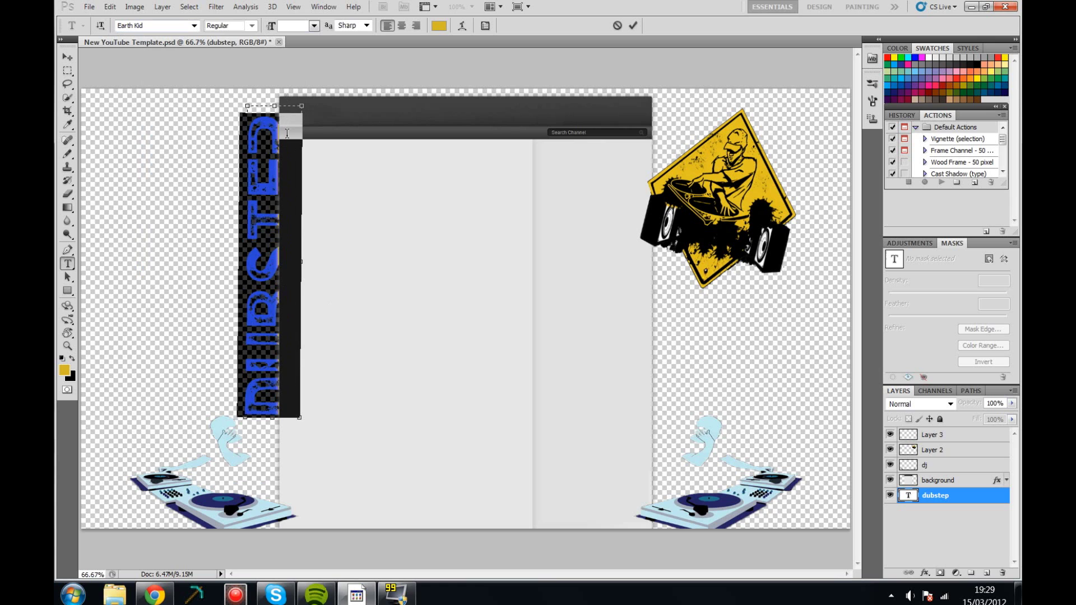
click(314, 26)
click(322, 243)
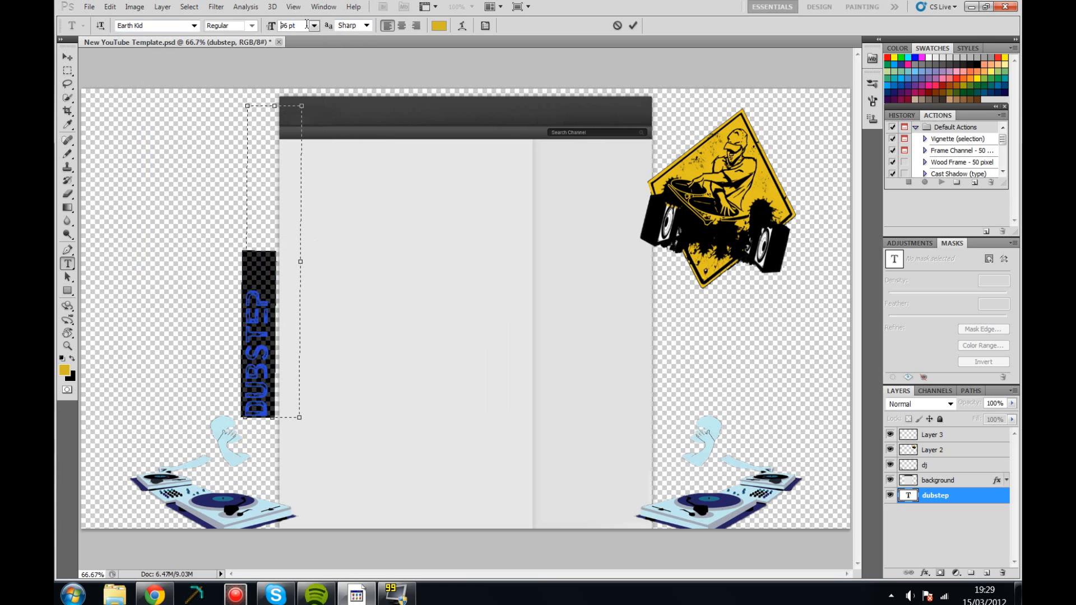
key(Return)
click(633, 25)
Rotate DUBSTEP upright so it reads vertically beside the content area.
key(v)
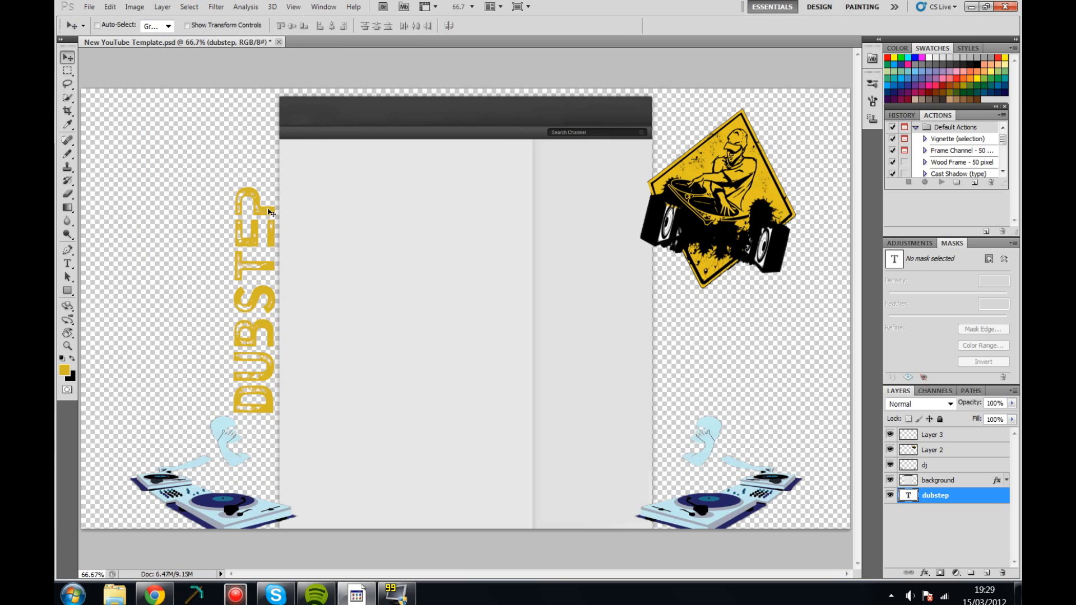
key(ctrl+t)
mouse_move(329, 200)
mouse_down()
mouse_move(283, 240)
mouse_move(307, 235)
mouse_up()
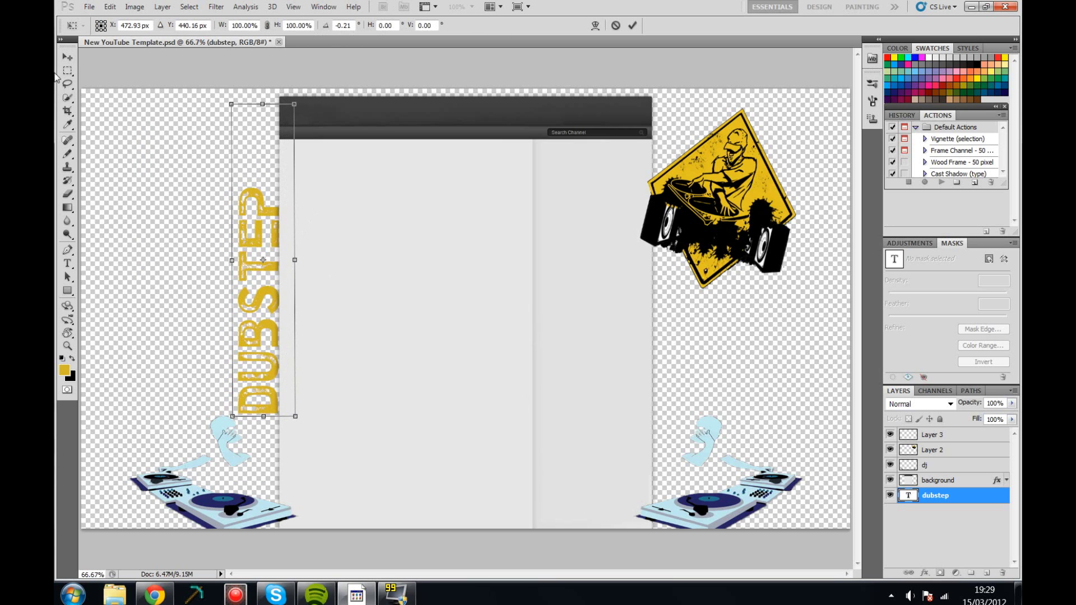
key(Return)
Create a new 72 pt text layer near the page centre, above the DJ layer.
key(m)
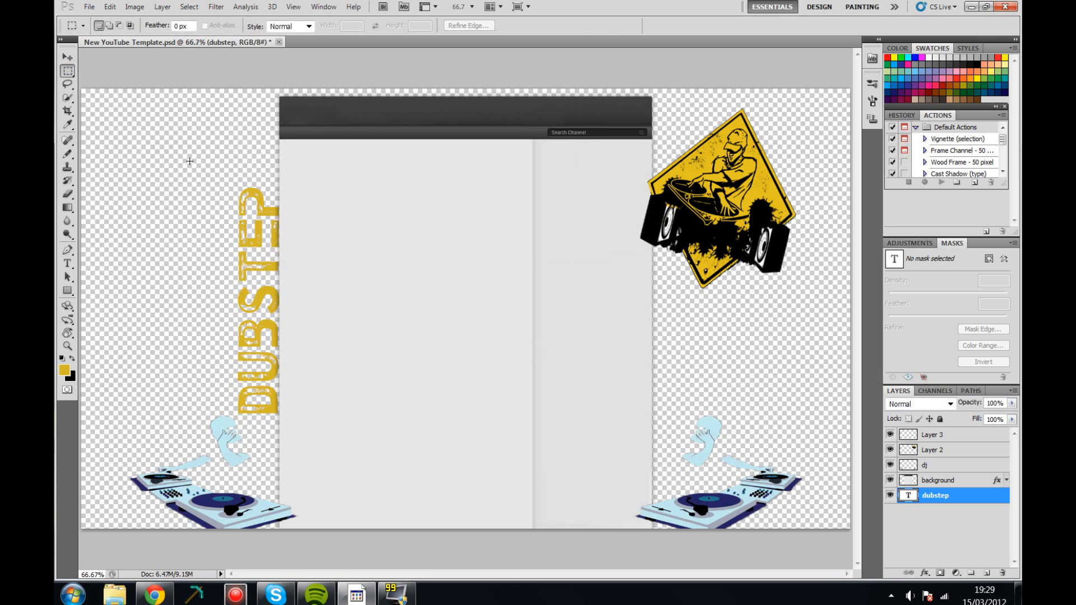
key(t)
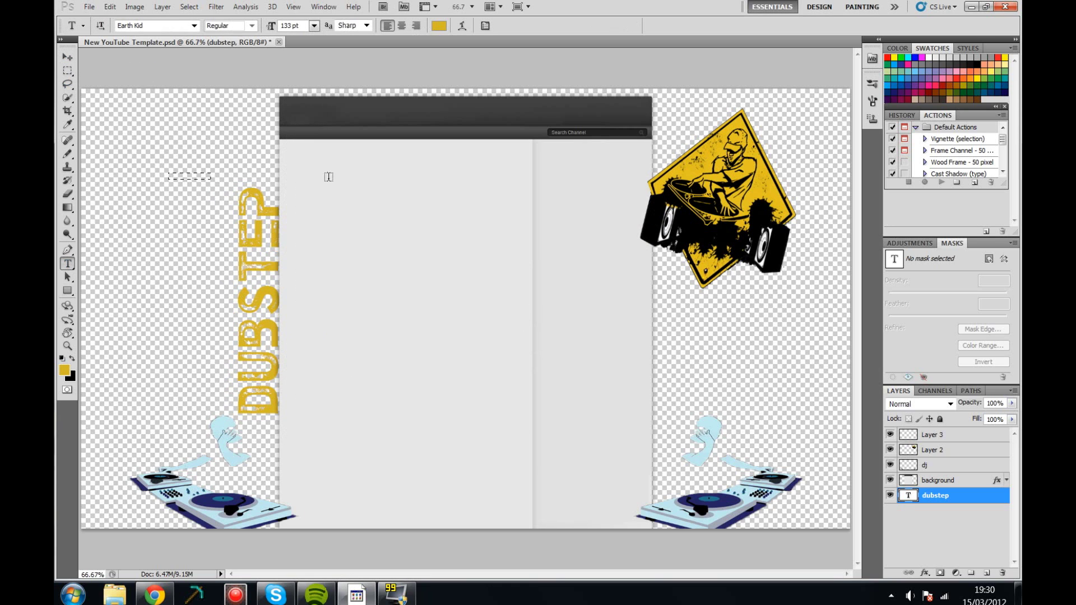
drag(601, 350, 690, 353)
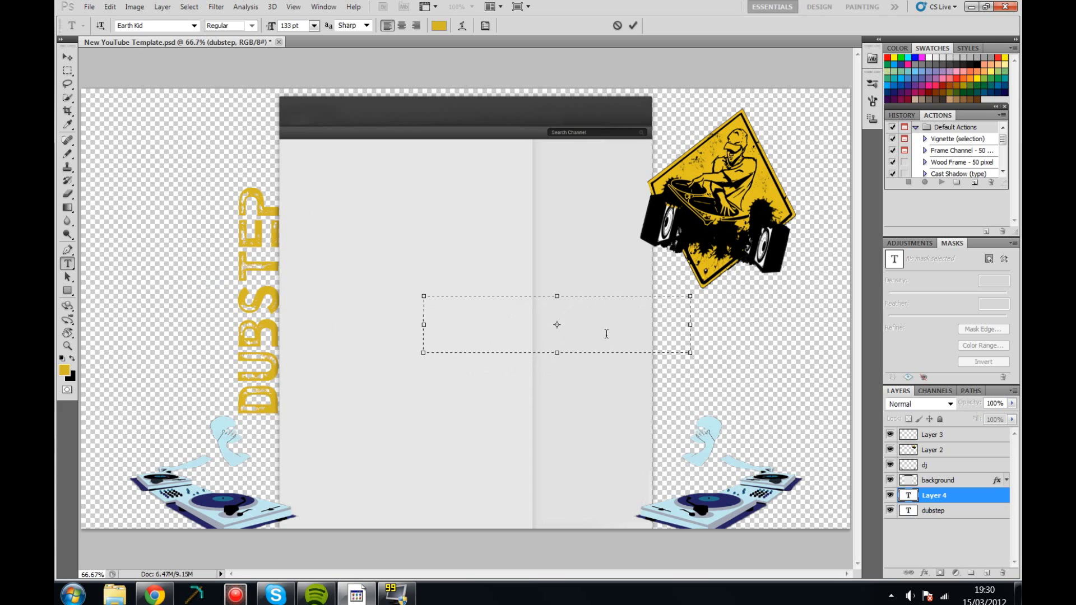
key(ctrl+a)
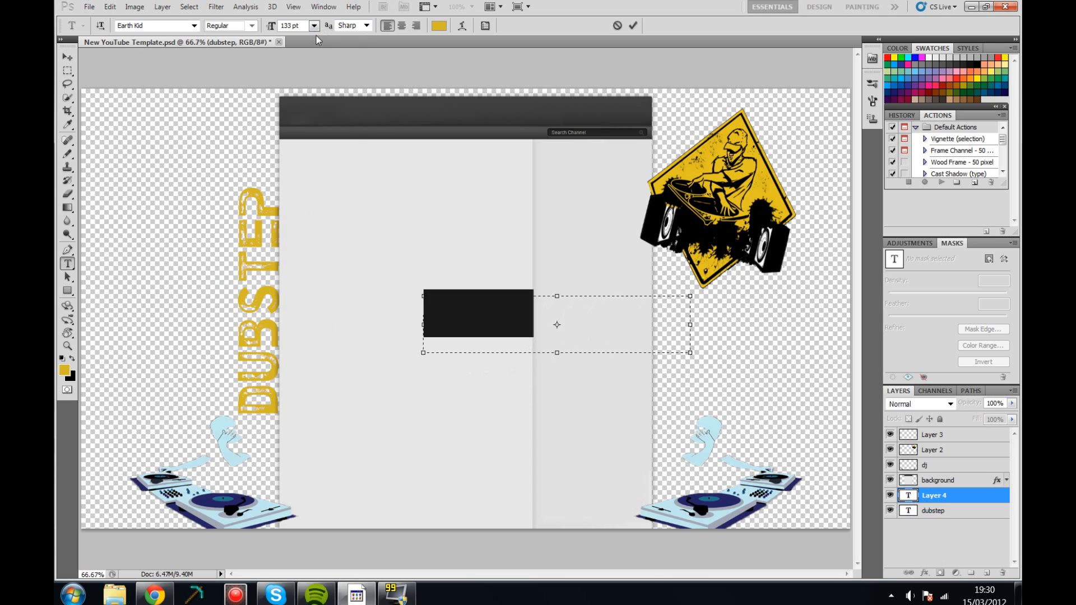
click(315, 25)
click(299, 241)
click(439, 25)
click(653, 146)
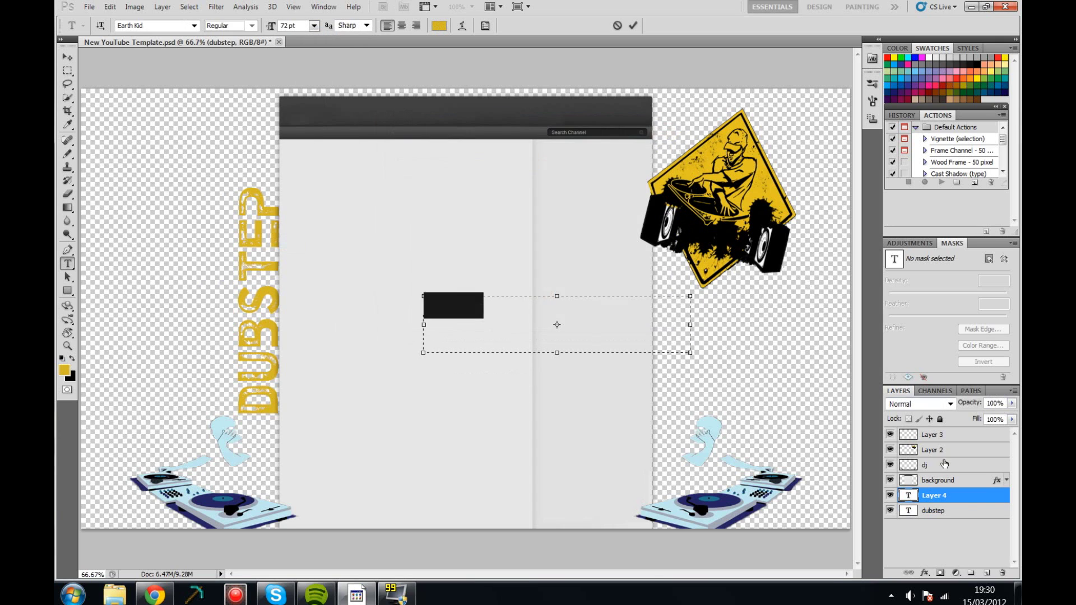
drag(944, 464, 944, 461)
Set SAM in the BIRTH OF A HERO font and move it top-left above DUBSTEP.
double_click(909, 465)
click(194, 25)
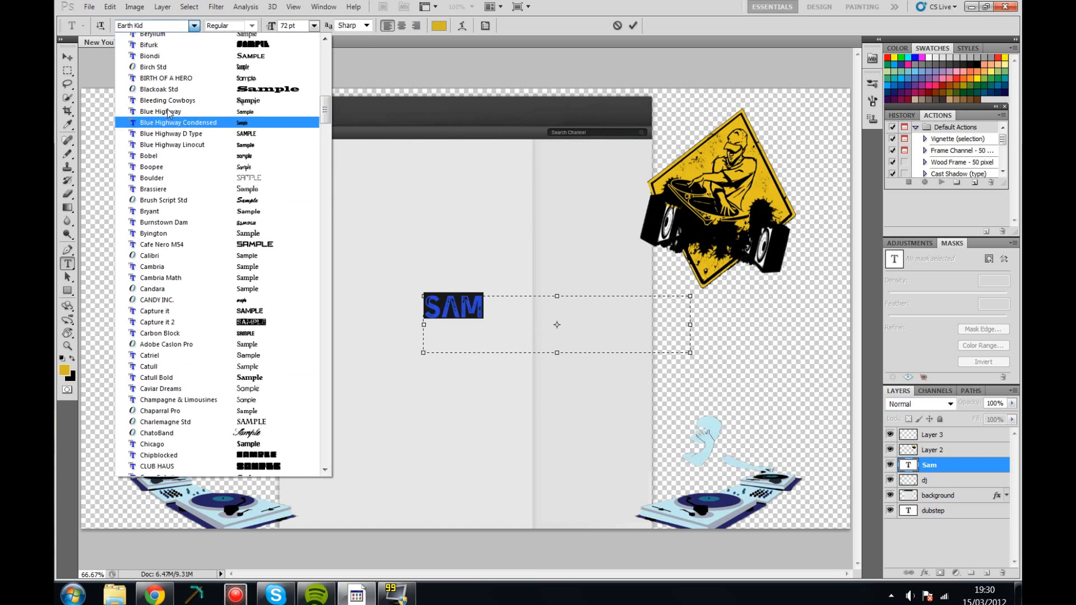
click(166, 78)
click(547, 351)
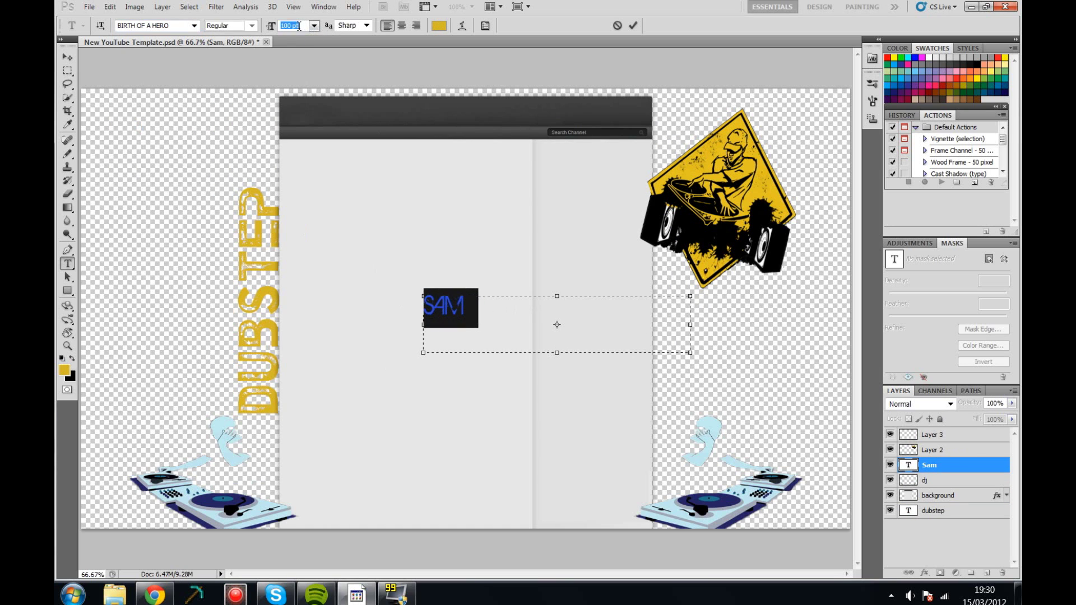
click(540, 303)
key(ctrl+Return)
key(v)
mouse_move(566, 311)
mouse_down()
mouse_move(291, 146)
mouse_move(303, 151)
mouse_up()
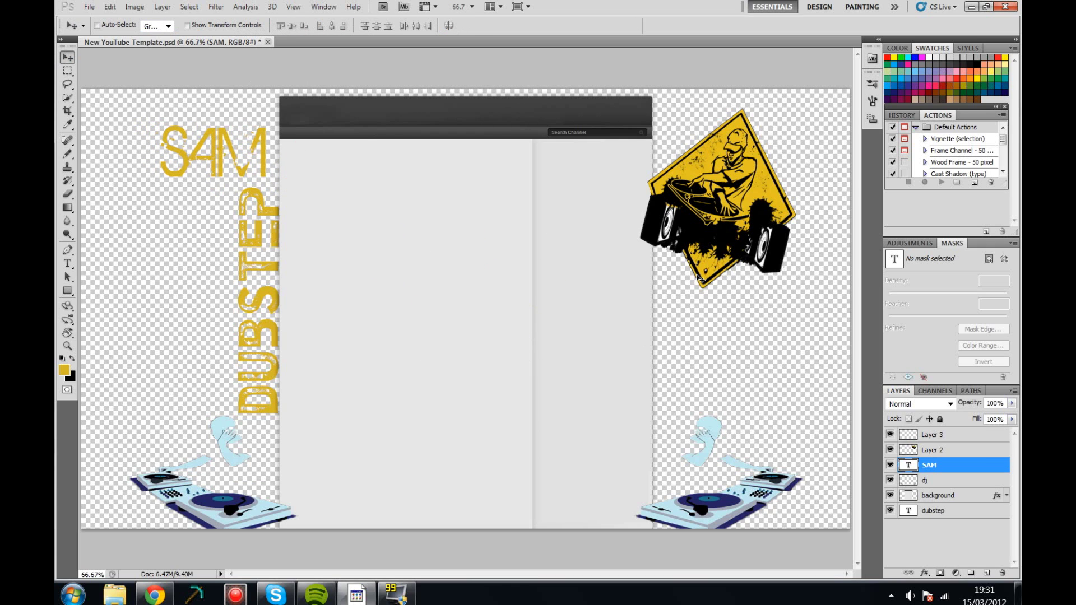
Move SAM right below the DJ sign and rotate it to run vertically.
drag(211, 163, 732, 344)
key(ctrl+t)
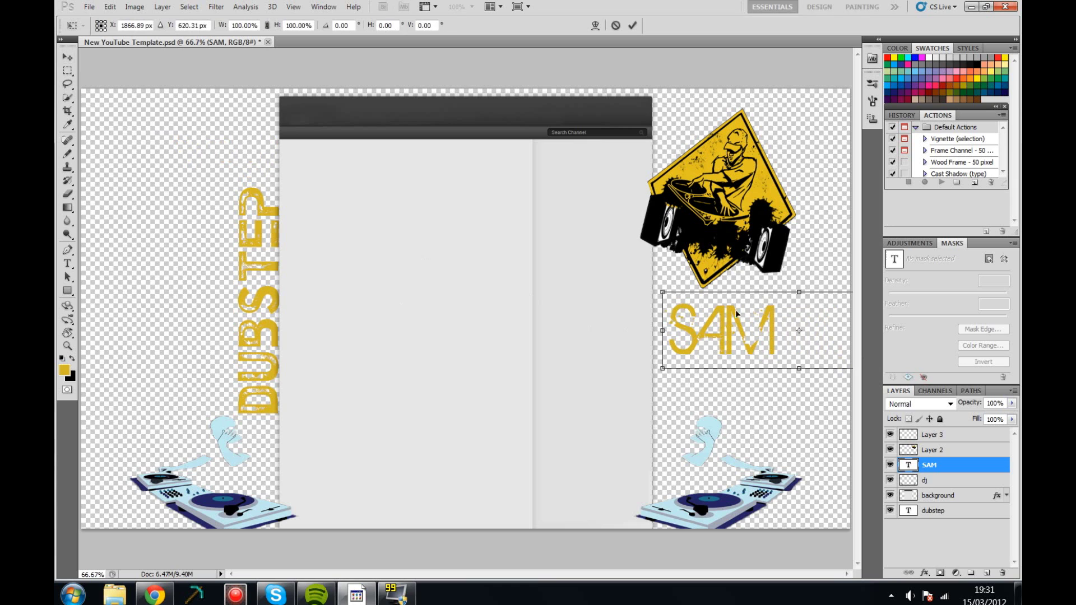
drag(863, 325, 805, 397)
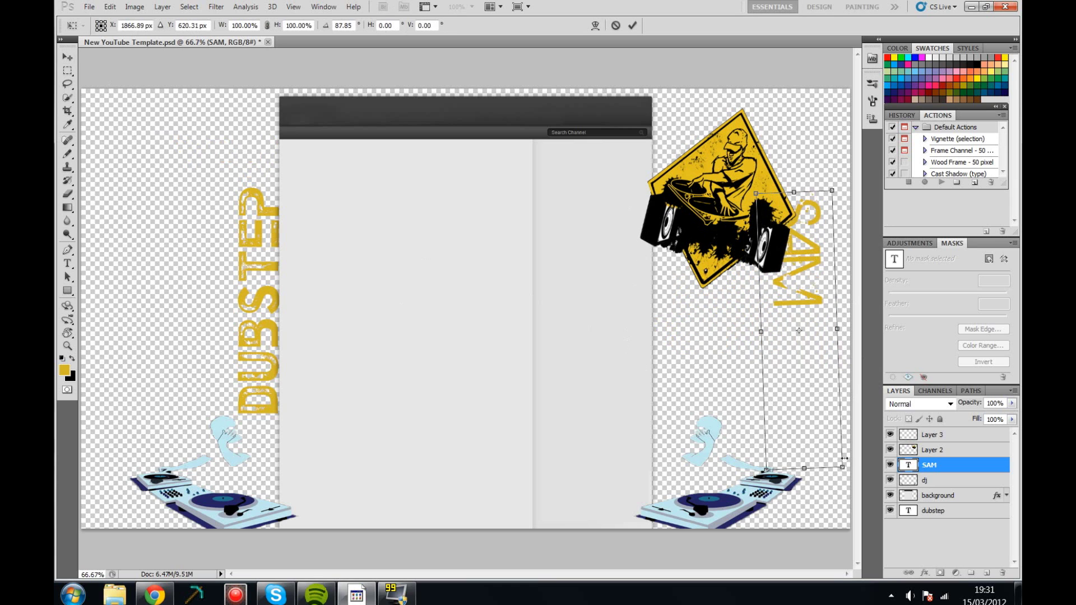
key(t)
click(493, 226)
click(824, 472)
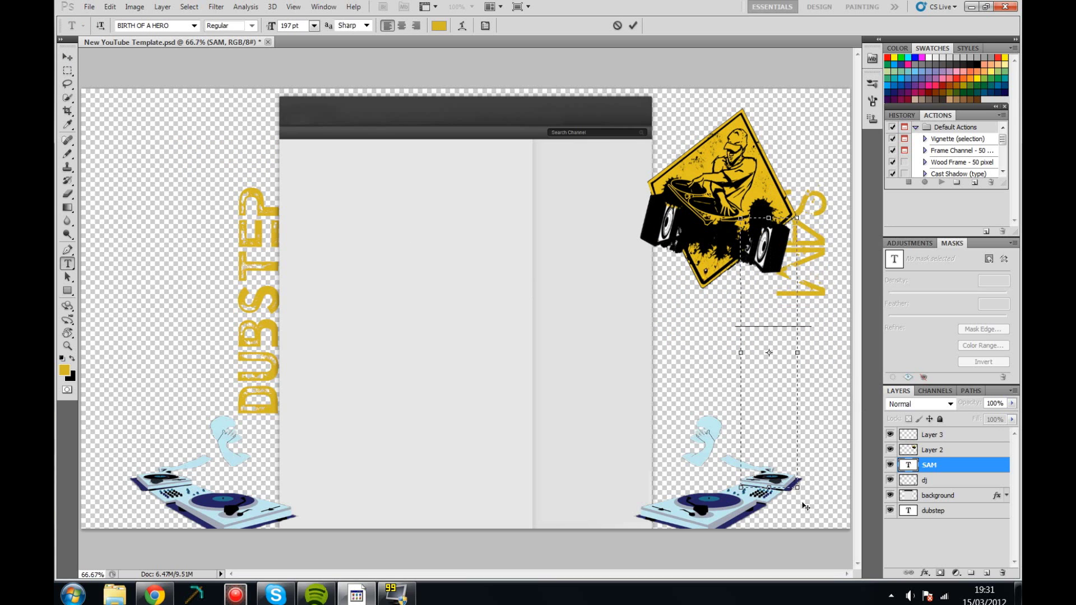
drag(798, 352, 683, 438)
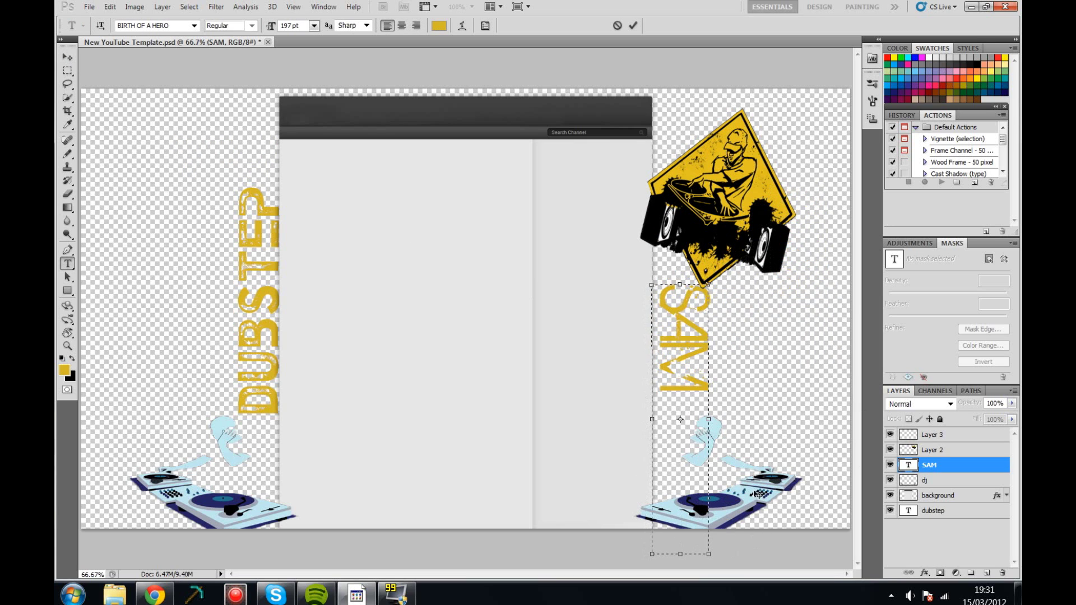
drag(718, 558, 756, 425)
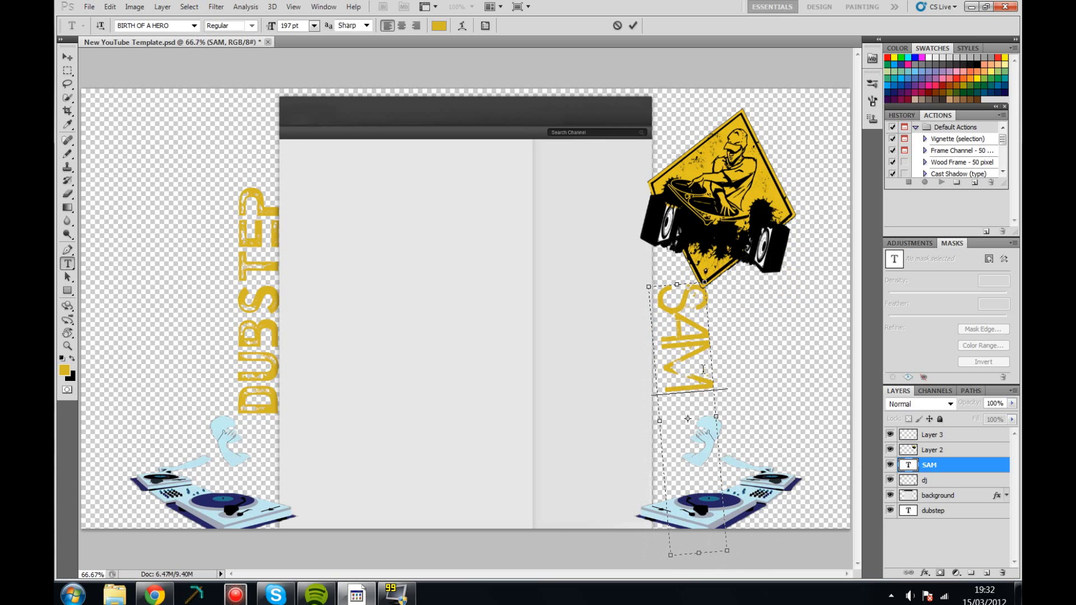
Retype the final M of SAM and nudge the text slightly lower.
double_click(703, 370)
click(695, 397)
key(BackSpace)
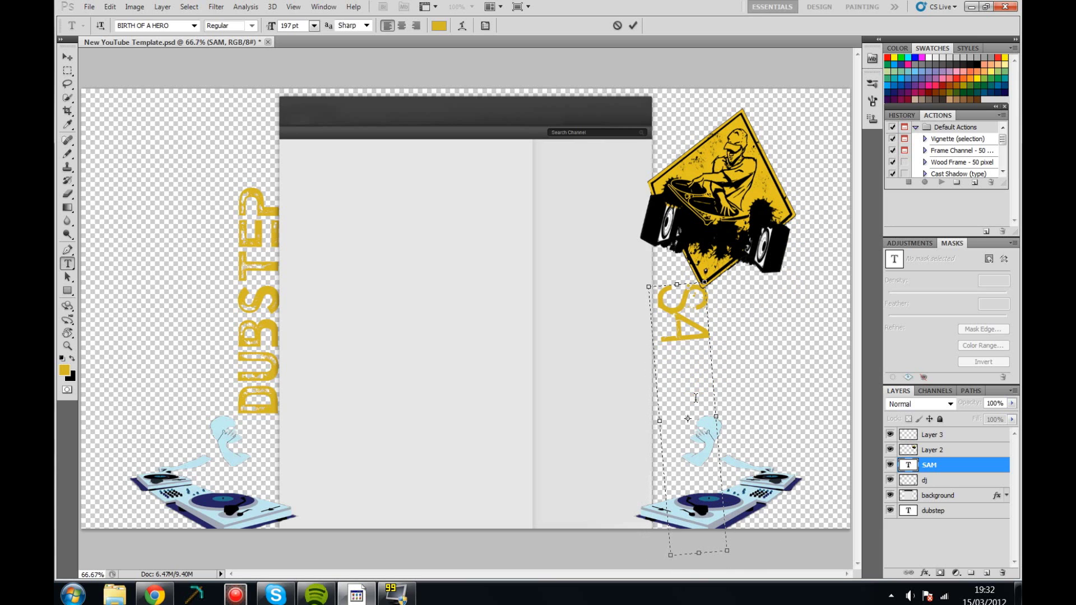
text(M)
drag(696, 397, 657, 290)
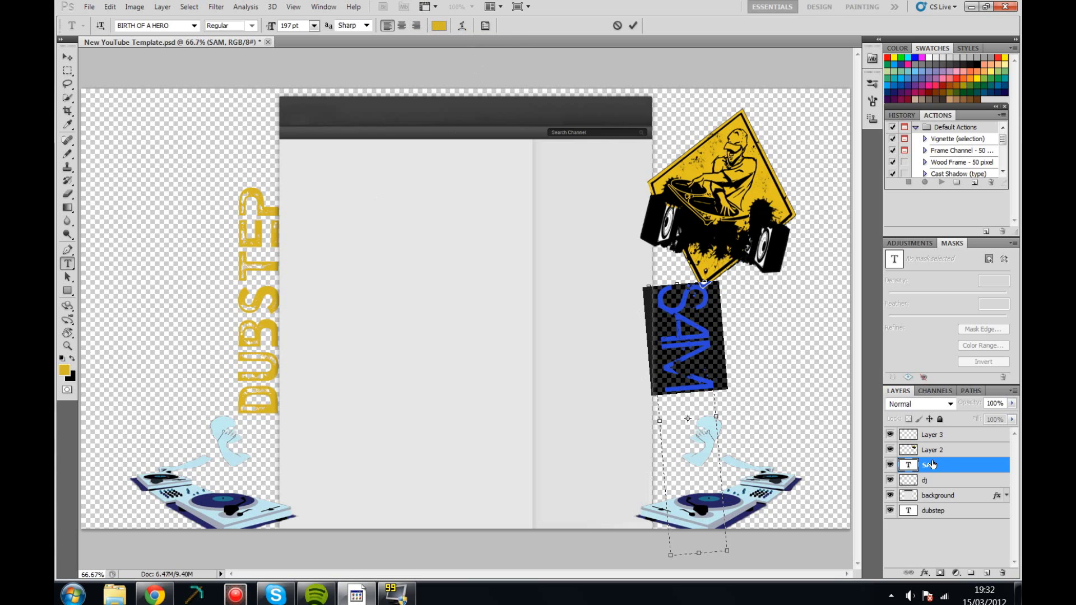
click(67, 56)
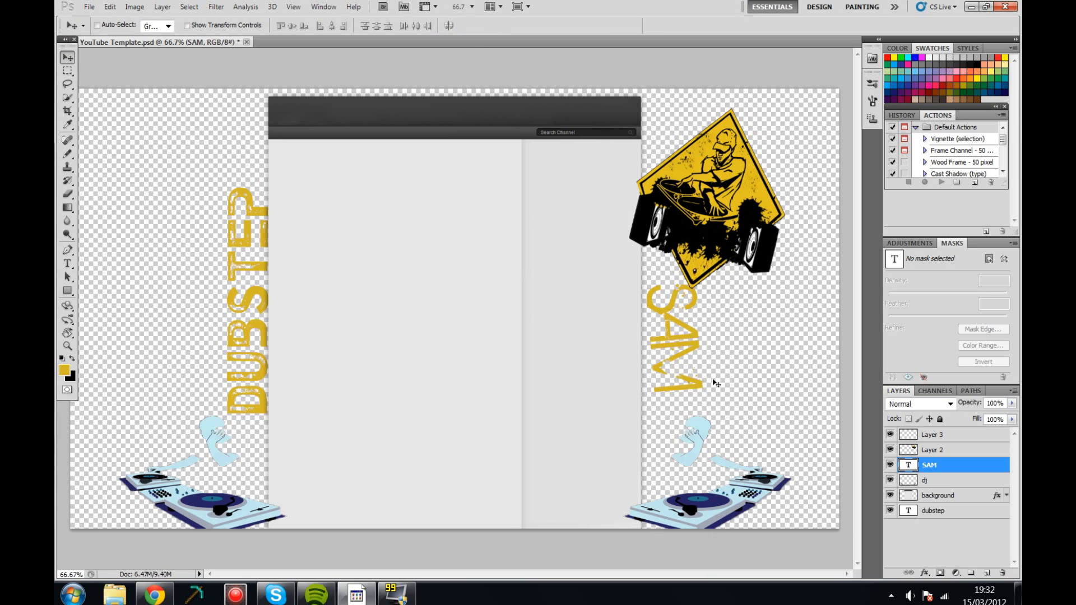
drag(714, 383, 711, 395)
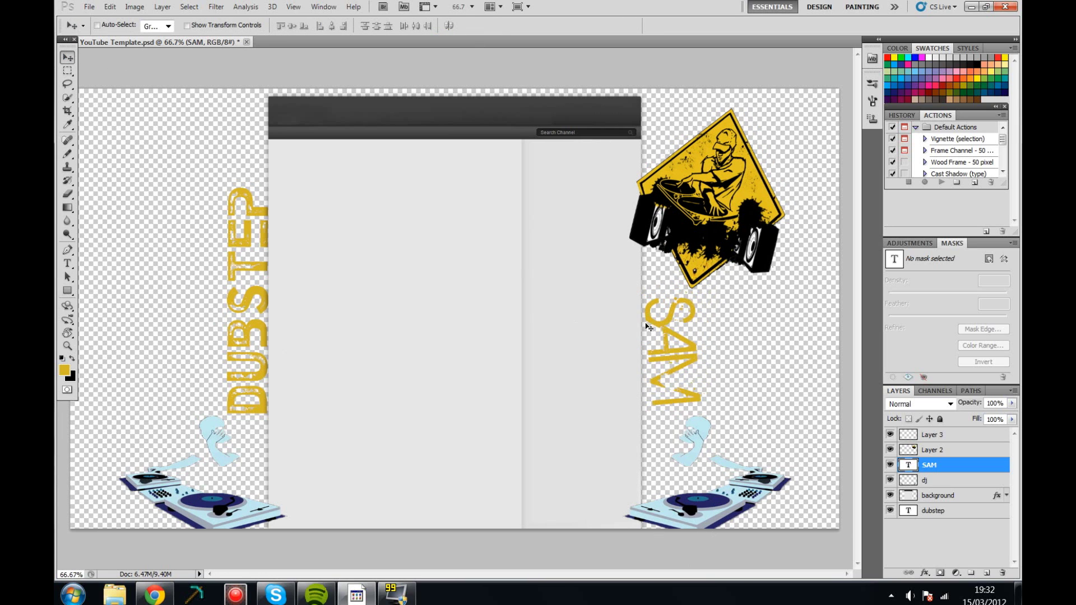
double_click(676, 339)
right_click(688, 344)
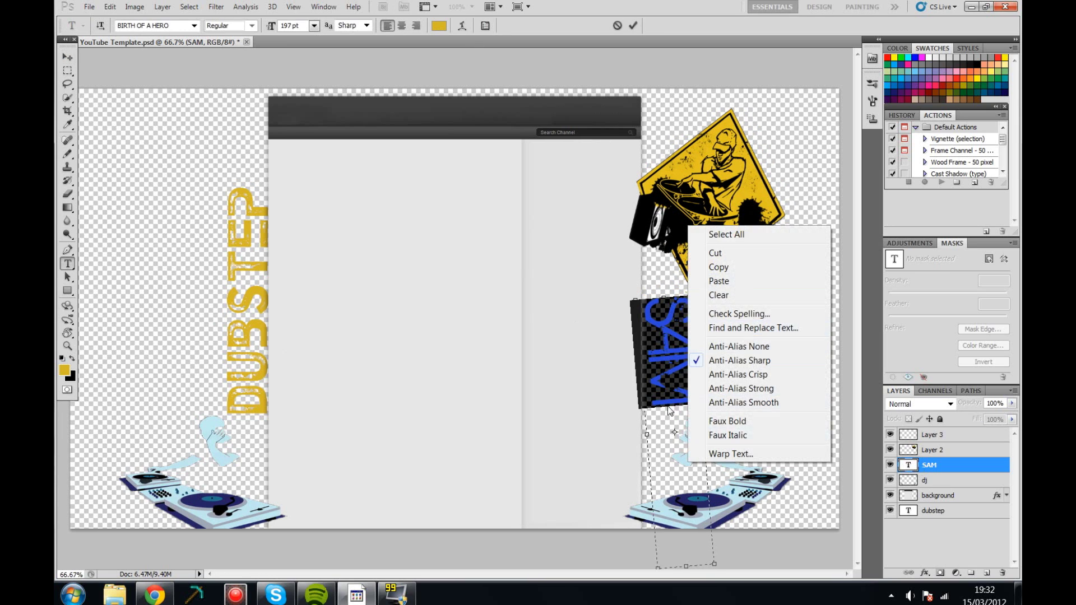
Add a drop shadow to SAM and move it to the page centre.
double_click(975, 465)
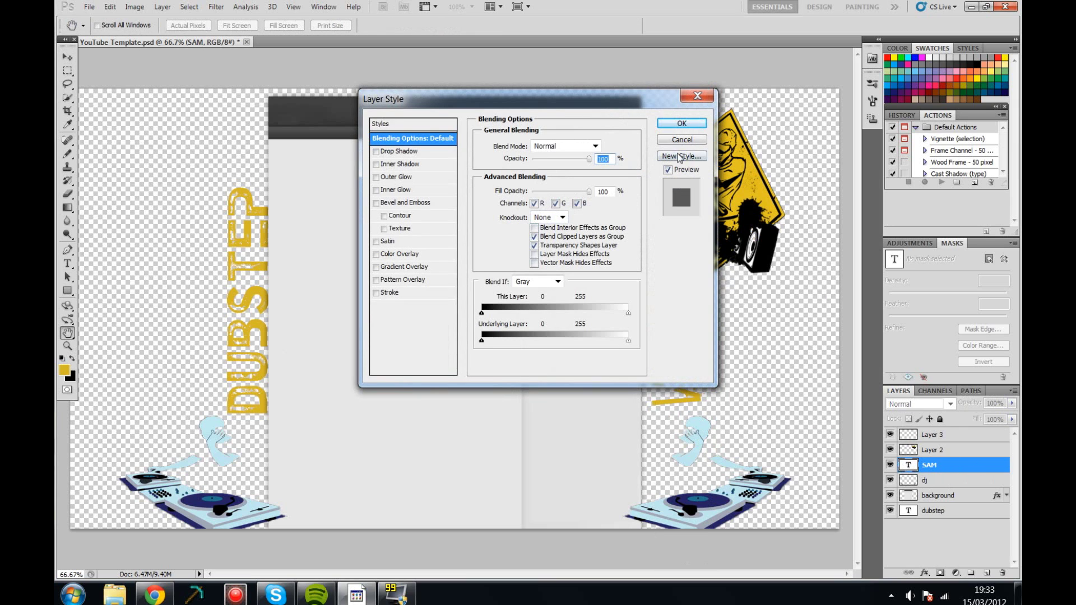
click(402, 152)
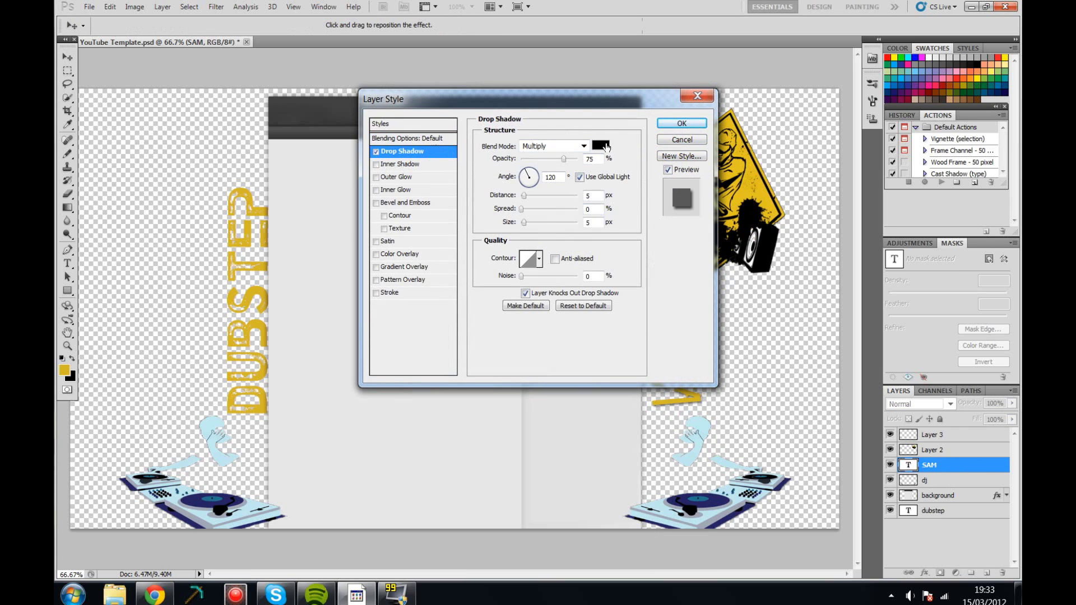
click(681, 123)
drag(648, 425, 447, 392)
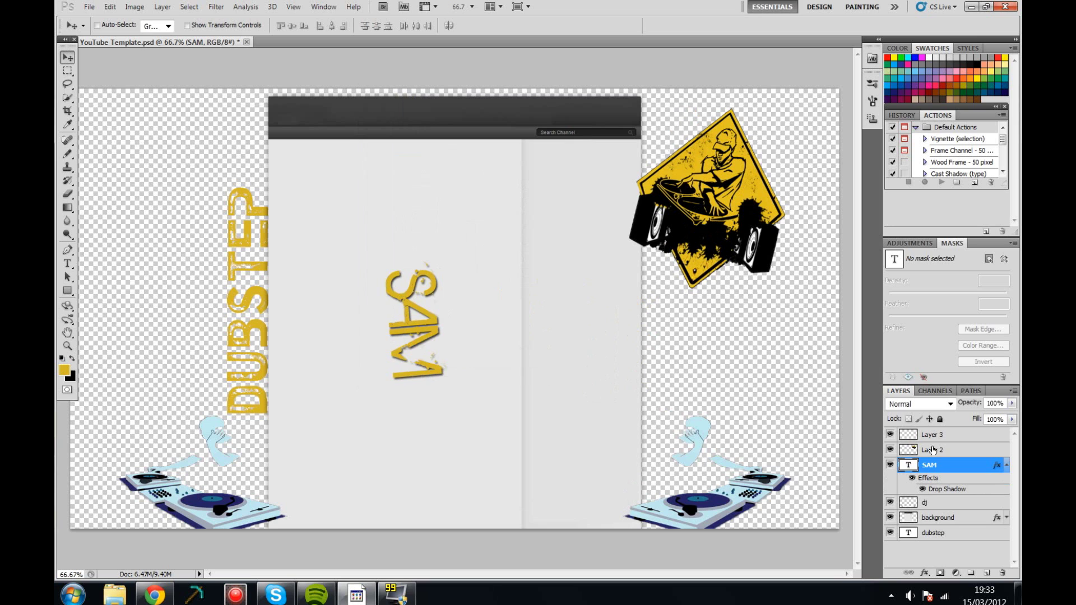
Add bevel and emboss with contour to SAM, then begin a free transform.
double_click(929, 476)
click(400, 216)
click(393, 164)
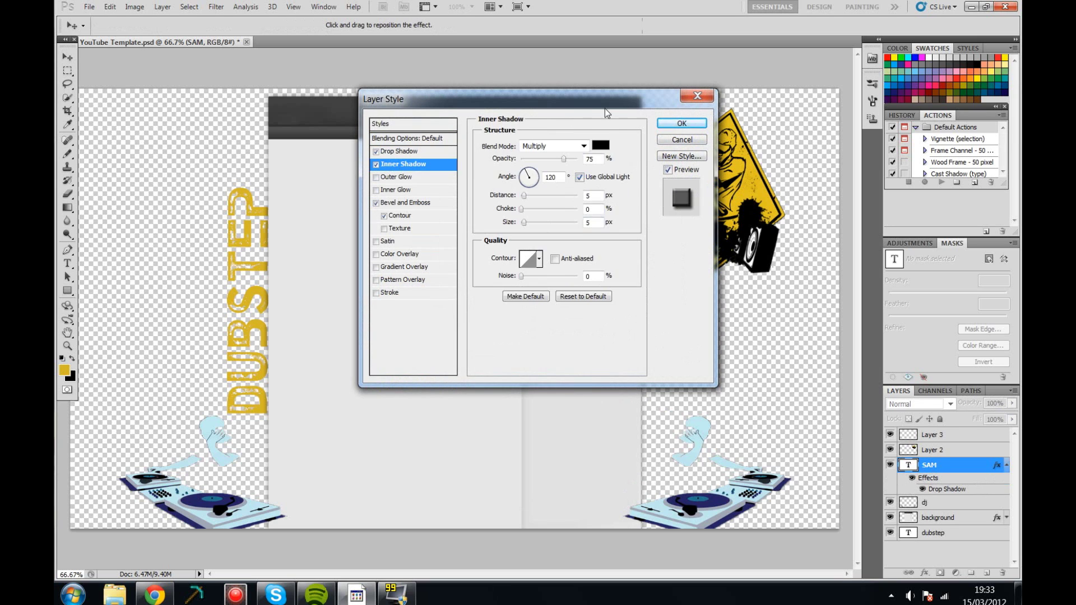
drag(604, 106, 730, 122)
click(501, 181)
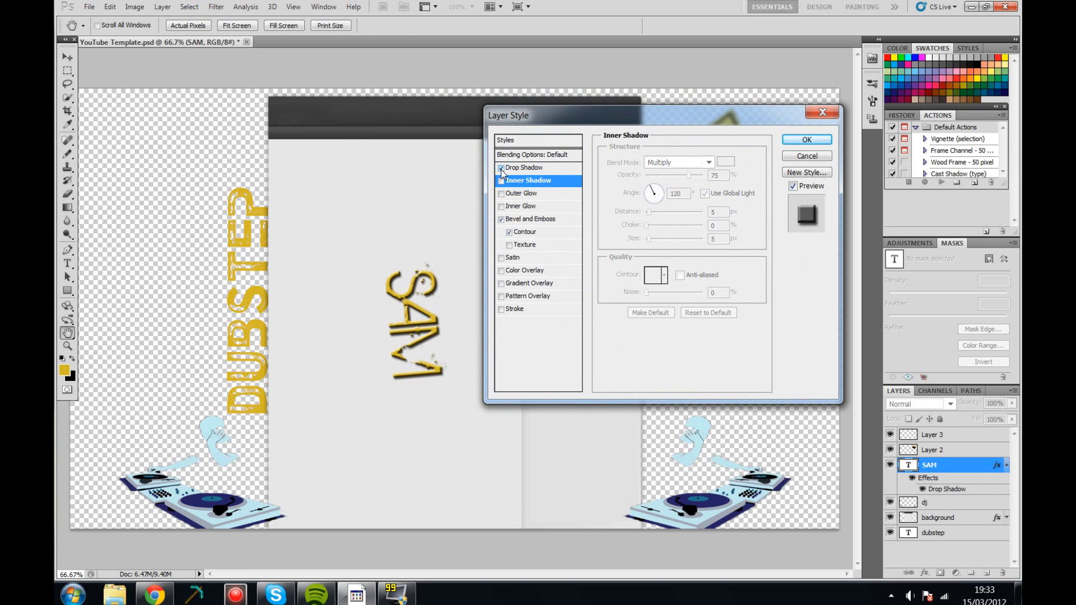
key(Return)
key(v)
drag(433, 350, 442, 361)
key(ctrl+t)
Rotate SAM back to horizontal and move it to the top left.
drag(432, 561, 580, 416)
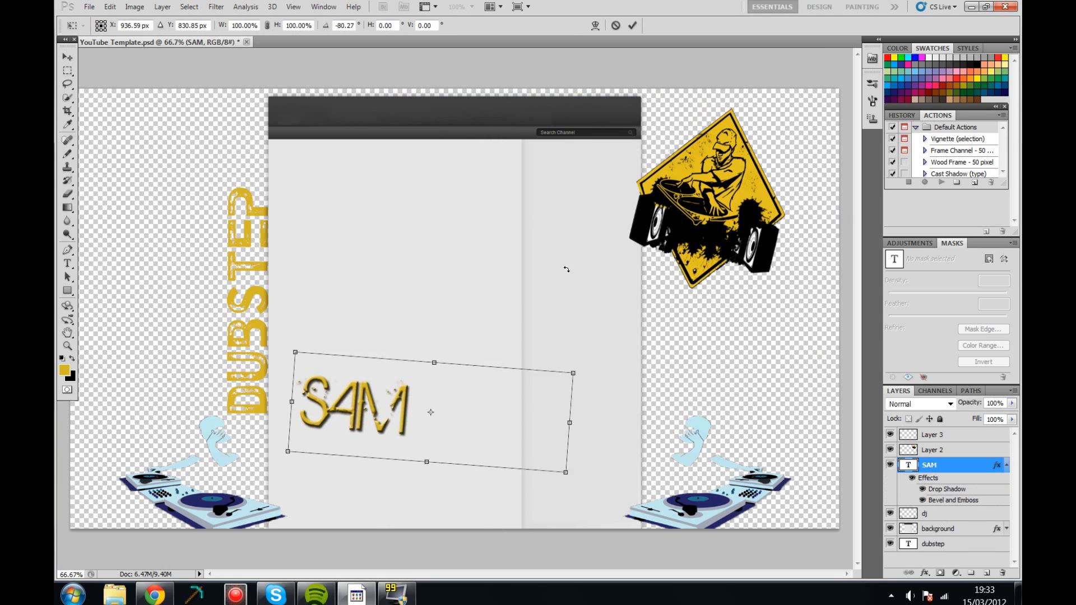
key(t)
key(Return)
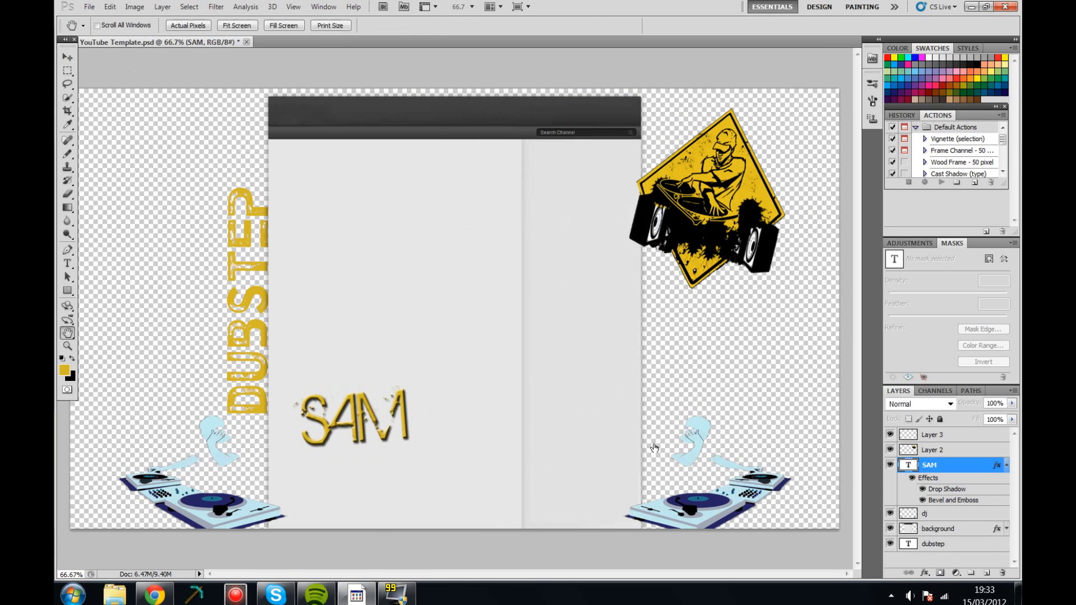
double_click(908, 465)
drag(601, 437, 563, 474)
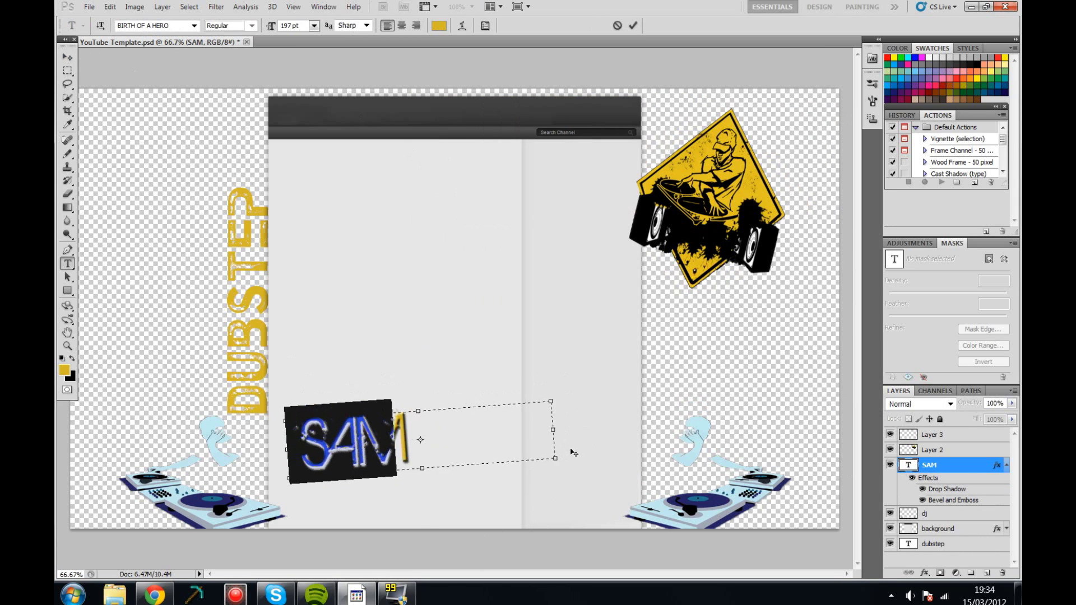
key(Right)
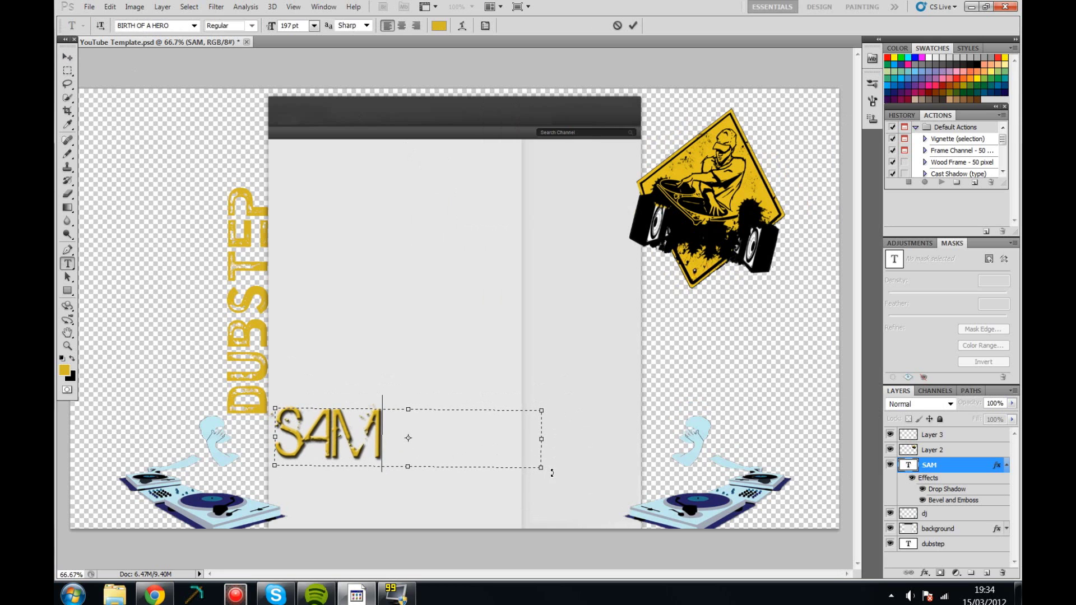
drag(552, 411, 433, 149)
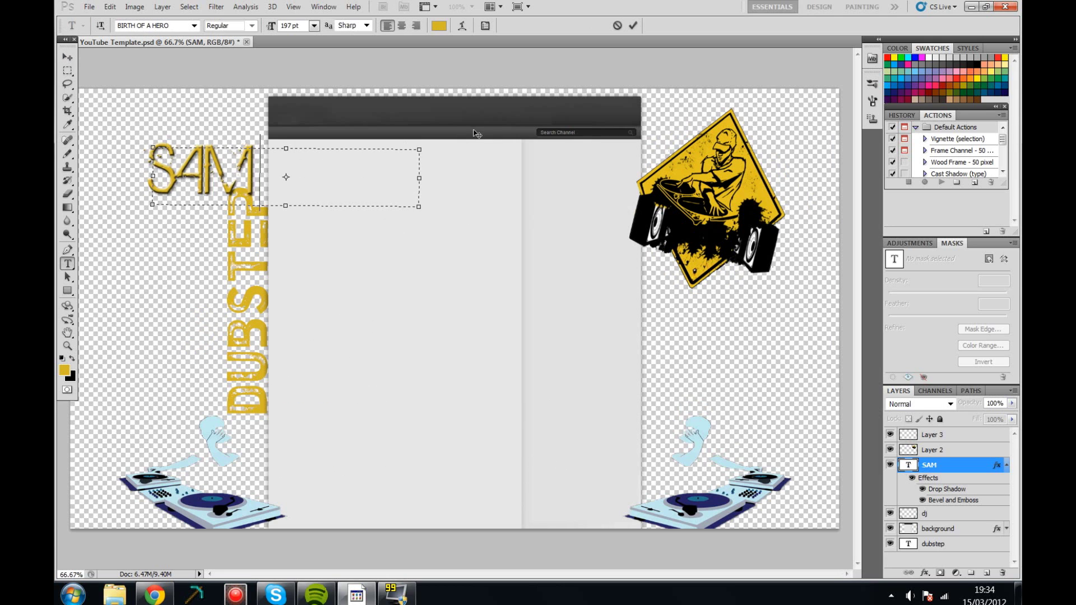
key(ctrl+Return)
key(v)
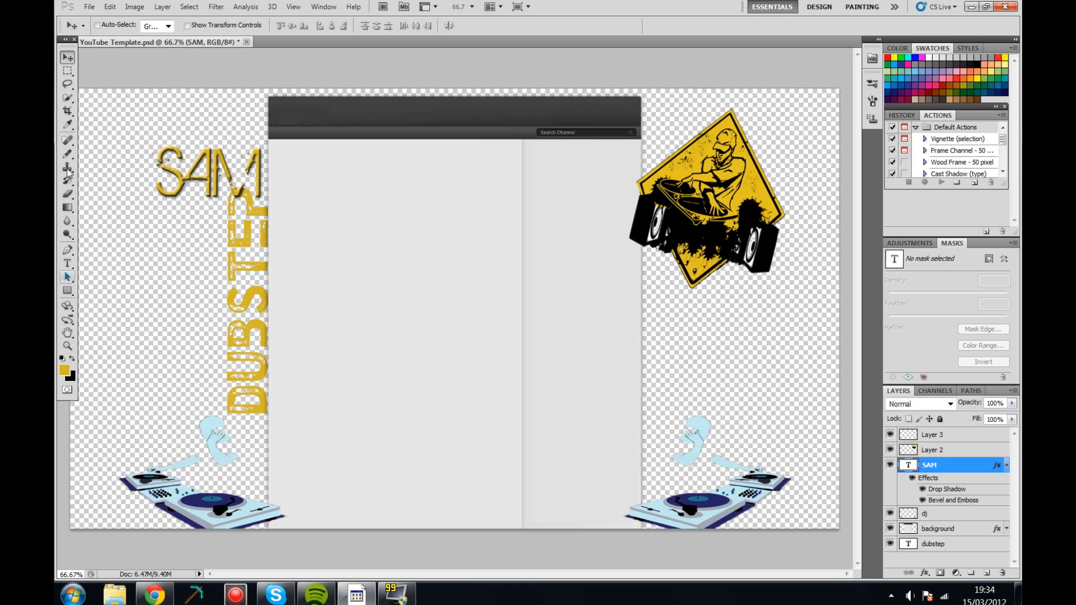
Add a JAKE text layer just below SAM.
click(67, 263)
click(144, 275)
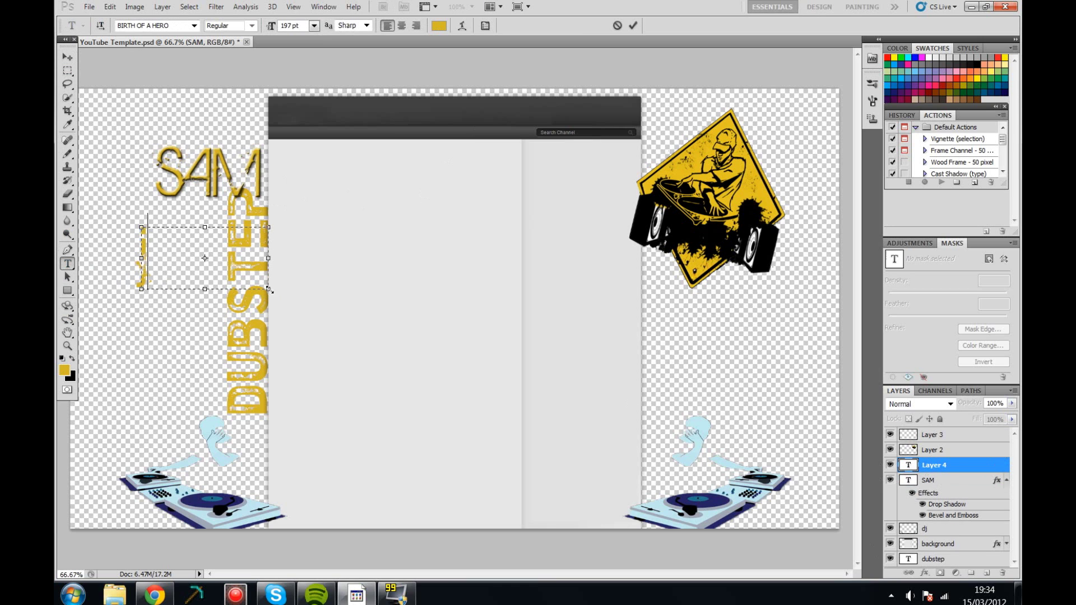
text(jokw)
key(BackSpace)
key(BackSpace)
key(BackSpace)
text(ake)
key(BackSpace)
key(BackSpace)
key(BackSpace)
text(JAKE)
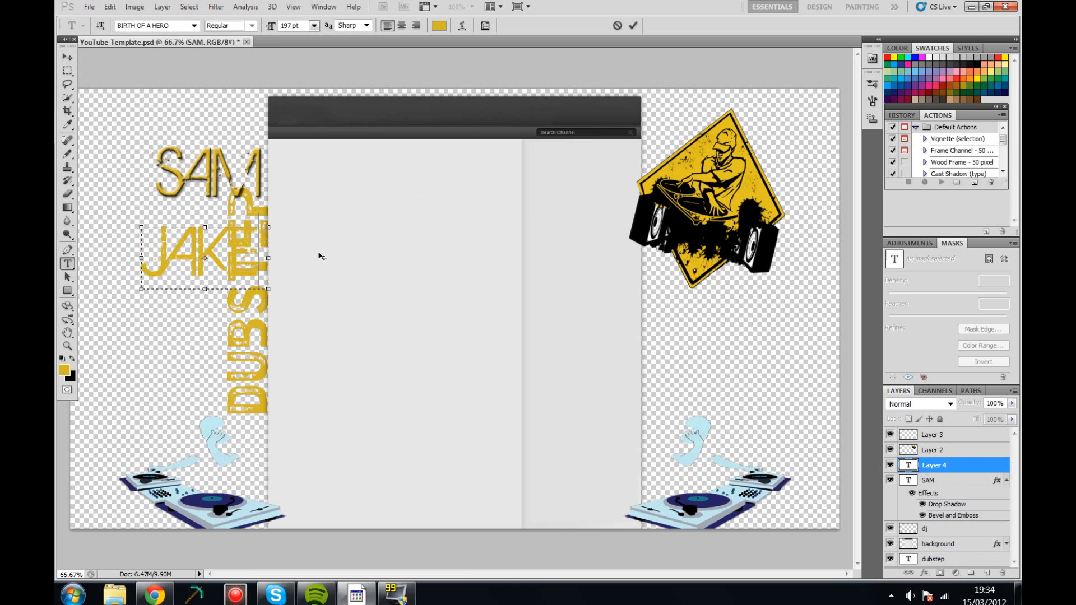
key(ctrl+a)
key(ctrl+Return)
Hide the DUBSTEP layer and open JAKE's layer style settings.
click(890, 559)
key(h)
double_click(928, 470)
Give JAKE drop shadow, inner shadow (size 5) and bevel and emboss effects.
click(501, 168)
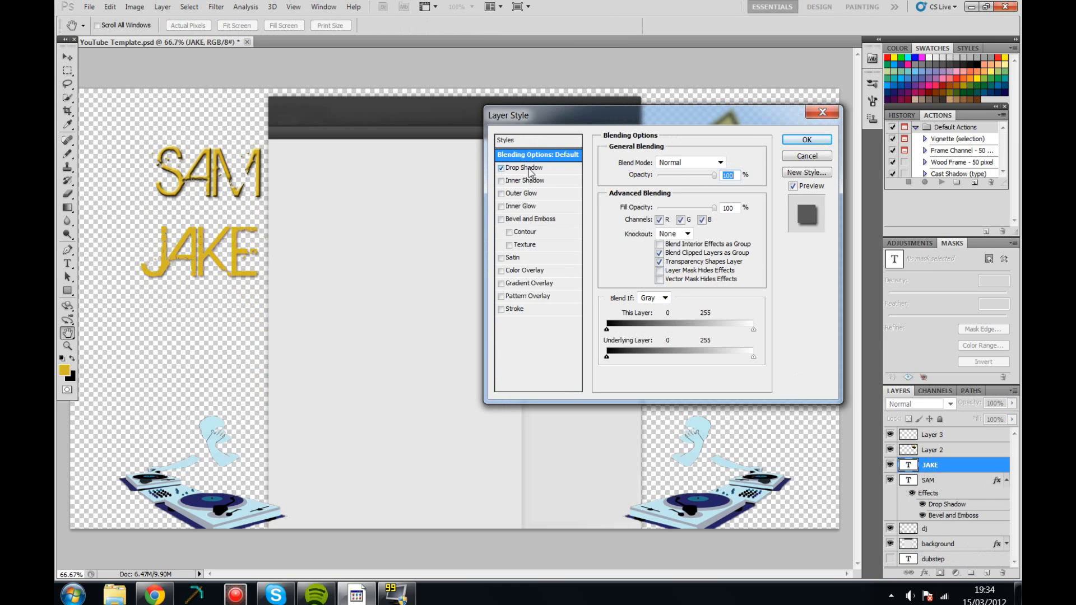
click(501, 180)
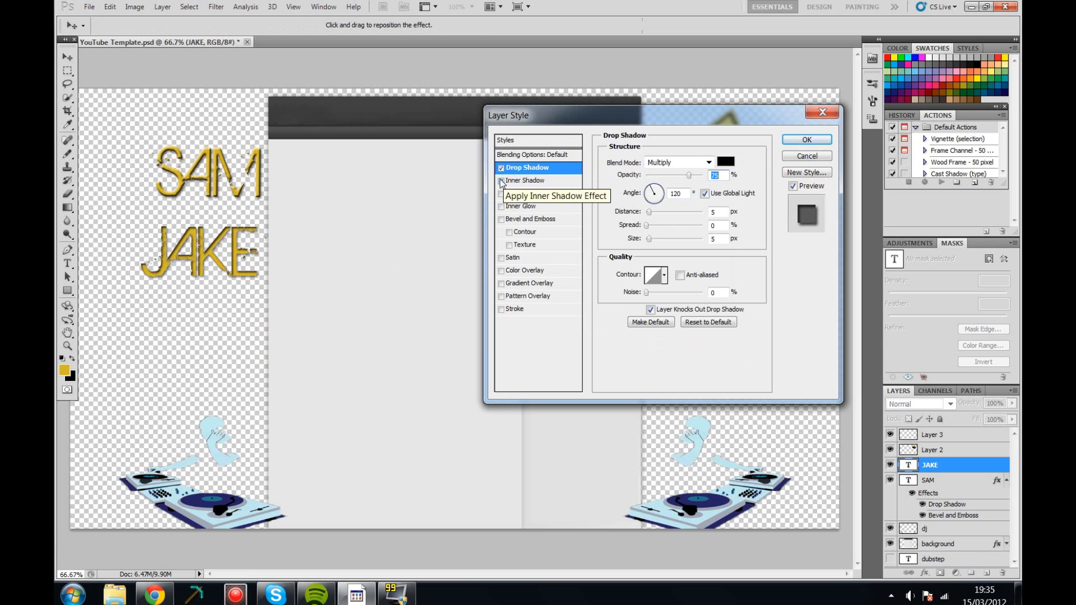
click(501, 219)
click(501, 193)
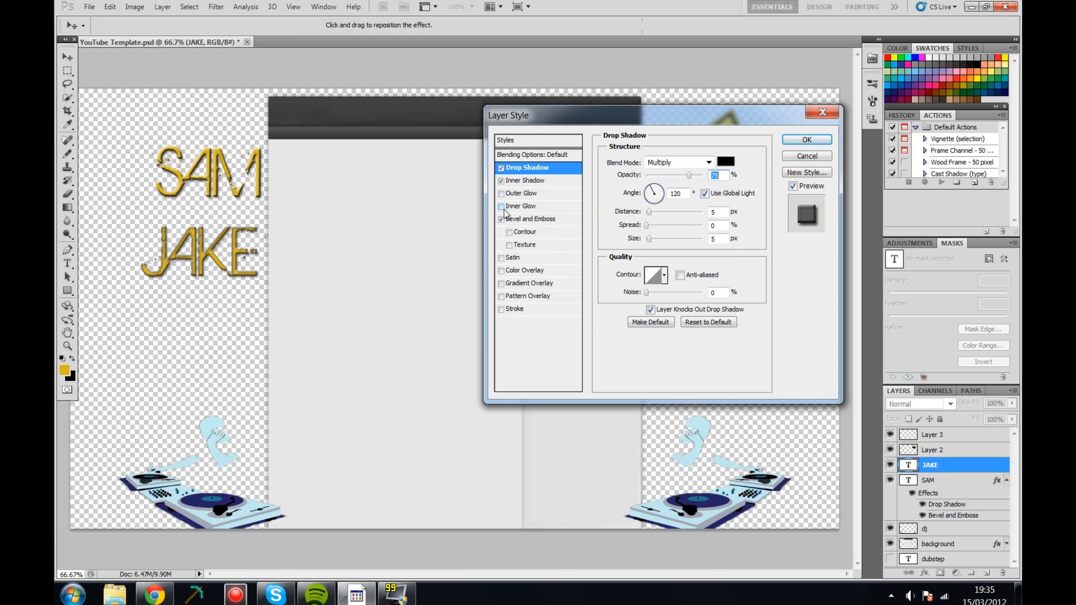
click(527, 181)
drag(673, 238, 654, 239)
text(234)
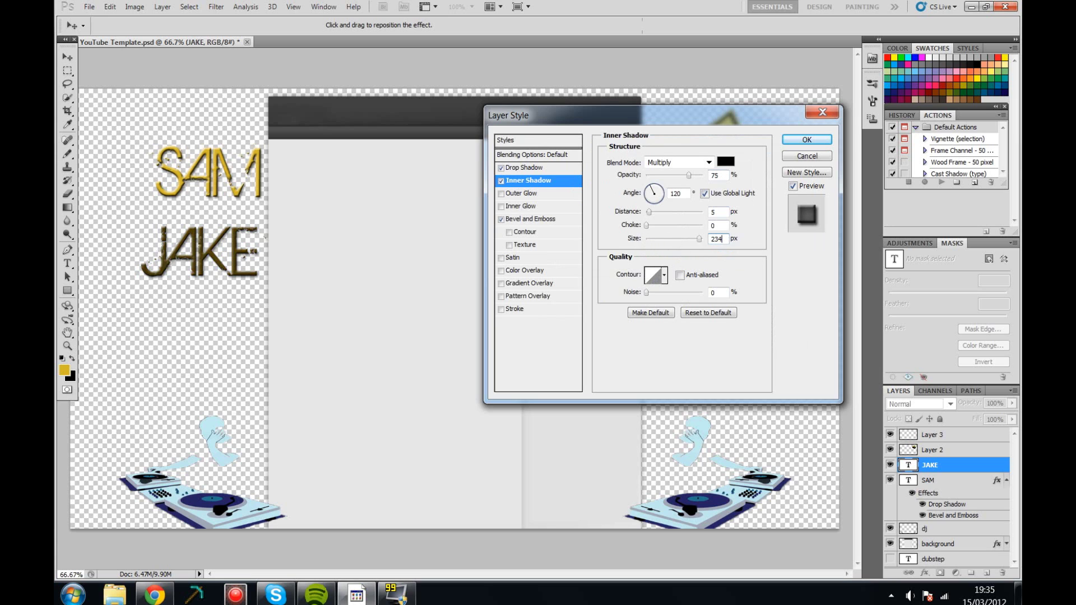
text(5)
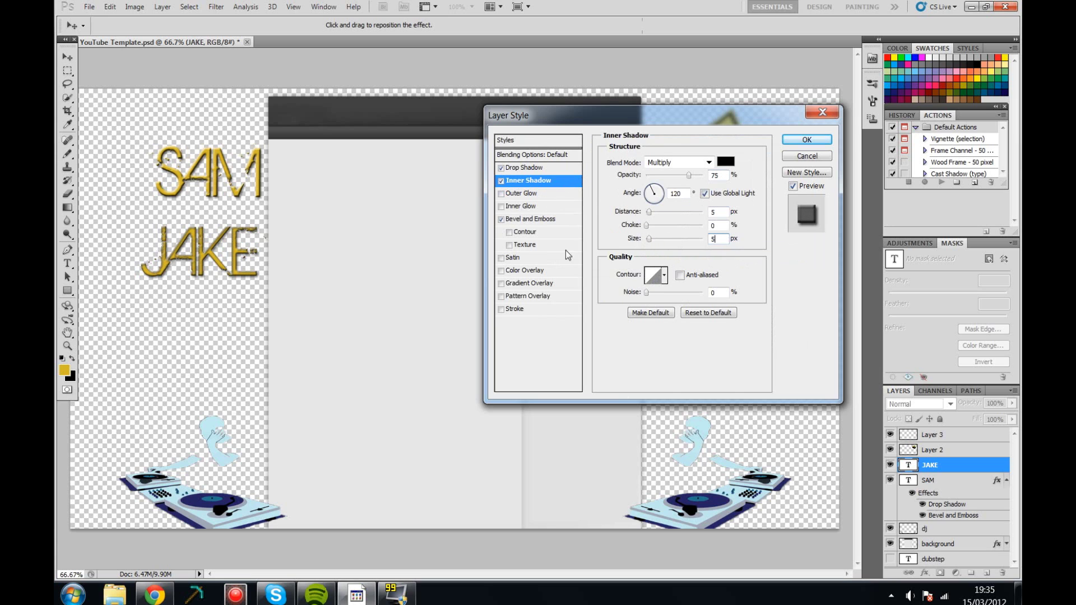
Switch JAKE's bevel to Inner Bevel with a larger size.
click(533, 219)
click(675, 163)
click(676, 162)
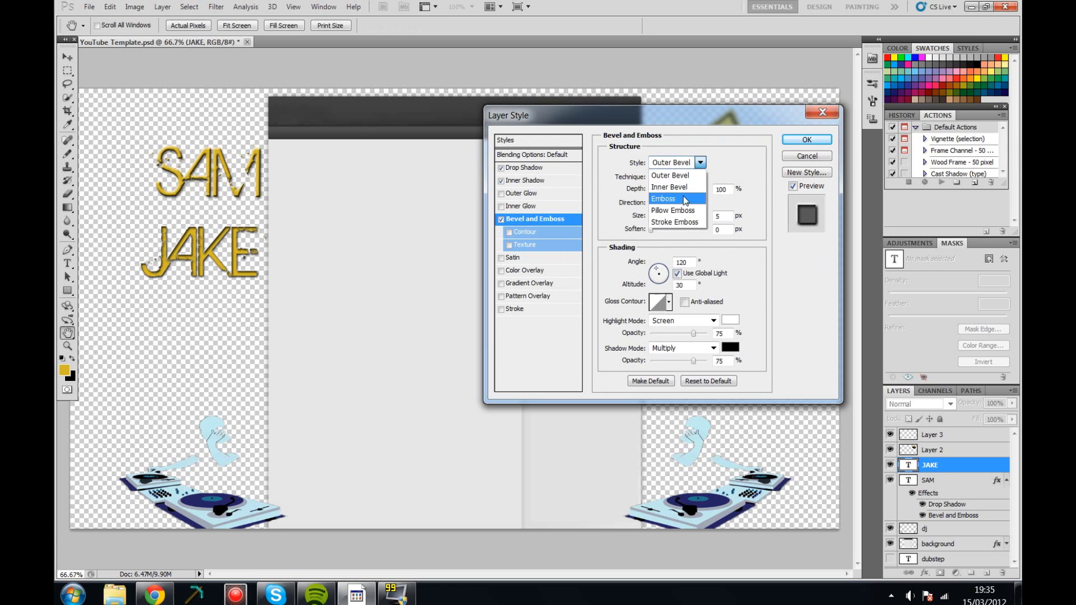
drag(654, 217, 673, 217)
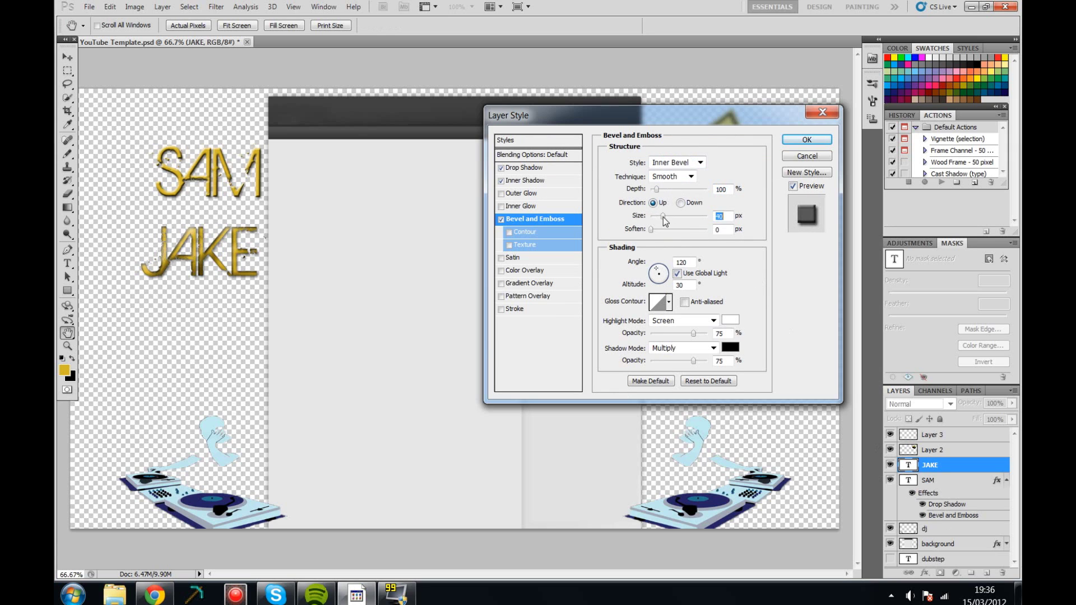
click(801, 140)
Add an inner shadow to SAM and soften its bevel to 10.
double_click(970, 524)
click(501, 181)
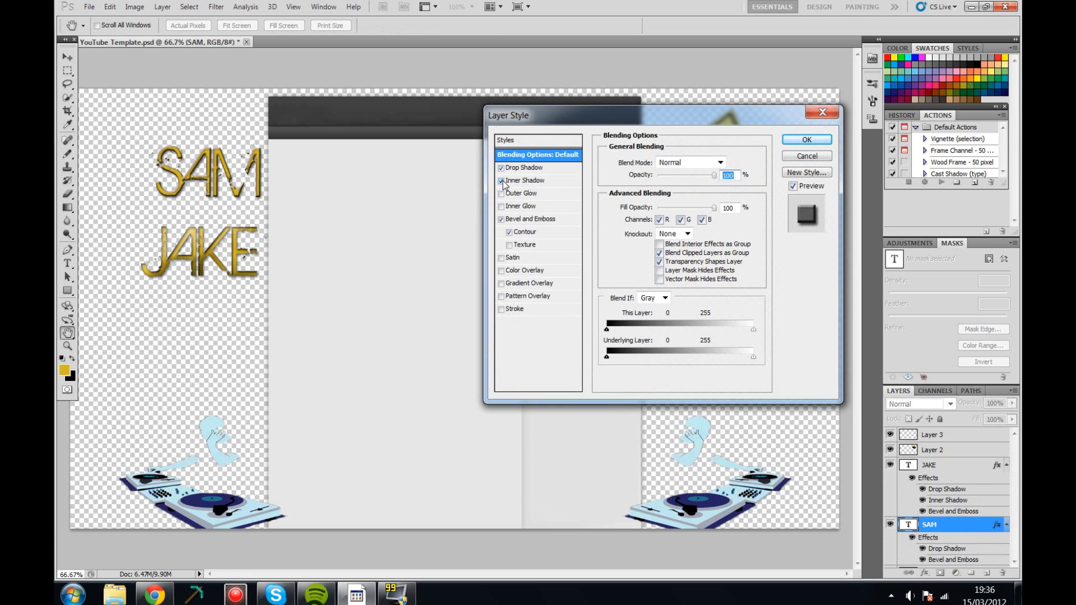
click(536, 220)
drag(680, 229, 685, 230)
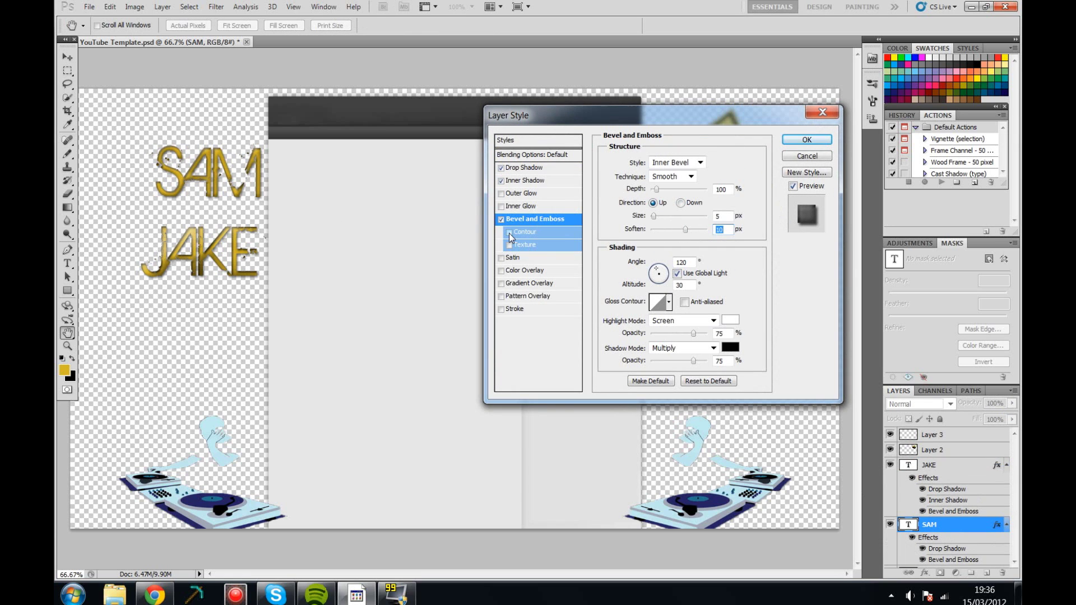
click(806, 139)
click(67, 70)
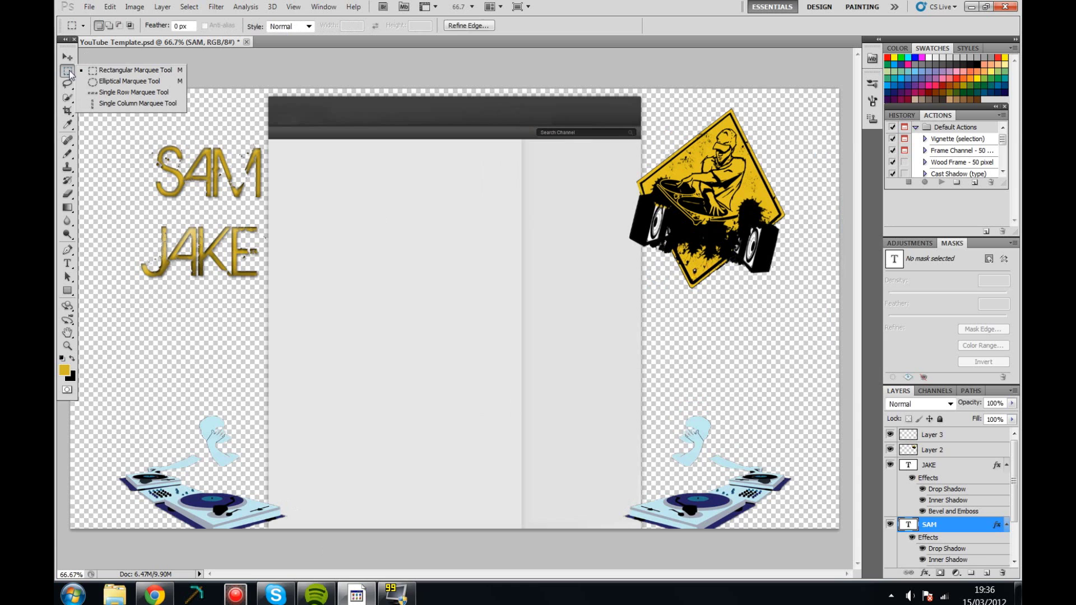
Line JAKE up directly under SAM and hide the DJ warning-sign artwork.
click(929, 465)
key(v)
drag(251, 201, 261, 197)
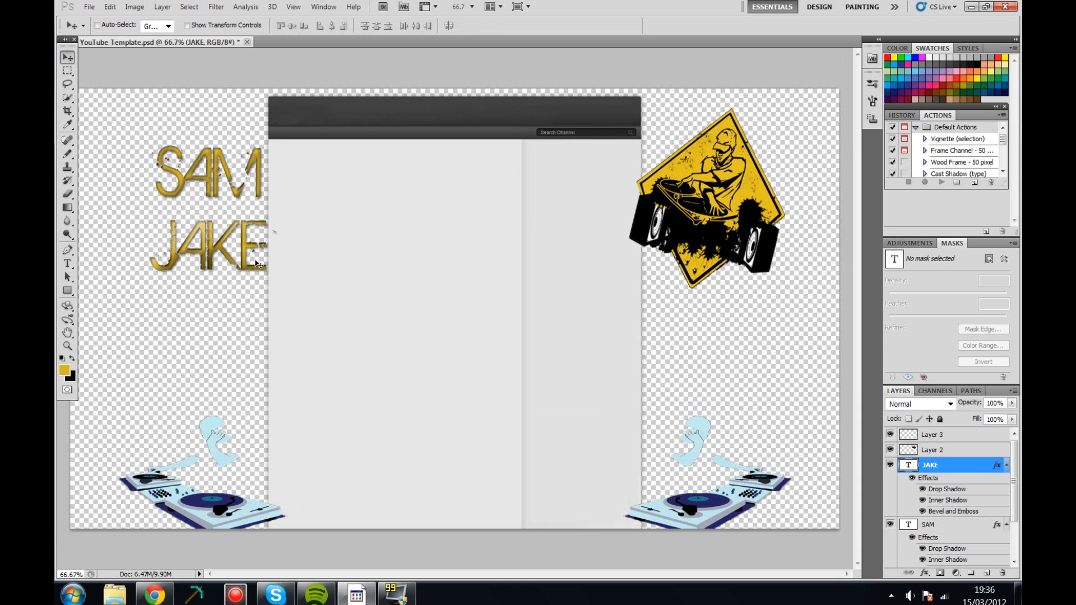
drag(671, 196, 695, 225)
click(890, 449)
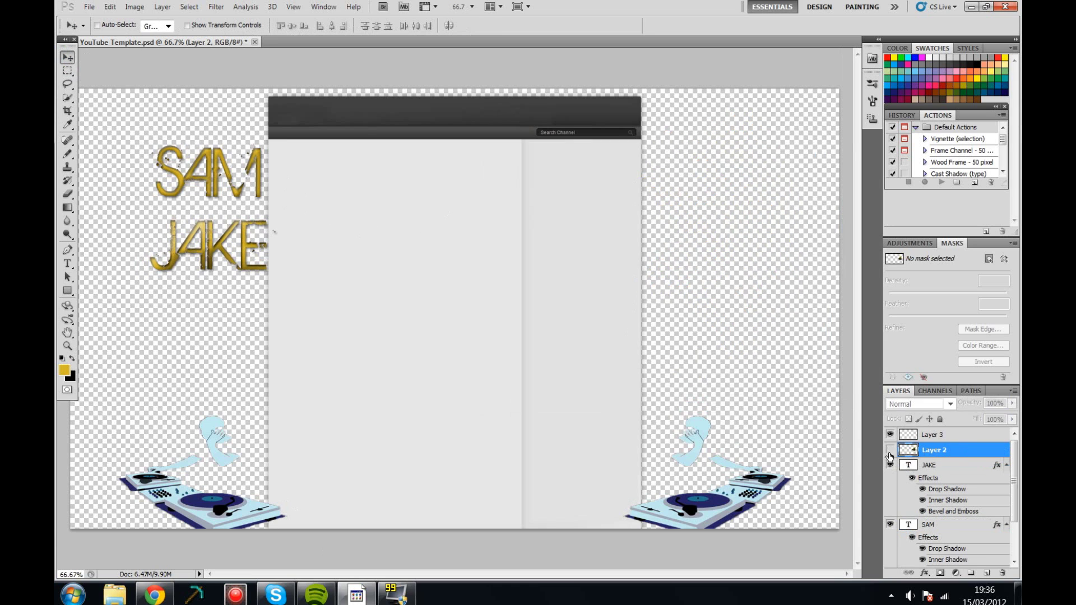
click(929, 465)
drag(211, 271, 212, 256)
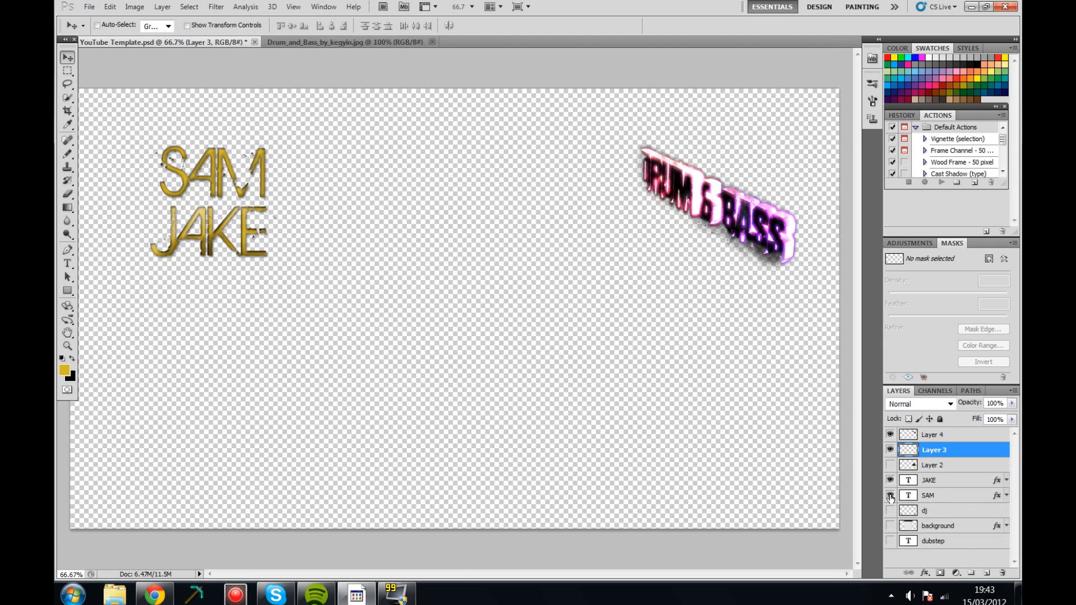
Fill Layer 3 entirely with black using a huge brush.
right_click(68, 153)
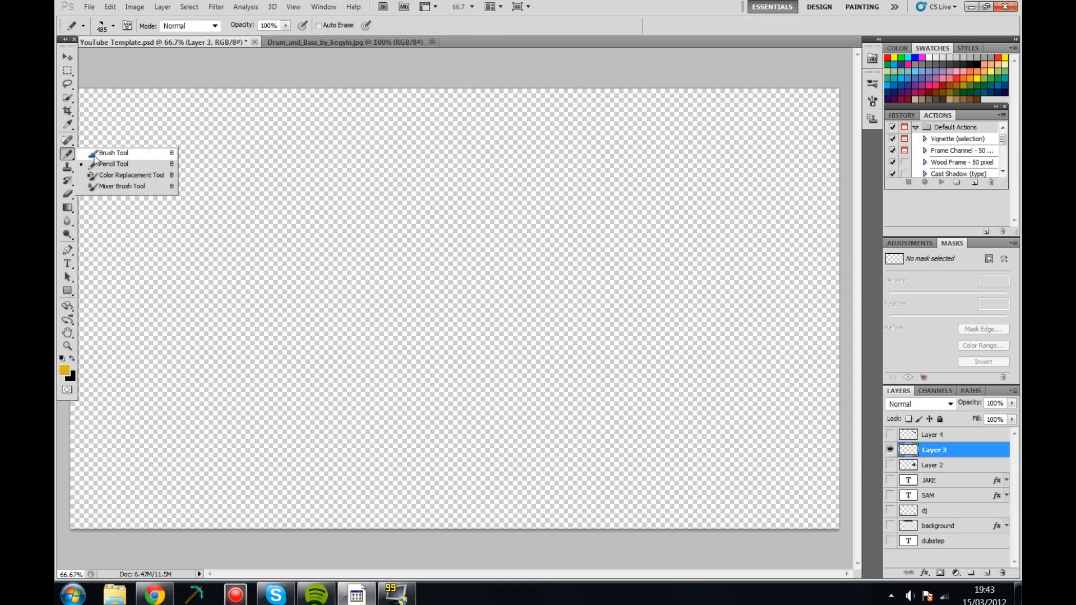
click(98, 149)
click(112, 26)
drag(482, 314, 409, 336)
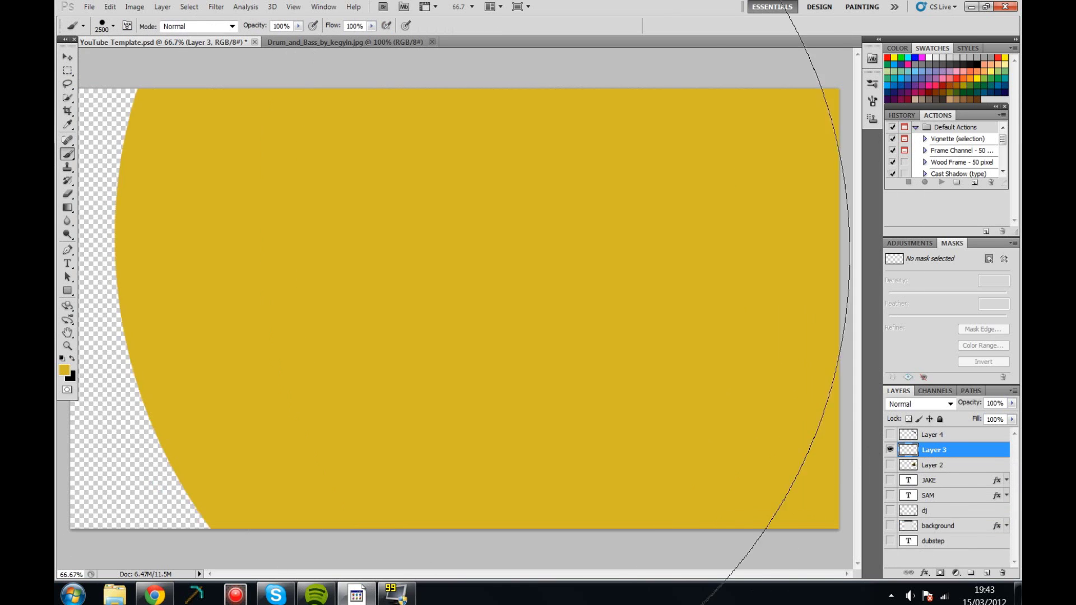
key(x)
click(410, 337)
Dab a soft 1400 px yellow glow centrally and place the layer below the background.
click(113, 26)
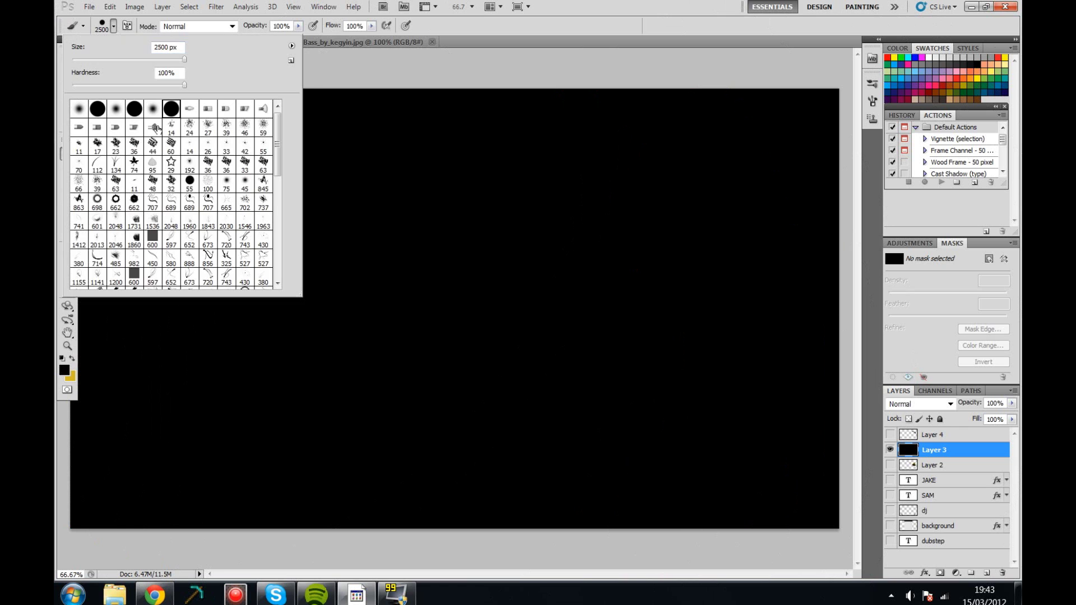
click(153, 109)
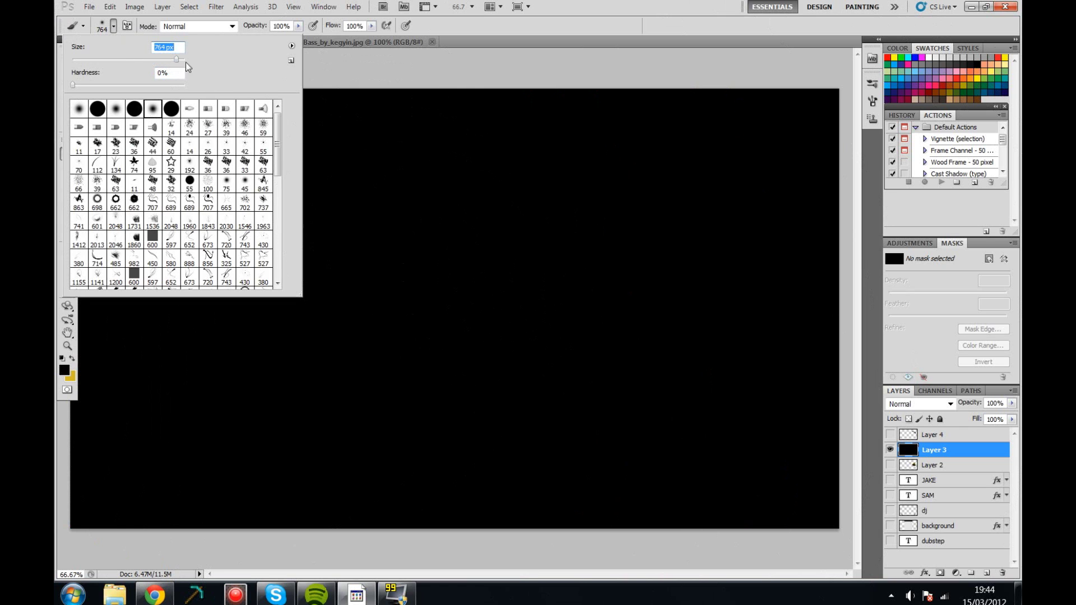
drag(175, 62, 180, 60)
key(Return)
key(x)
click(471, 302)
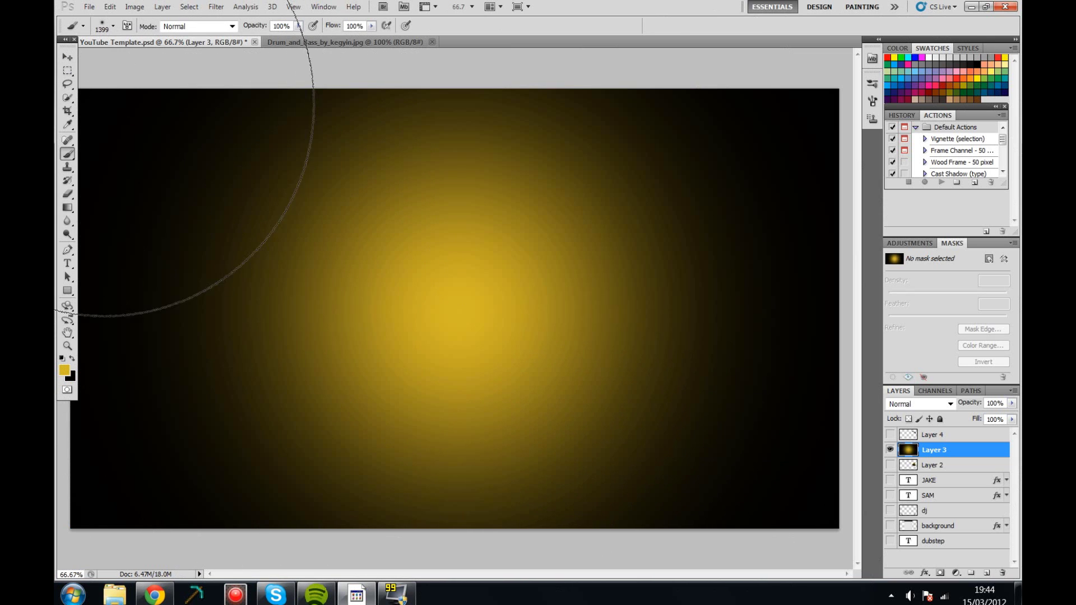
drag(933, 450, 933, 533)
click(890, 511)
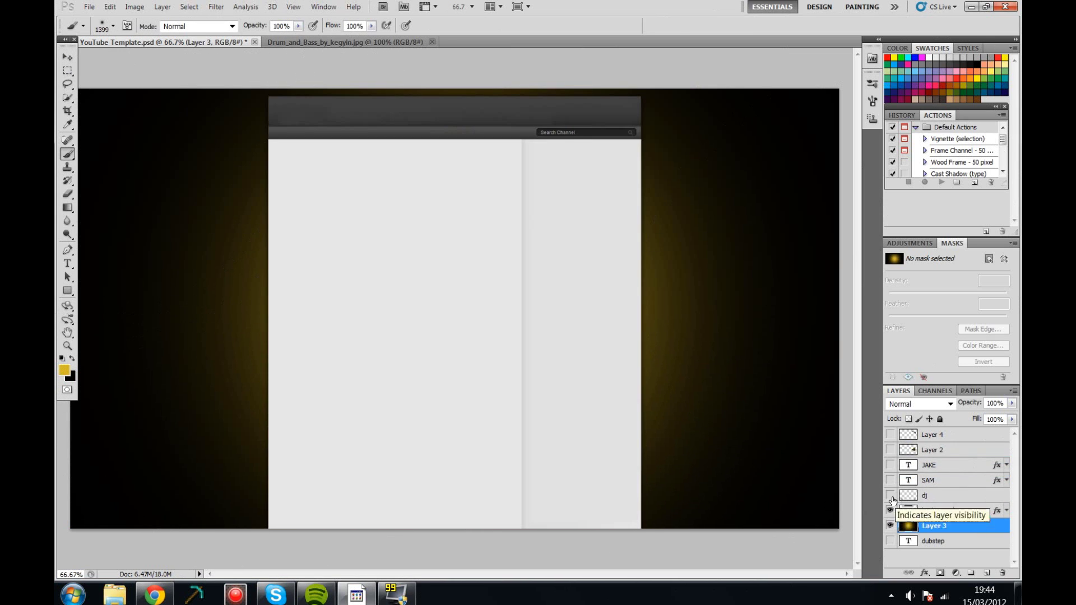
Show the DJ turntable, SAM/JAKE and warning-sign layers, and raise the warning sign.
click(890, 495)
click(890, 465)
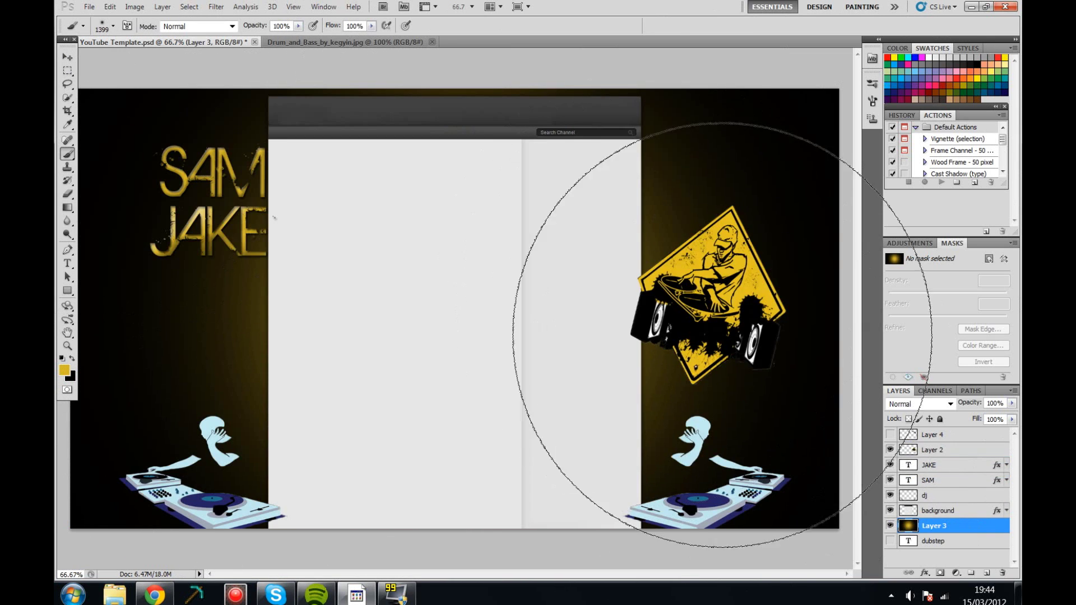
click(890, 435)
click(936, 437)
click(890, 435)
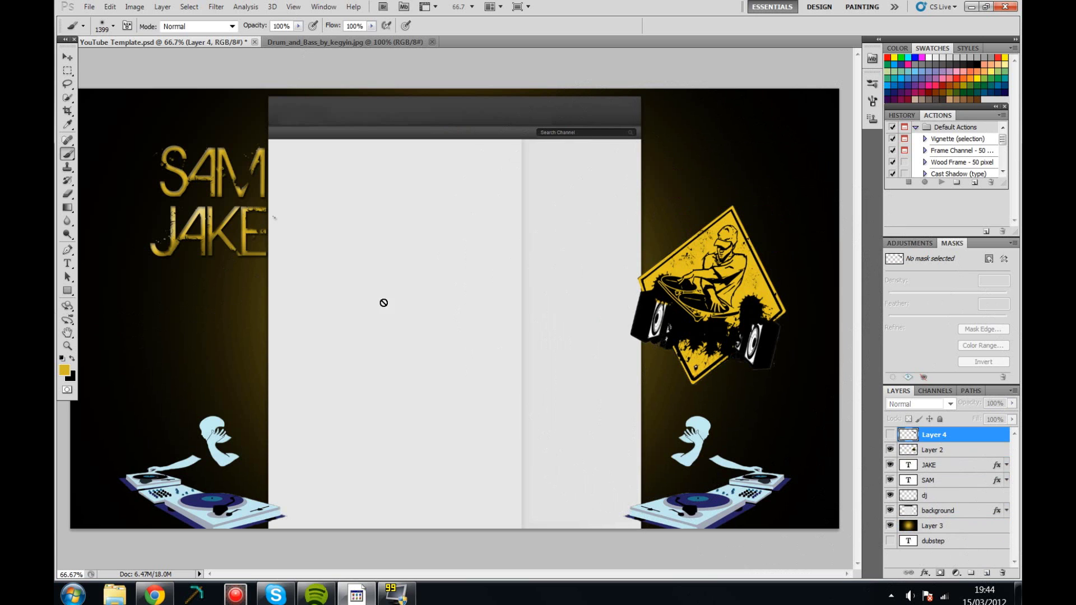
key(v)
click(936, 450)
drag(535, 445, 548, 331)
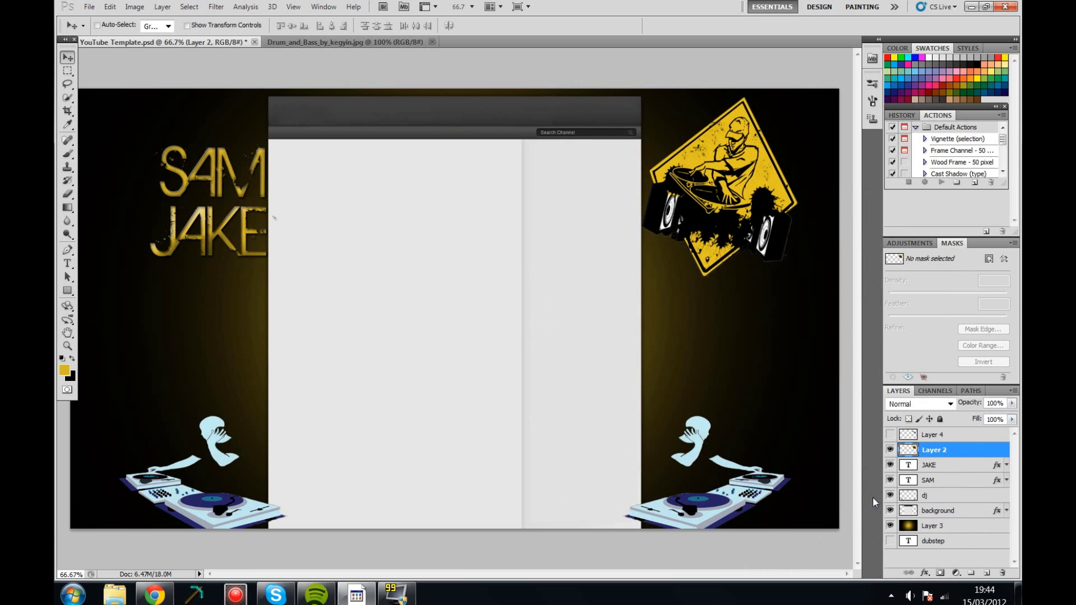
Tilt DUBSTEP to a shallow diagonal at the right edge, then sample dark brown.
click(890, 540)
click(933, 541)
key(ctrl+shift+bracketright)
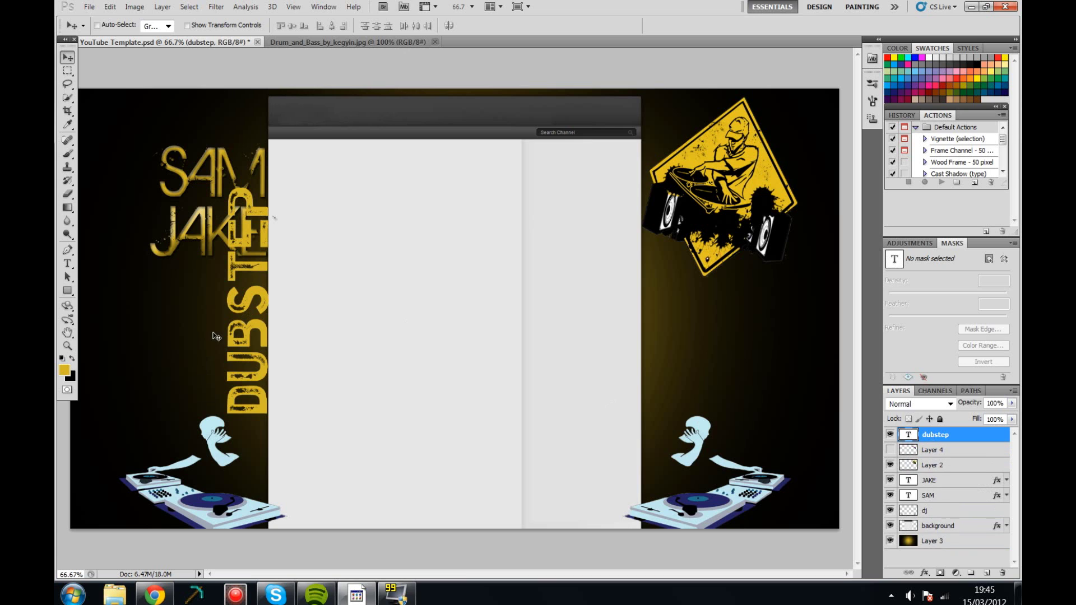
drag(275, 414, 642, 486)
key(ctrl+t)
drag(632, 144, 807, 287)
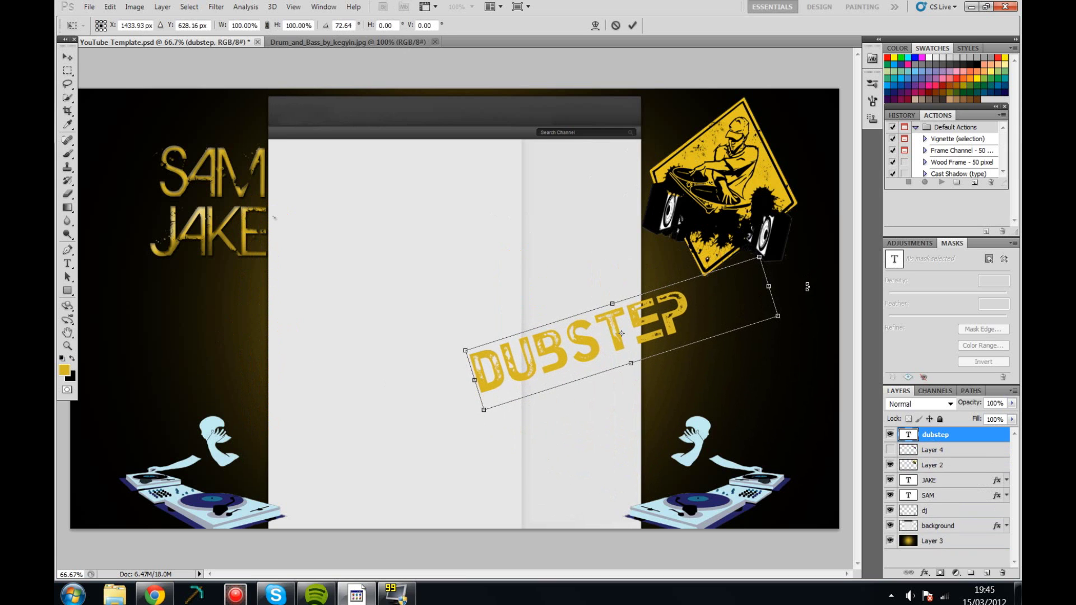
click(67, 56)
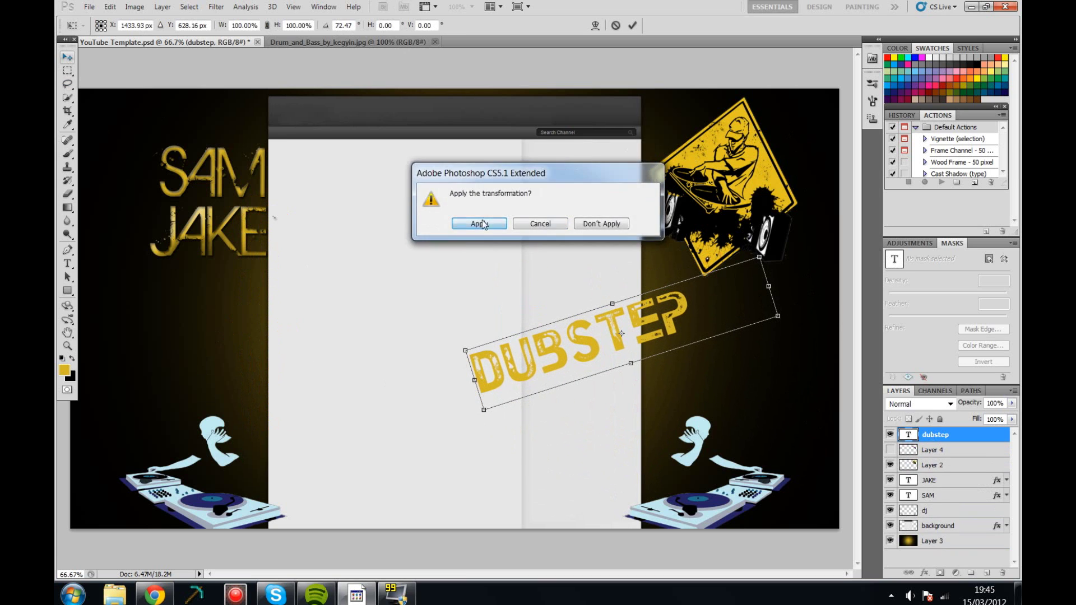
click(480, 221)
drag(477, 290, 648, 296)
click(67, 124)
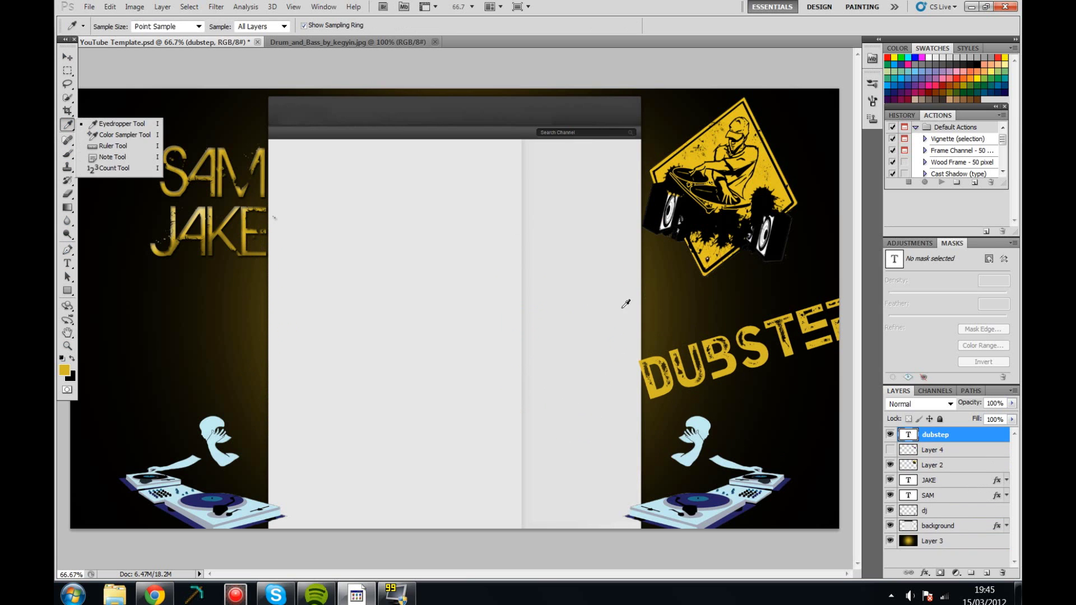
click(624, 305)
Give DUBSTEP an outer glow in yellow sampled from the artwork.
double_click(908, 434)
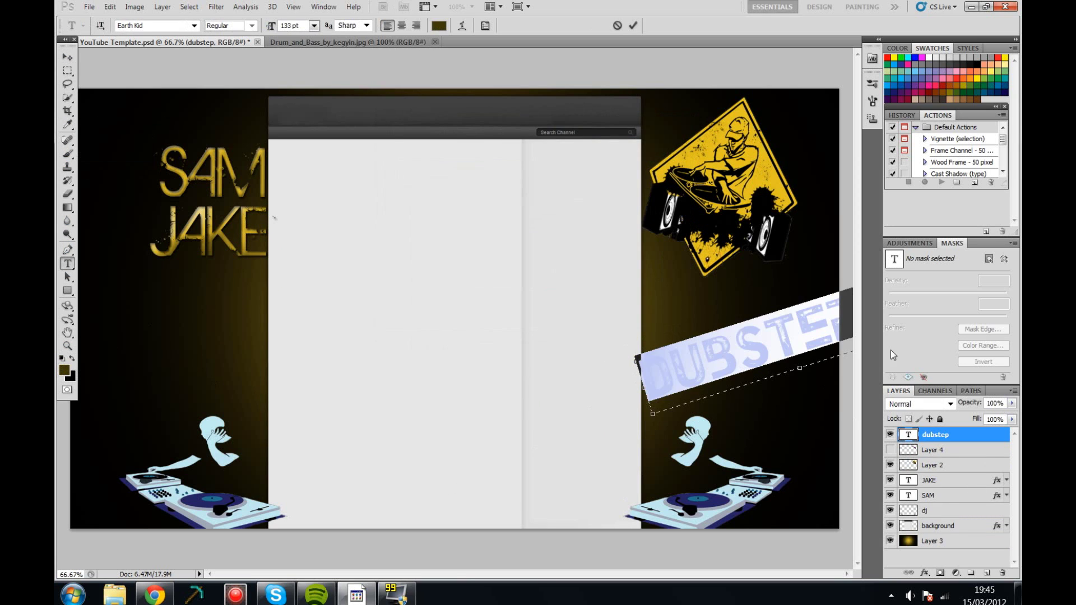
double_click(967, 442)
drag(560, 117, 285, 107)
click(247, 186)
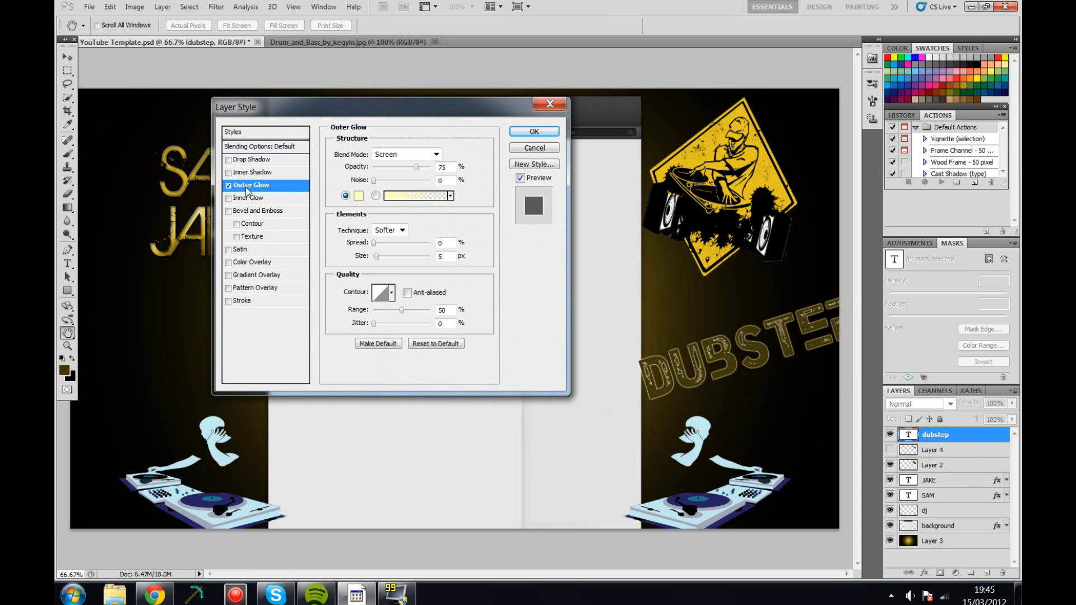
click(359, 196)
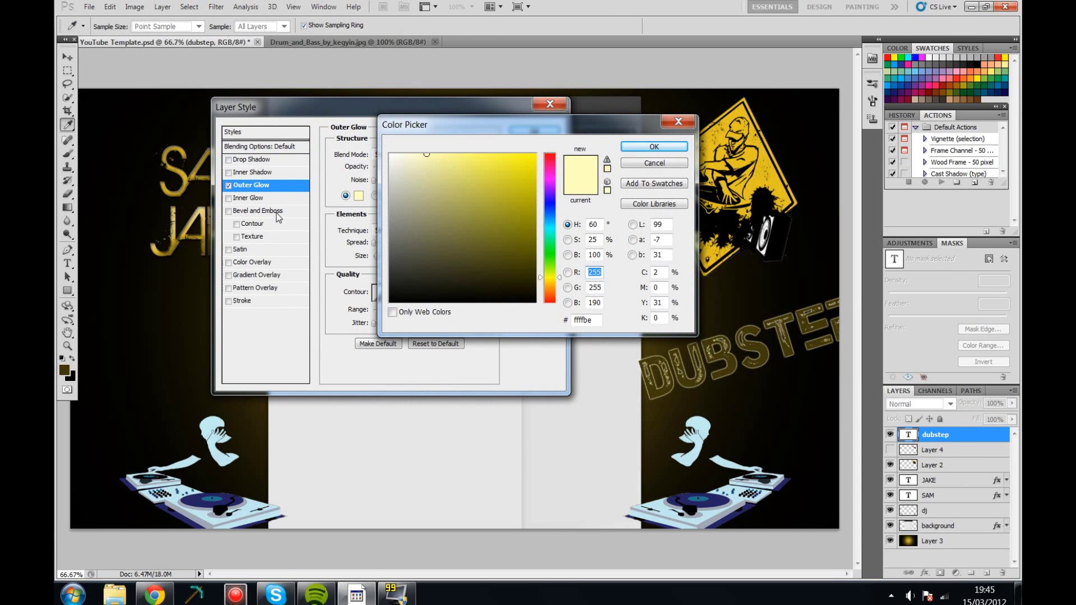
click(772, 167)
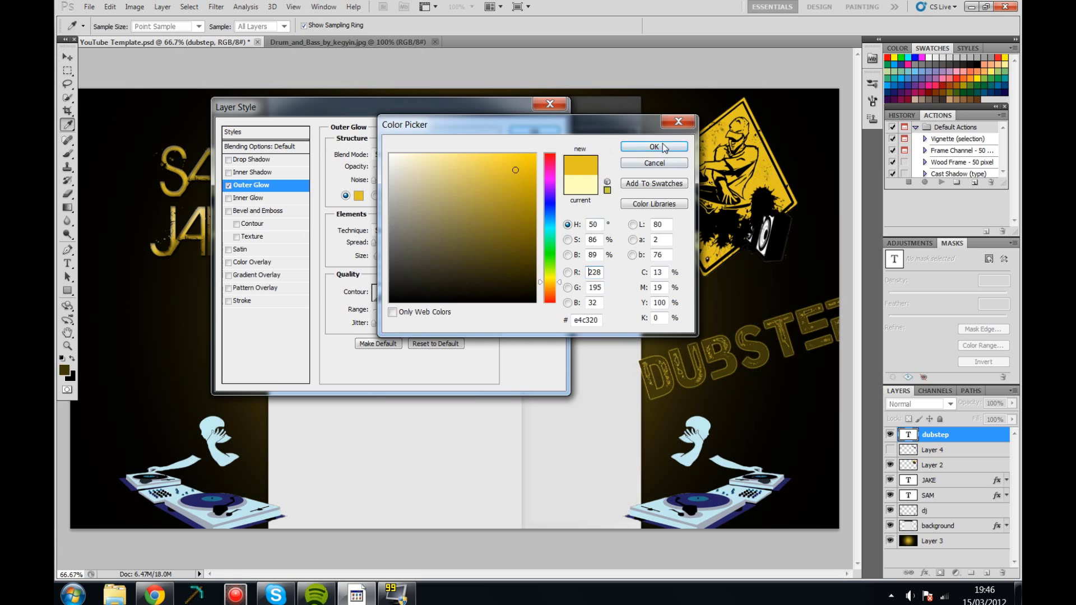
key(Return)
key(Return)
Set the DUBSTEP layer's blend mode to Darken.
double_click(974, 441)
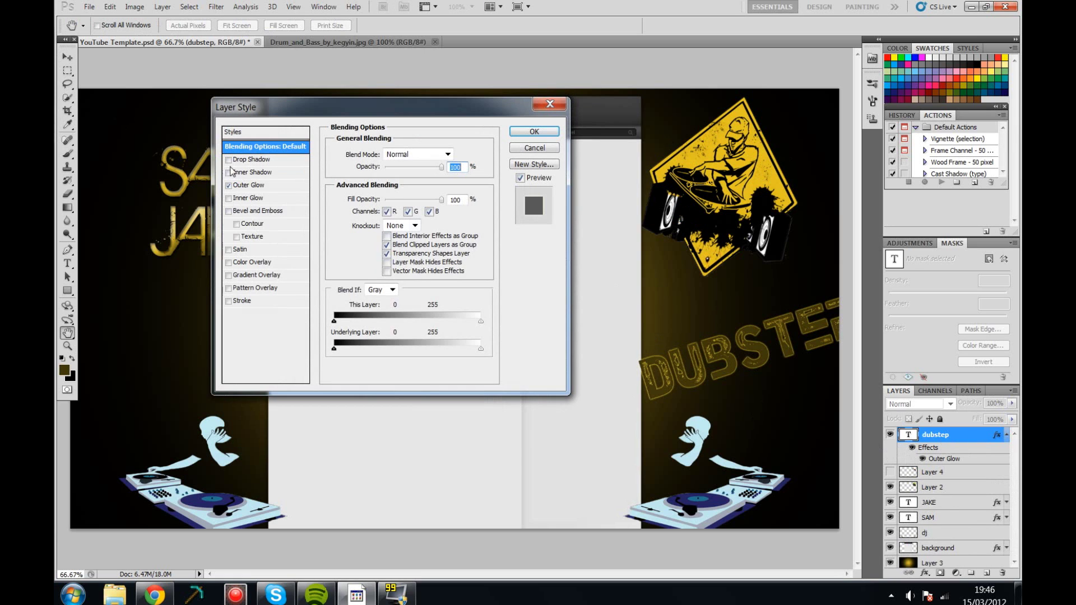
click(447, 154)
click(406, 171)
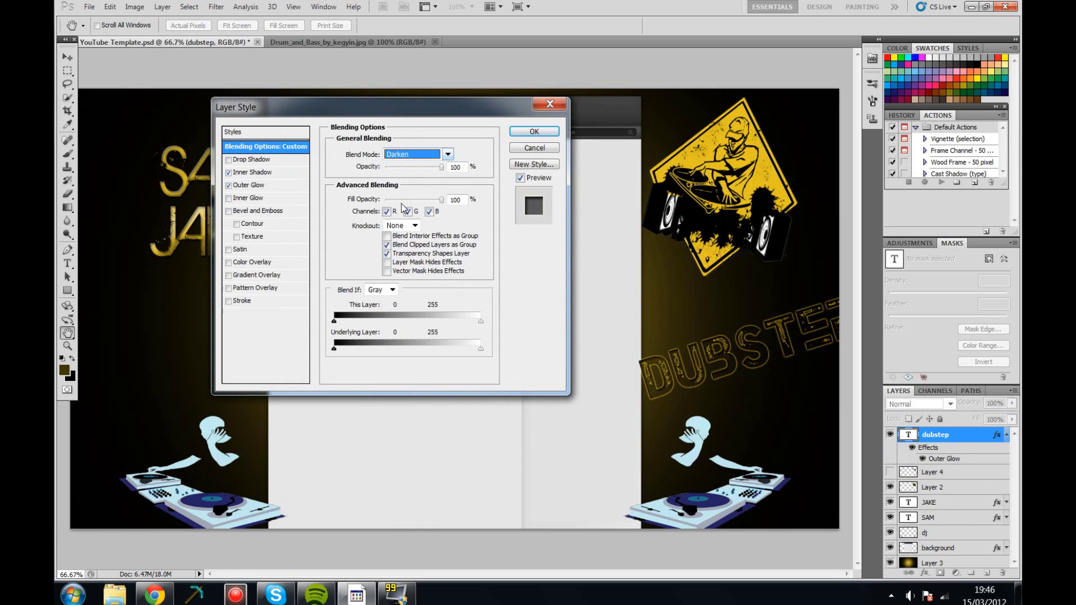
click(546, 134)
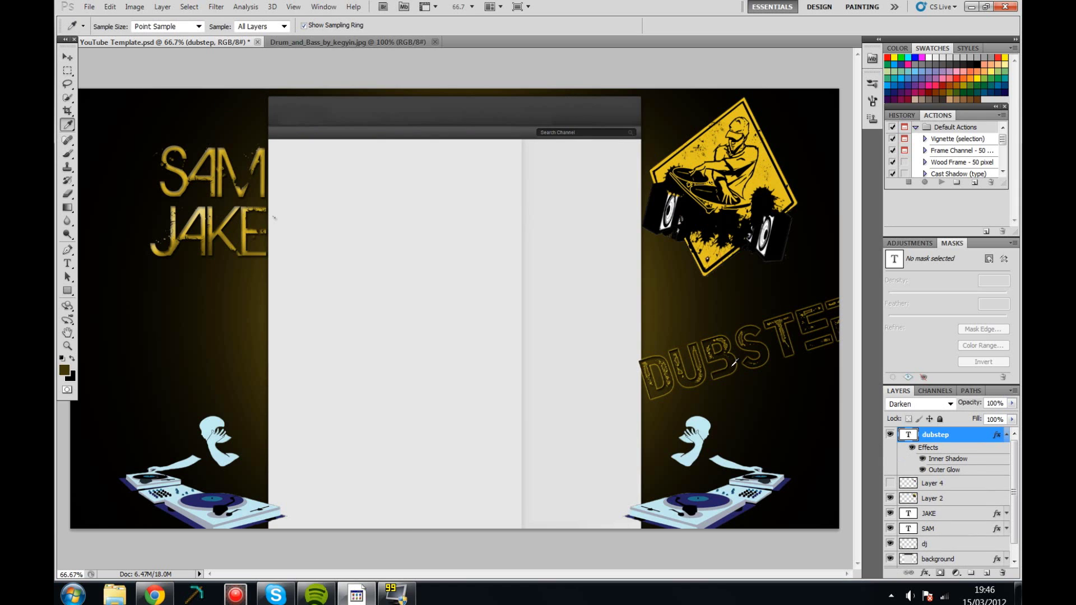
Move DUBSTEP left onto the page and re-rotate it with Free Transform.
click(1007, 434)
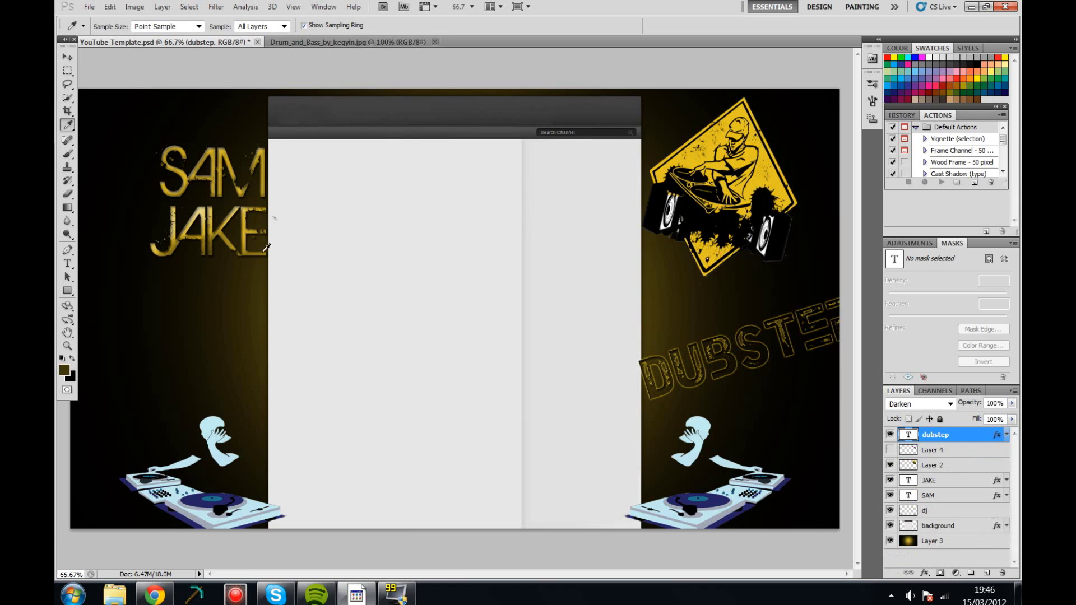
key(v)
drag(690, 371, 619, 366)
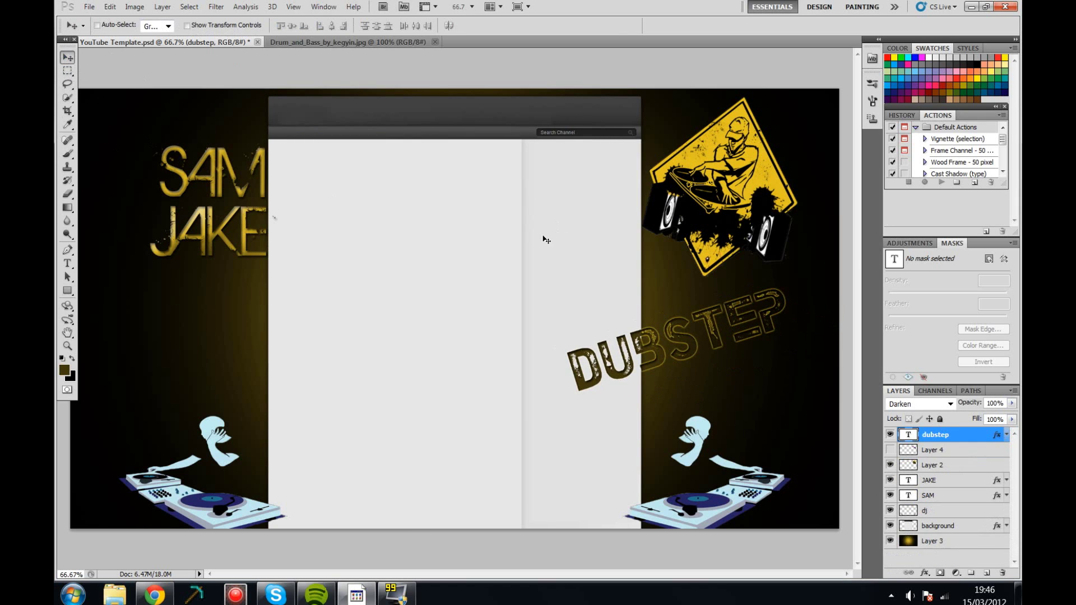
key(ctrl+t)
drag(543, 239, 373, 329)
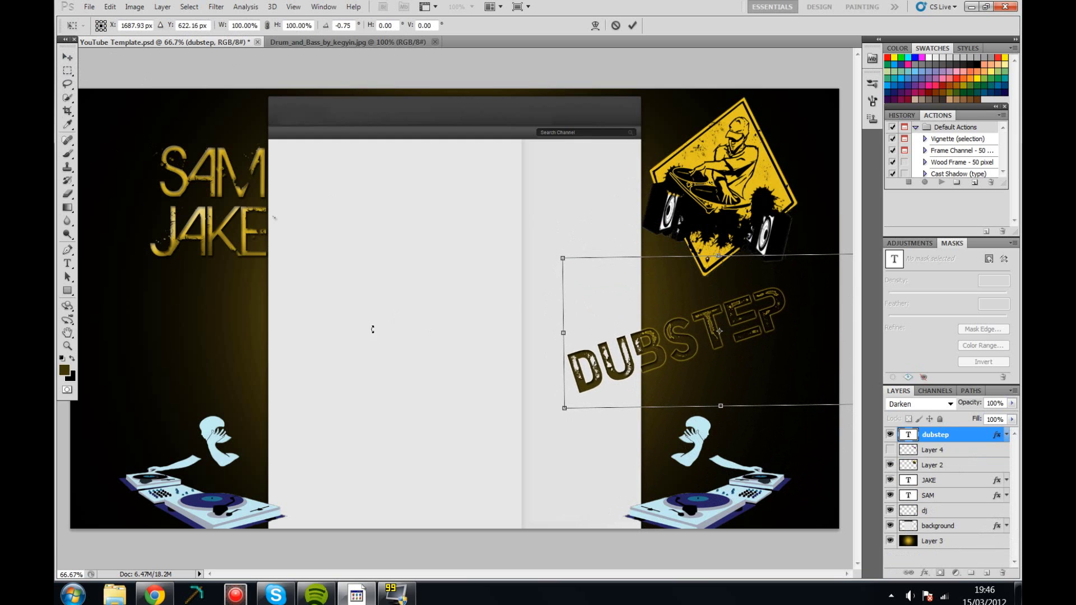
key(v)
click(488, 224)
Set the DUBSTEP text to 96 pt.
double_click(909, 434)
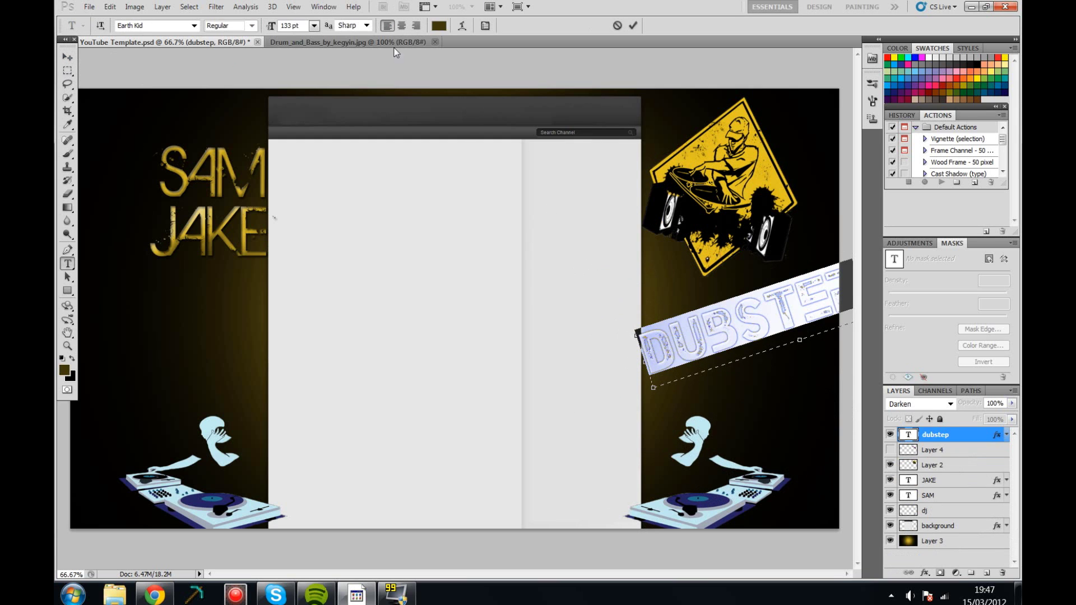
text(96)
key(Return)
click(819, 307)
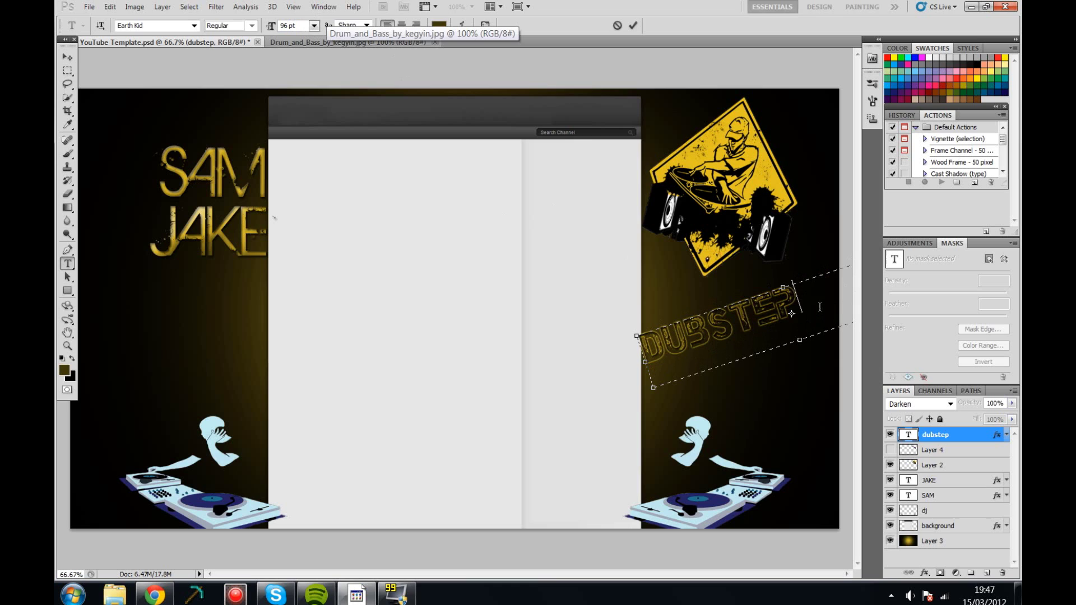
click(67, 56)
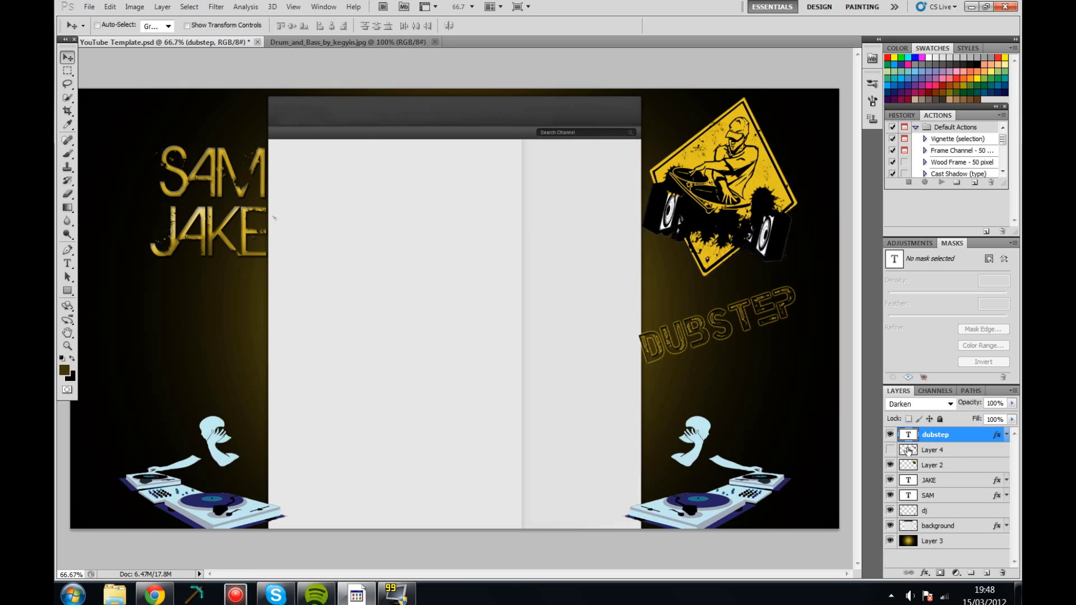
Delete the unused Layer 4.
click(931, 450)
click(1003, 573)
key(Return)
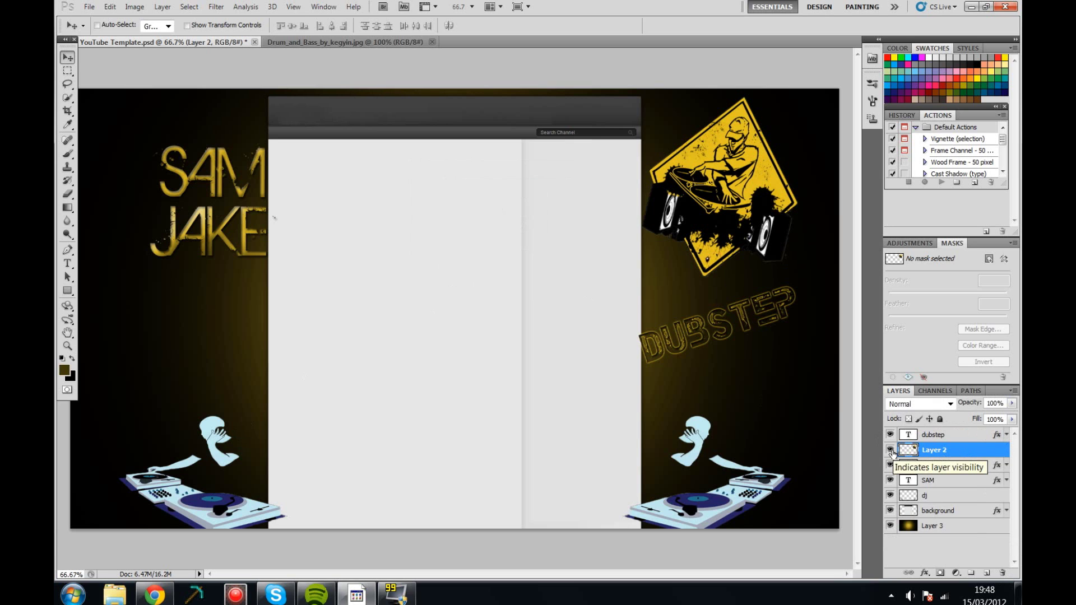
Duplicate the dubstep layer and retype the copy as DRUM AND BASS on the left.
right_click(933, 435)
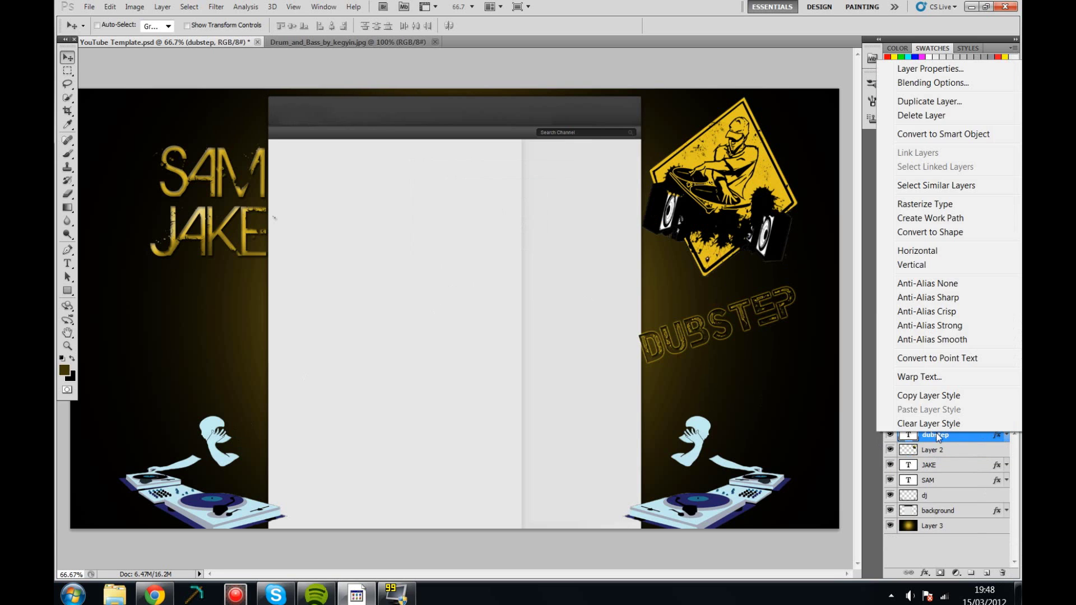
click(942, 112)
text(Dn)
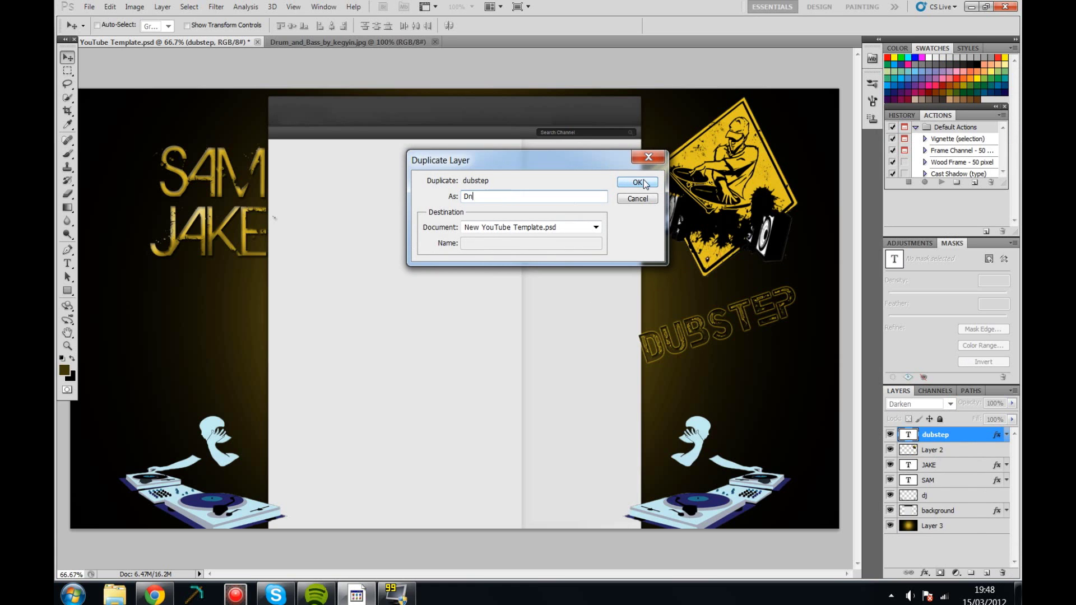
text(B)
click(637, 182)
drag(387, 313, 379, 273)
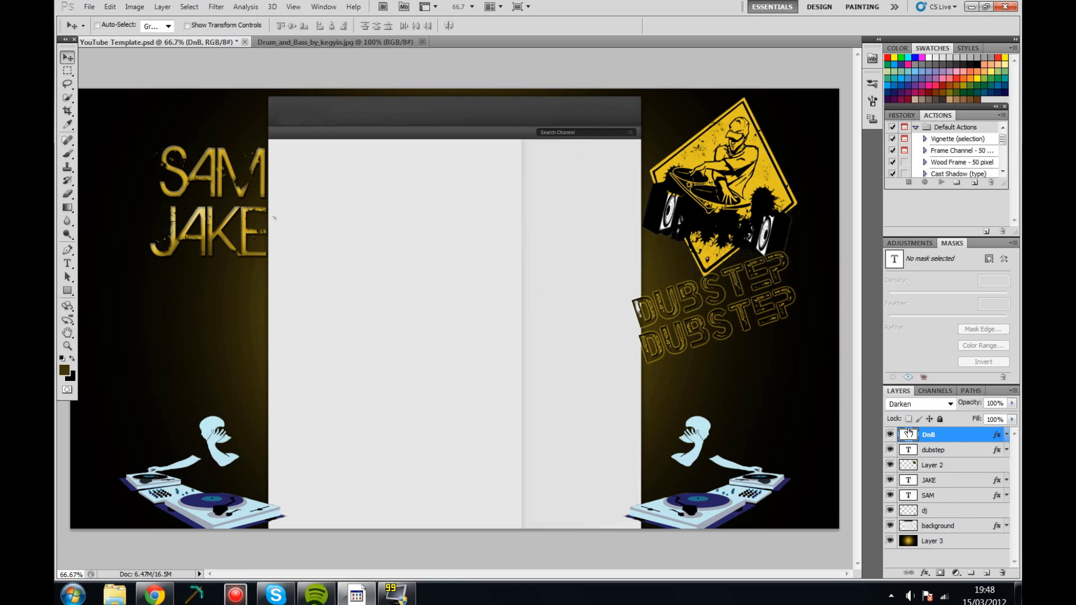
double_click(690, 297)
text(DRUM AND B)
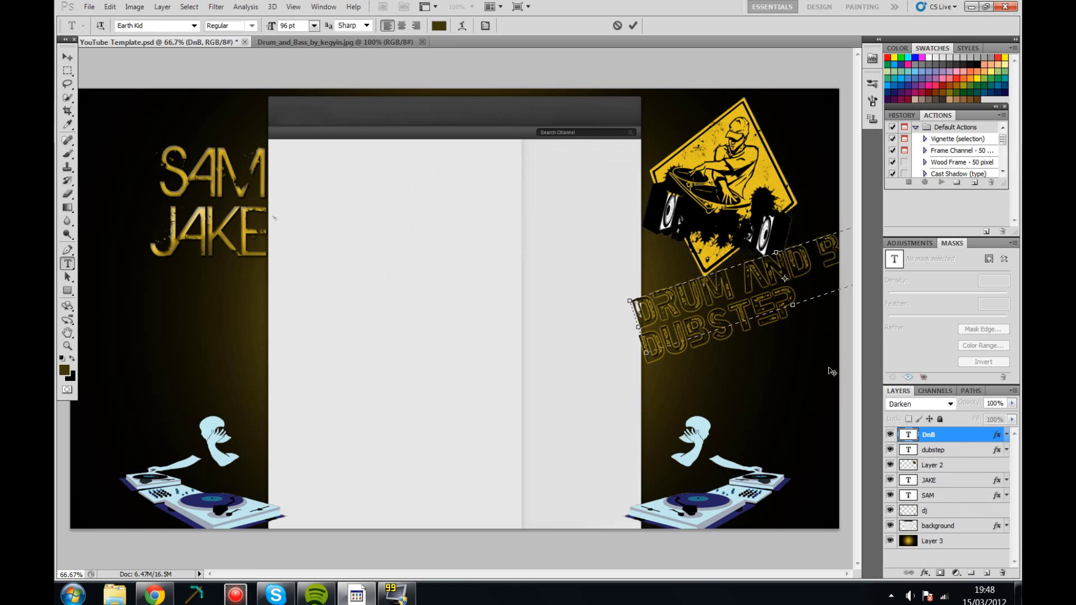
drag(742, 383, 127, 447)
text(ASSS)
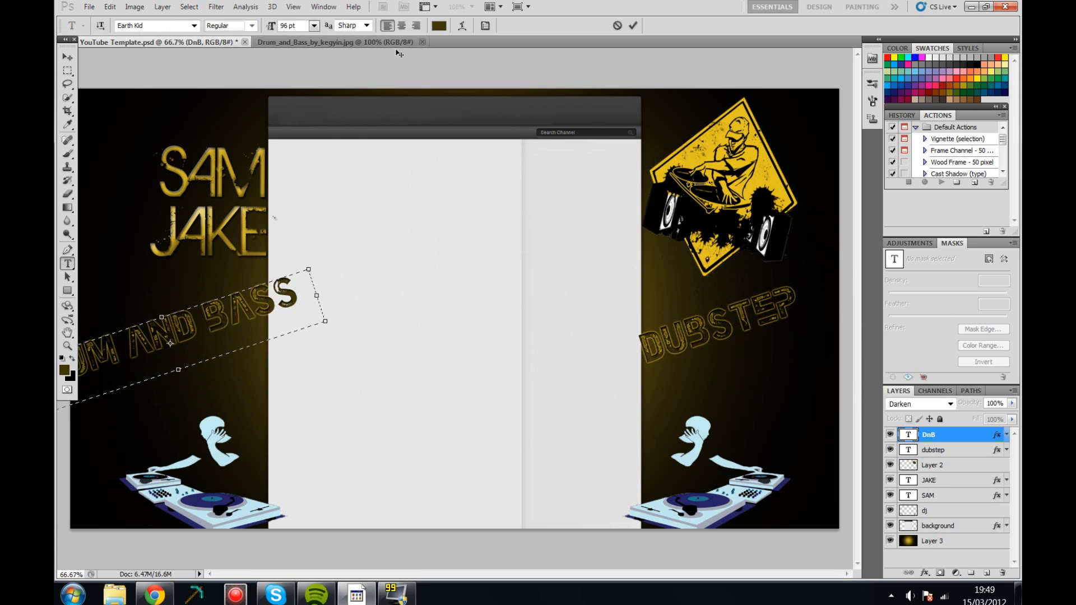
Adjust the DRUM AND BASS text size and reposition it.
key(ctrl+a)
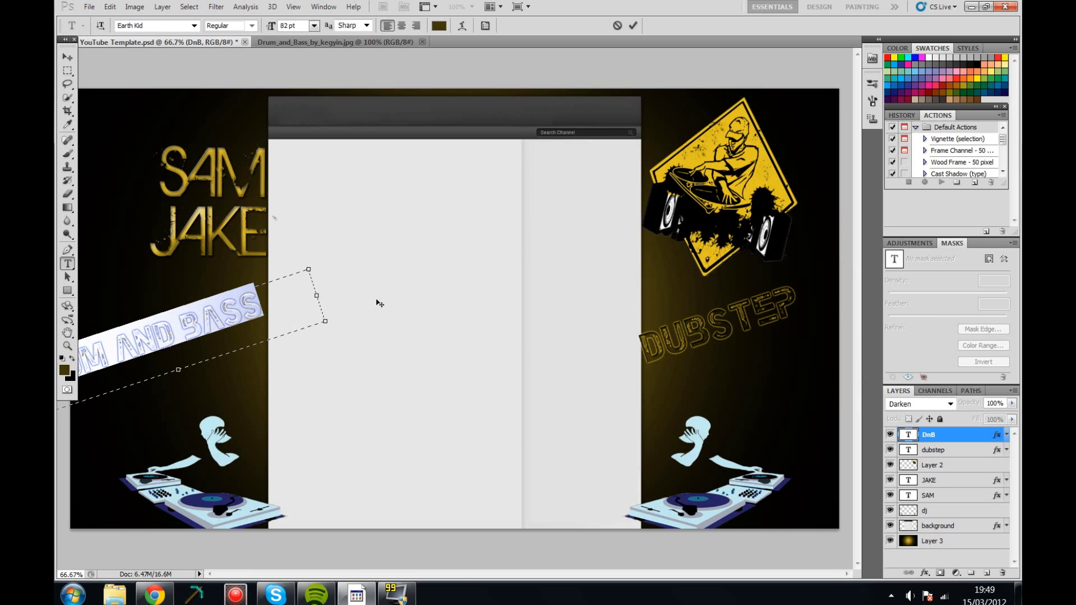
key(ctrl+shift+comma)
key(ctrl+shift+comma)
key(ctrl+shift+comma)
key(ctrl+shift+period)
key(ctrl+shift+period)
key(ctrl+shift+period)
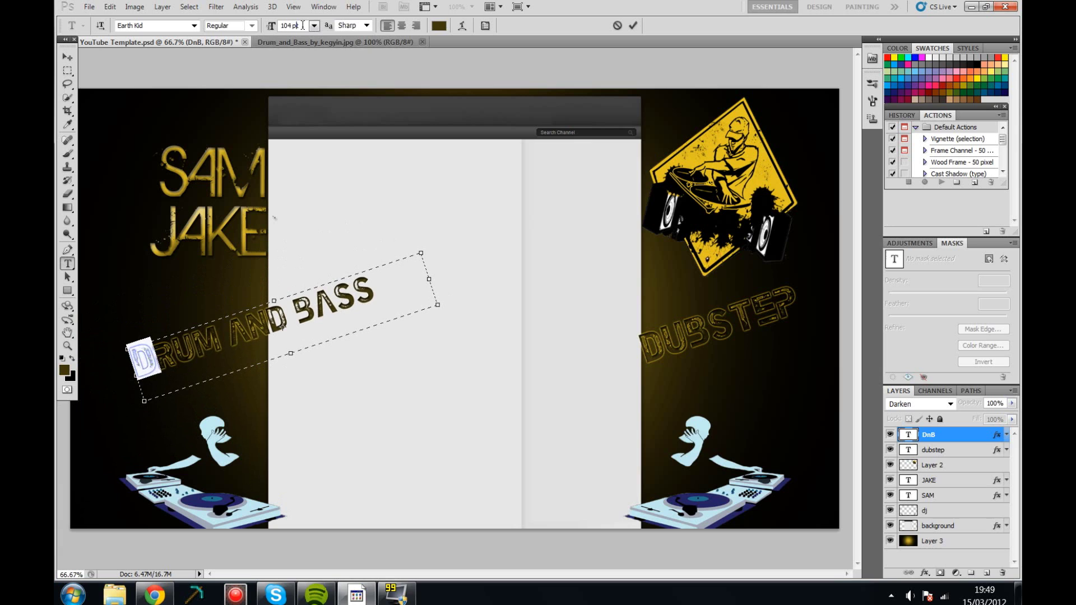
drag(349, 287, 457, 360)
drag(293, 316, 324, 295)
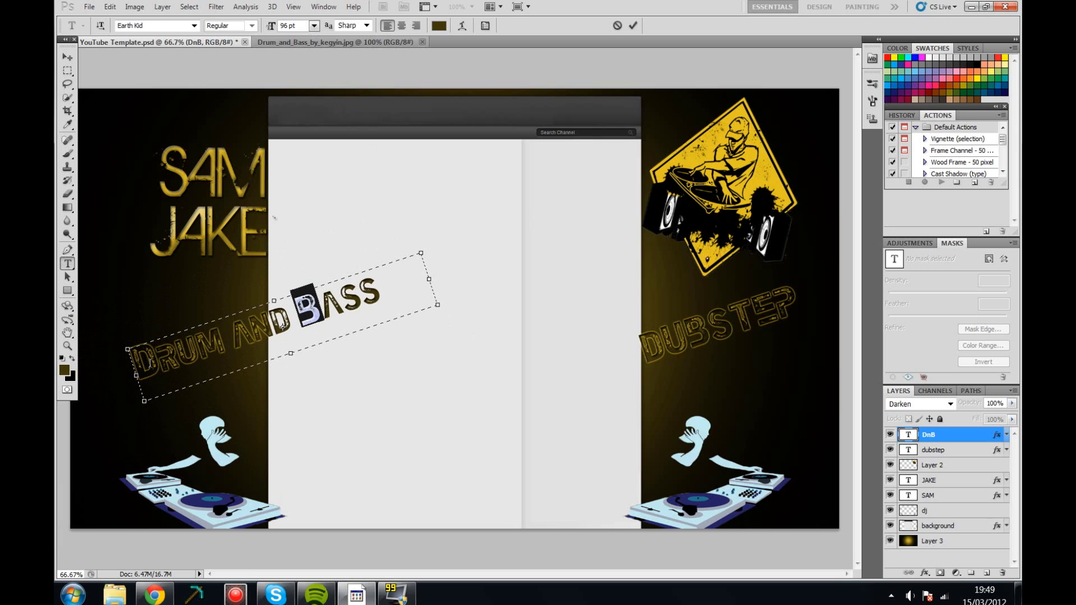
key(Home)
key(shift+Right)
drag(389, 241, 323, 311)
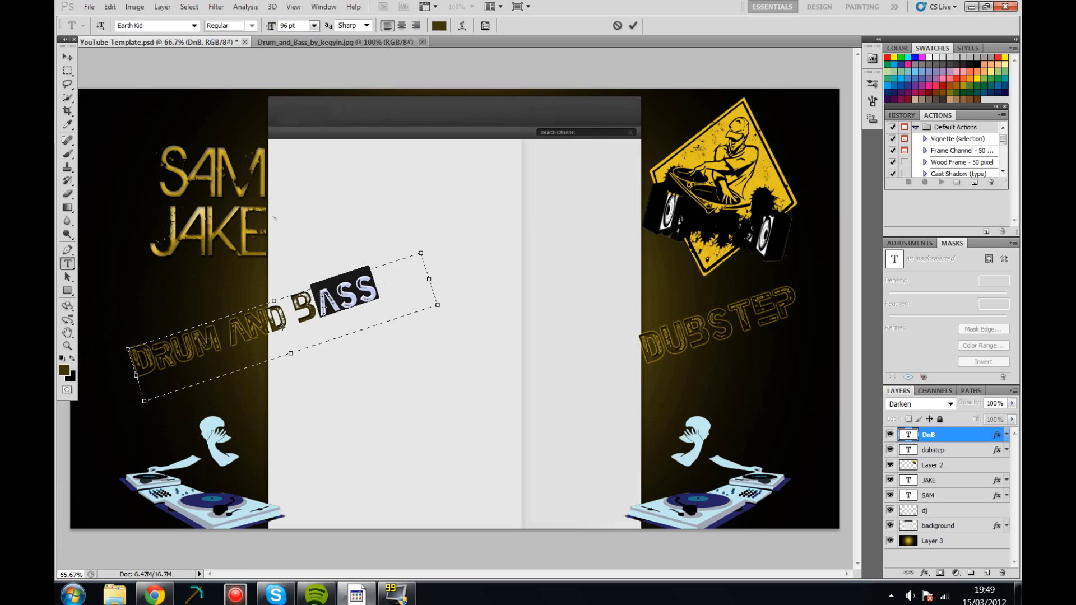
Make DRUM AND BASS 72 pt with a 96 pt B, rotated steeply up the left.
mouse_move(460, 311)
mouse_down()
mouse_move(461, 331)
mouse_move(368, 343)
mouse_up()
key(ctrl+a)
click(315, 25)
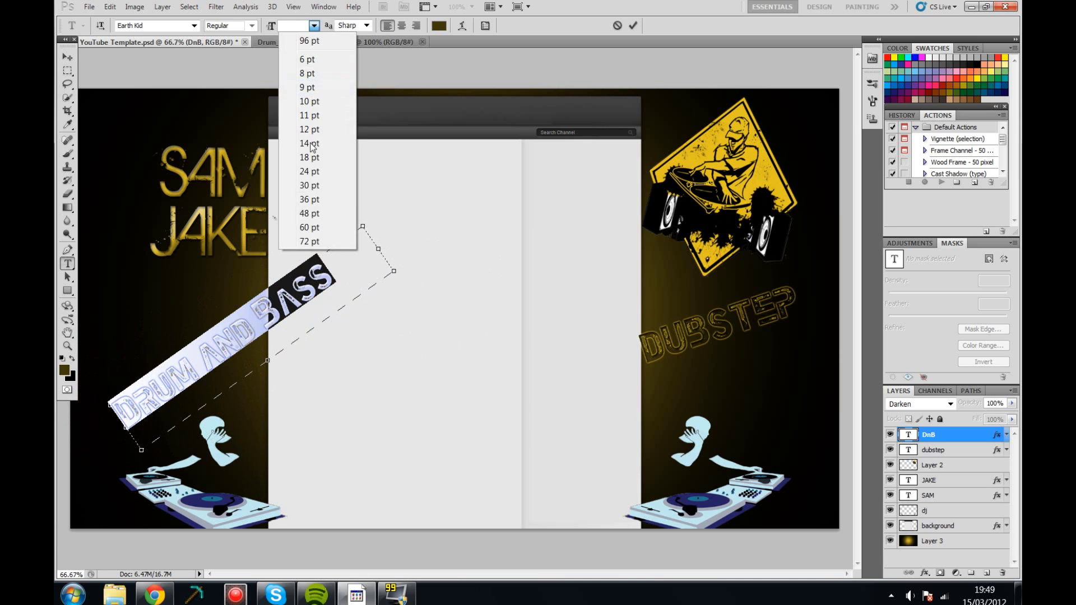
click(297, 241)
drag(261, 311, 238, 329)
key(ctrl+shift+period)
key(ctrl+shift+period)
key(ctrl+shift+period)
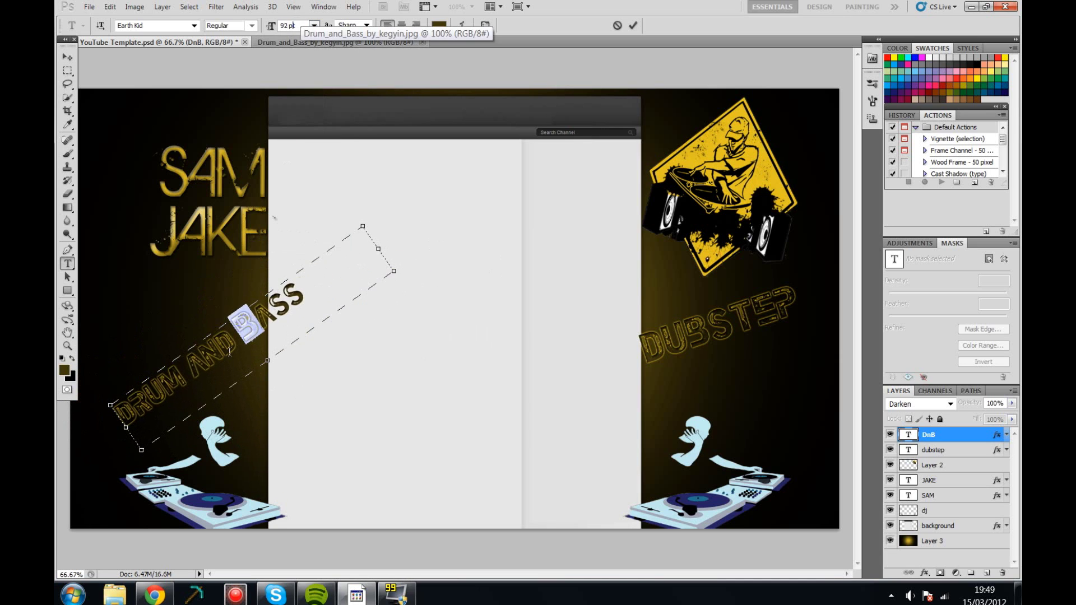
click(139, 422)
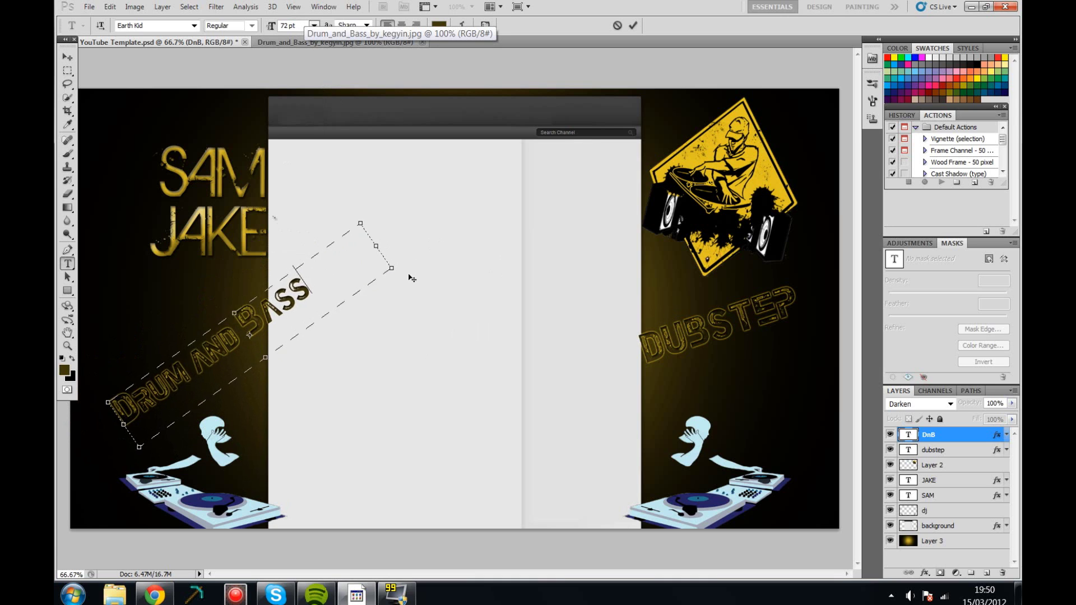
mouse_move(408, 276)
mouse_down()
mouse_move(377, 270)
mouse_move(385, 300)
mouse_move(372, 368)
mouse_move(432, 377)
mouse_move(413, 381)
mouse_up()
drag(359, 288, 336, 247)
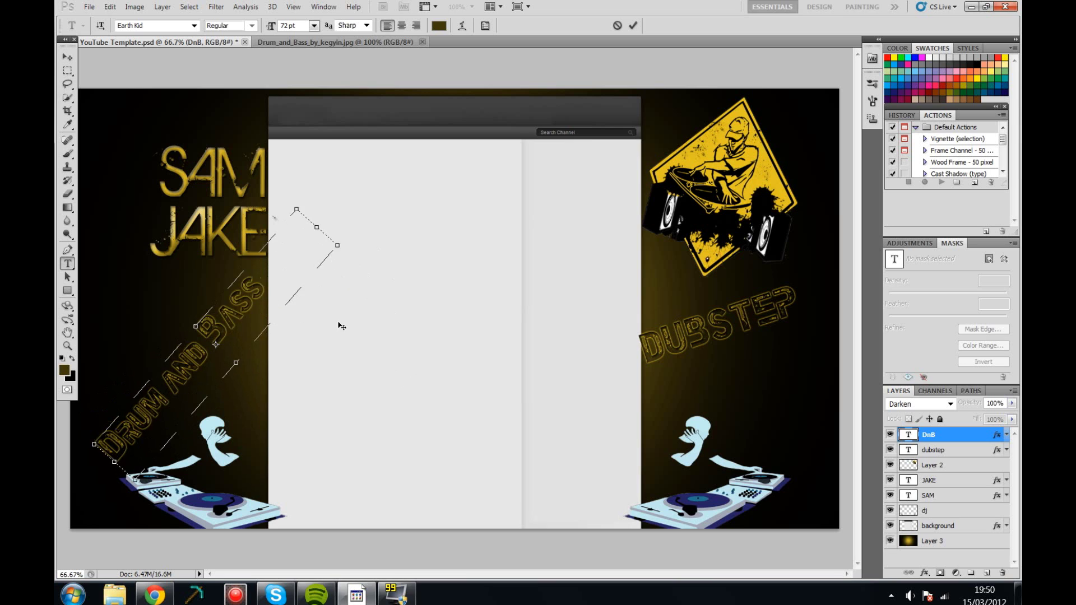
key(ctrl+Return)
Shift DUBSTEP down and rotate it steeply clockwise down the right side.
key(v)
drag(793, 321, 799, 338)
key(ctrl+t)
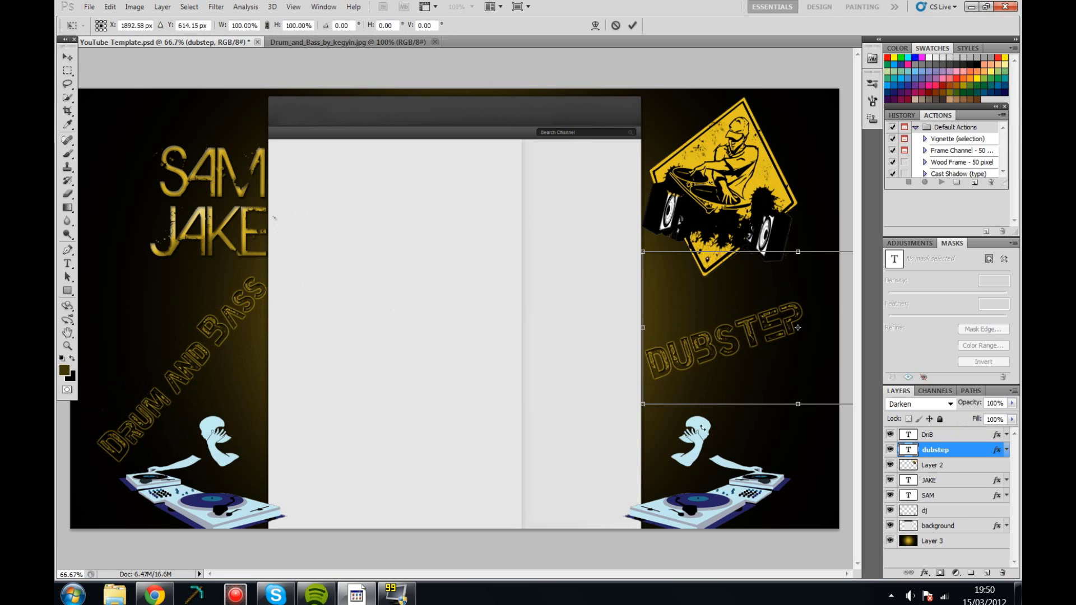
drag(807, 387, 646, 397)
click(67, 57)
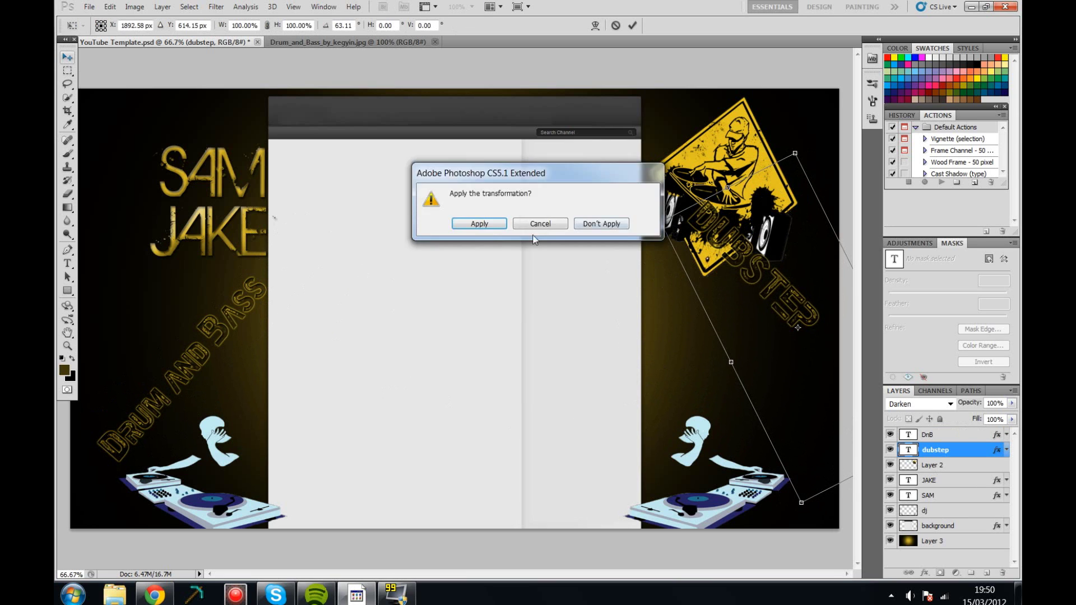
key(Return)
Check the channel page in Chrome and copy its address.
key(alt+Tab)
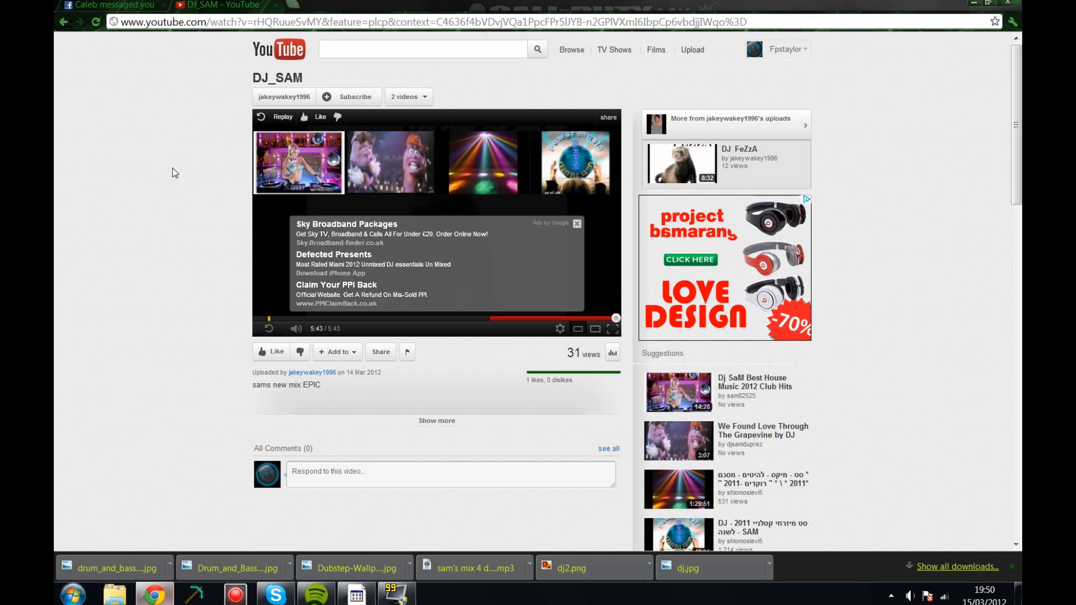
click(301, 377)
click(121, 22)
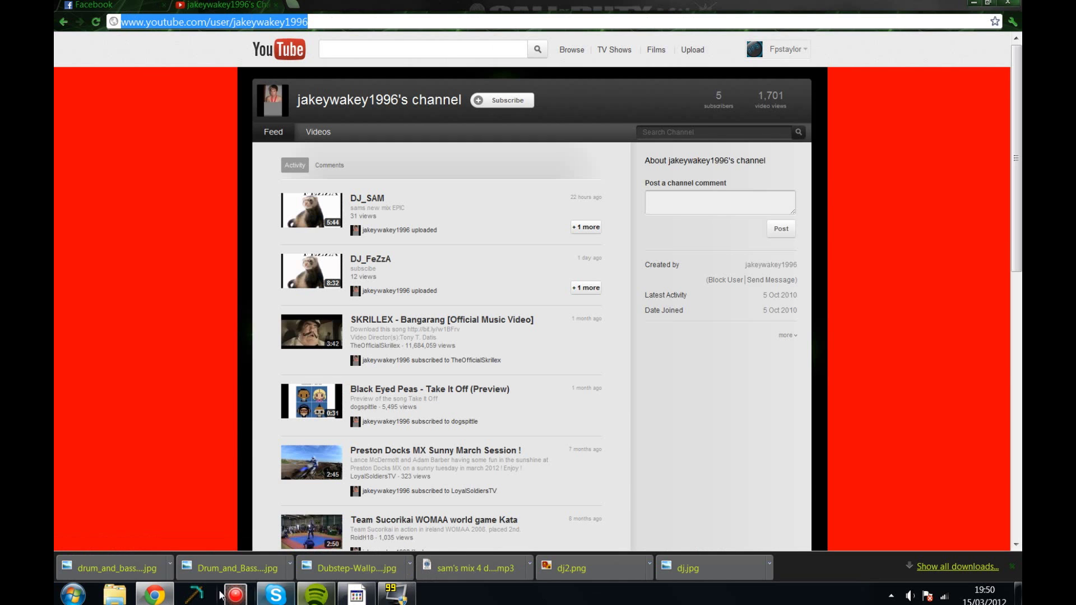
key(alt+Tab)
Rename Layer 2 to logo.
click(891, 542)
click(891, 542)
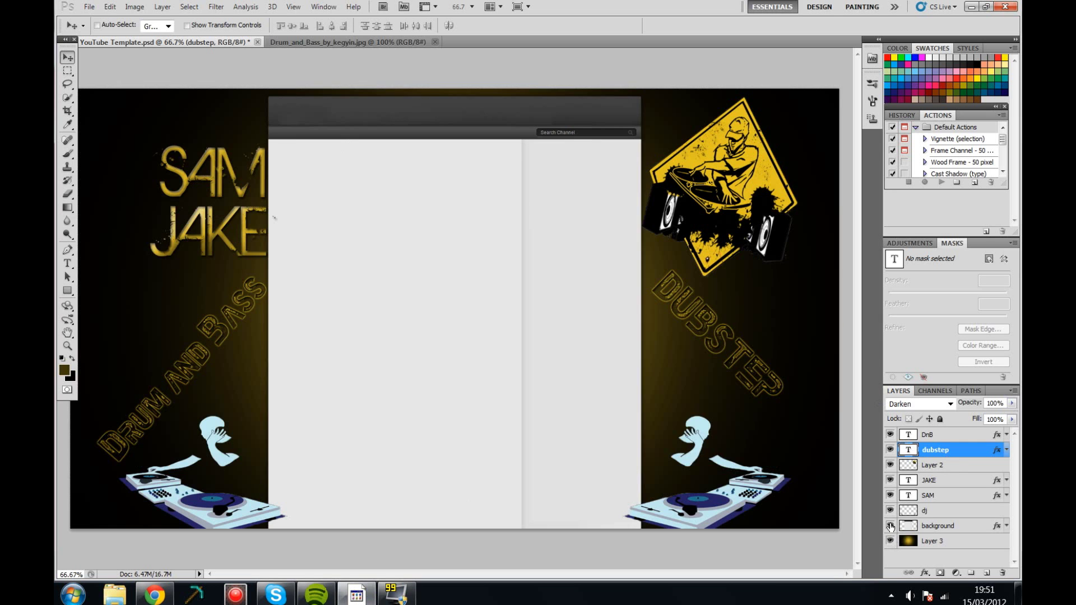
right_click(925, 465)
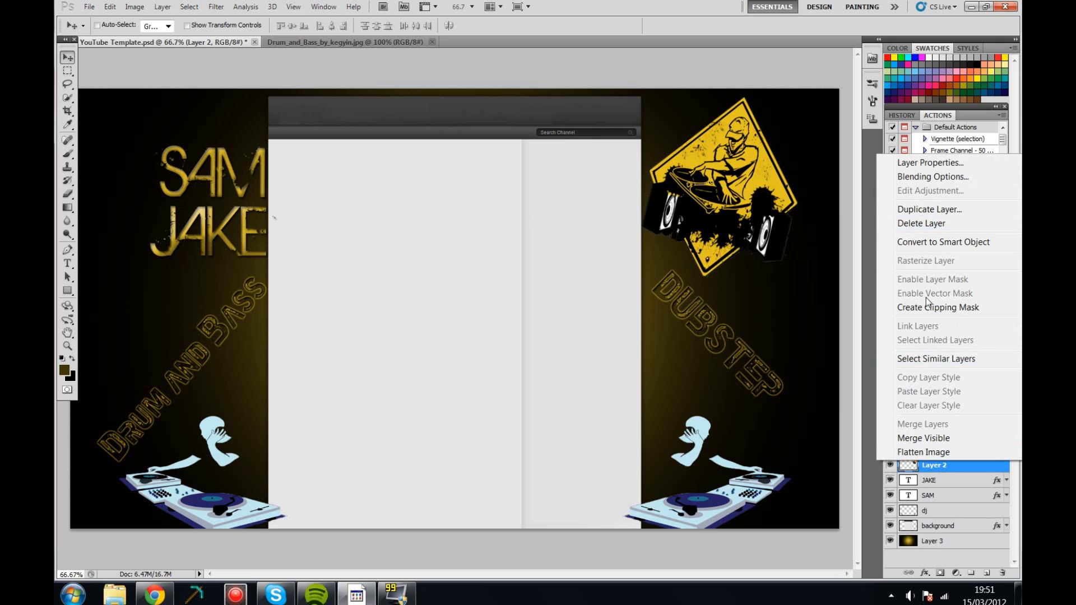
double_click(934, 466)
text(logo)
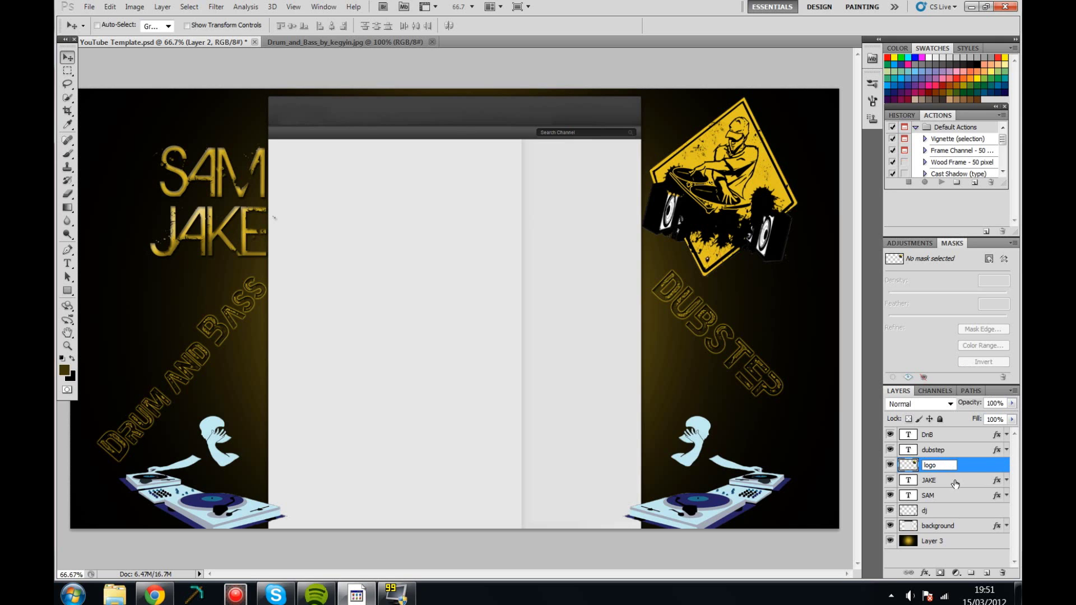
key(Return)
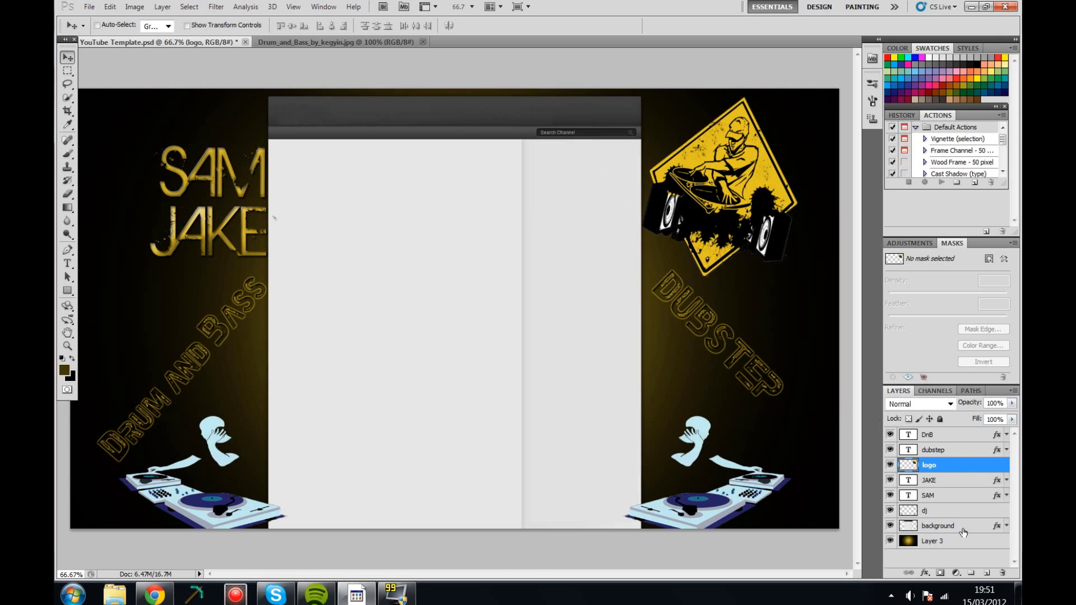
Paste the channel URL as 24 pt text across the header bar.
click(68, 263)
drag(277, 120, 492, 109)
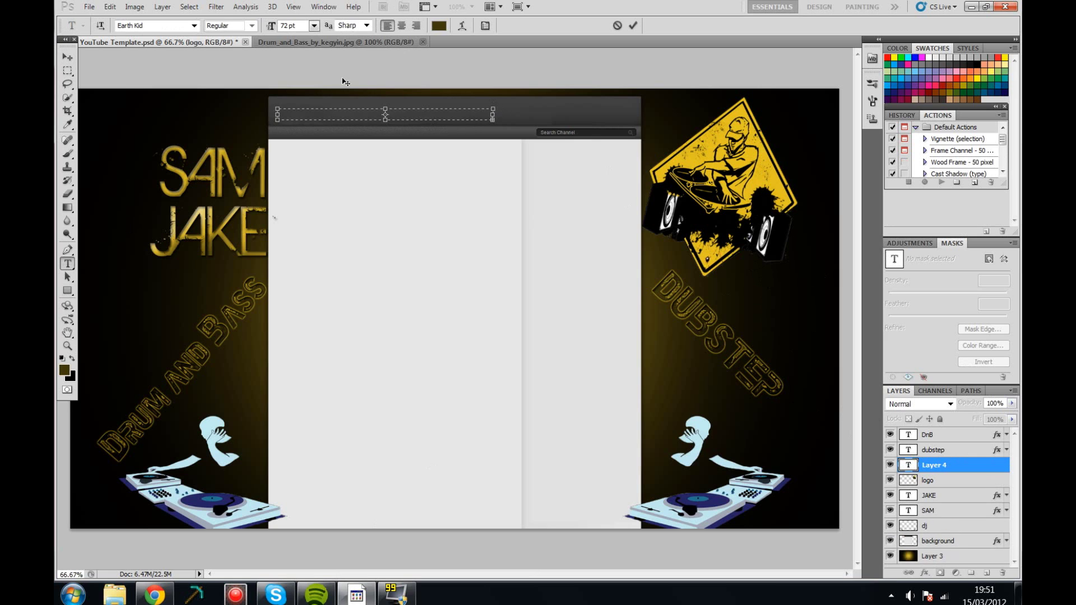
click(314, 26)
click(308, 159)
text(http://www.youtube.com/user/jakeywakey1996)
key(ctrl+a)
Colour the URL light blue from the DJ figure and remove its HTTP prefix.
click(68, 125)
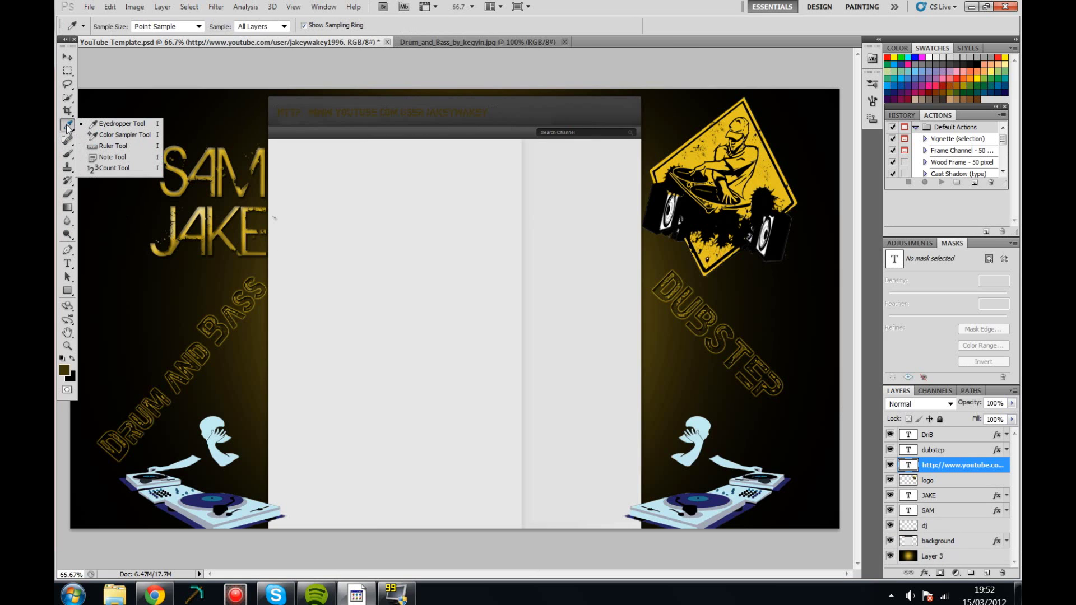
click(110, 124)
click(207, 422)
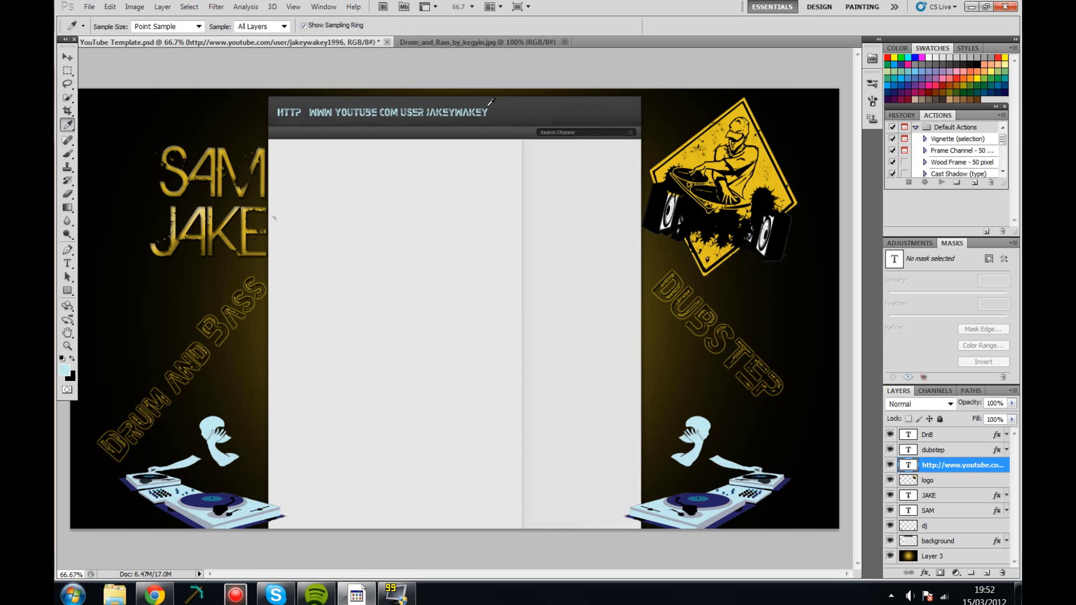
key(t)
click(471, 123)
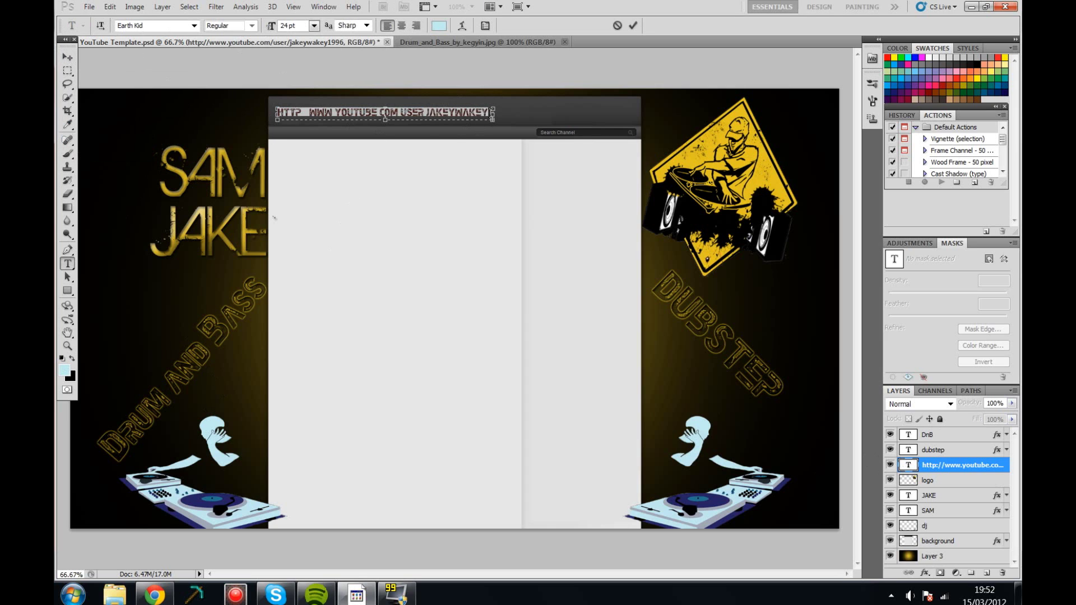
key(Delete)
key(Delete)
key(Delete)
click(67, 57)
drag(437, 141, 428, 149)
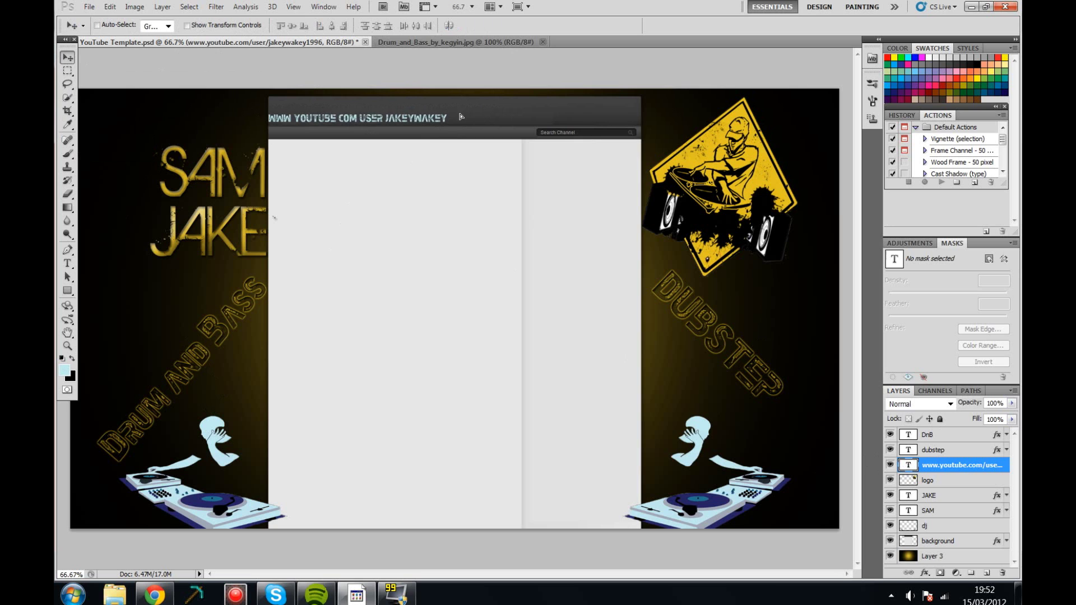
Rename the URL text layer to link 1.
right_click(953, 465)
double_click(953, 465)
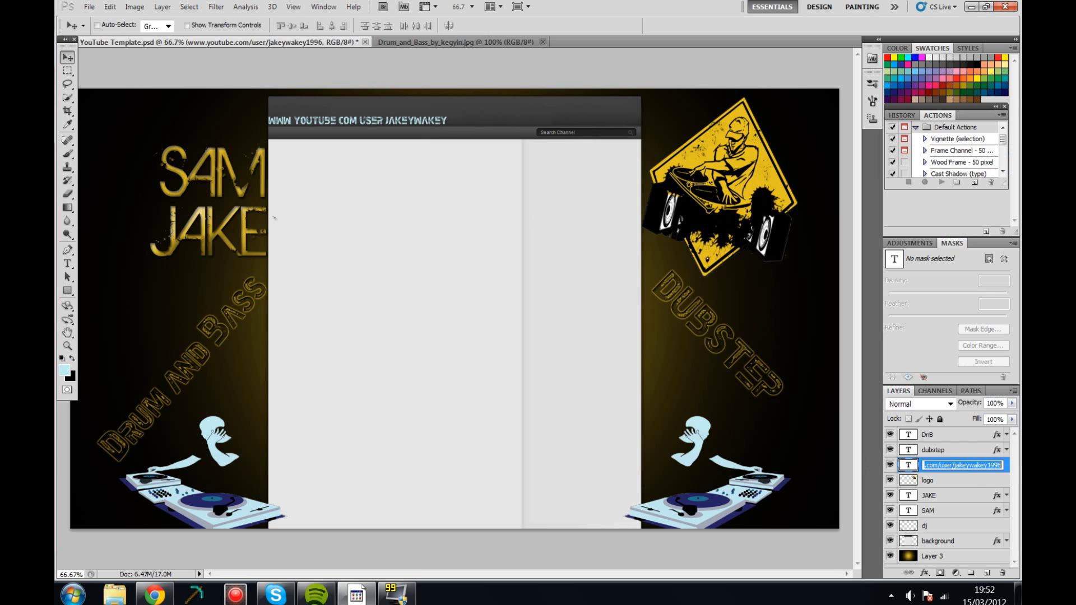
text(link 1)
right_click(944, 466)
Duplicate link 1 as a new layer named link 2.
click(930, 133)
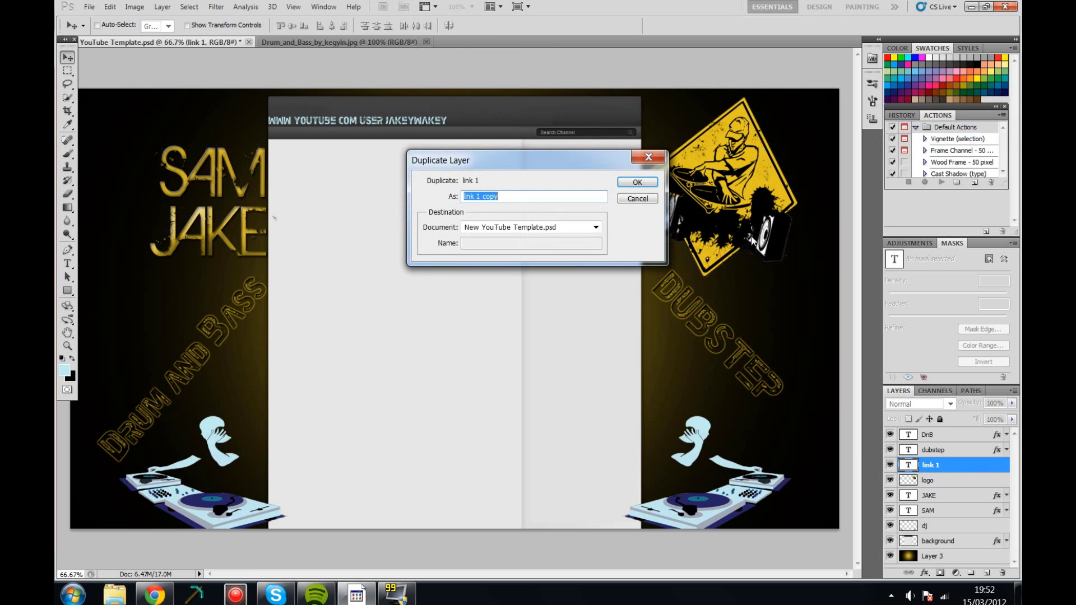
text(2)
key(Return)
drag(493, 147, 492, 145)
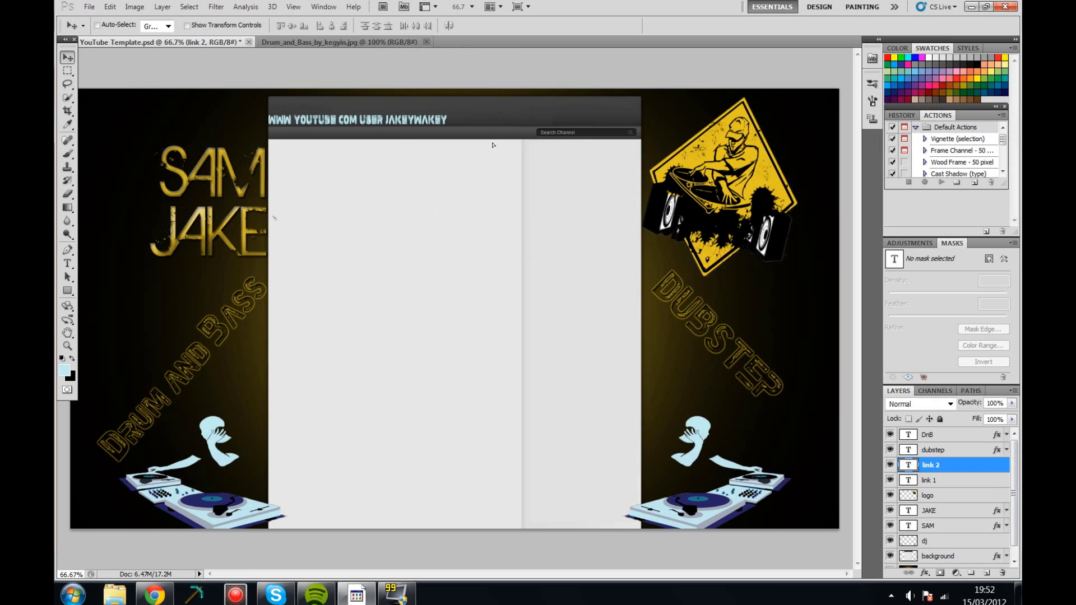
Set the link 2 text colour to black.
click(62, 370)
key(Escape)
double_click(909, 465)
click(62, 370)
key(Escape)
key(Escape)
Stack link 1 above link 2 and nudge link 2 into line with it.
key(v)
drag(931, 481, 937, 465)
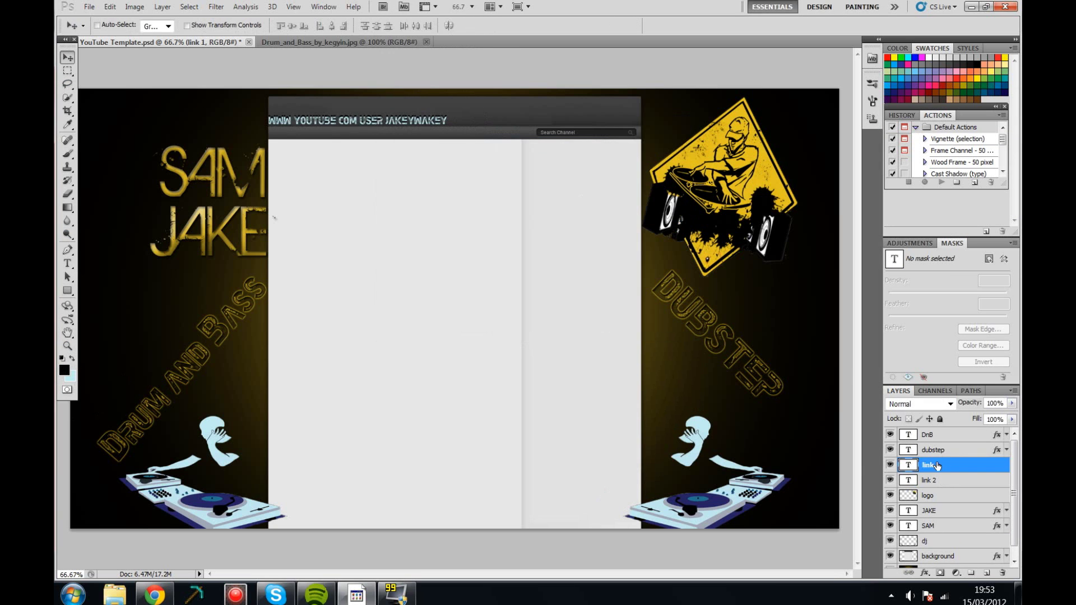
key(alt+bracketleft)
key(Right)
key(Right)
key(Right)
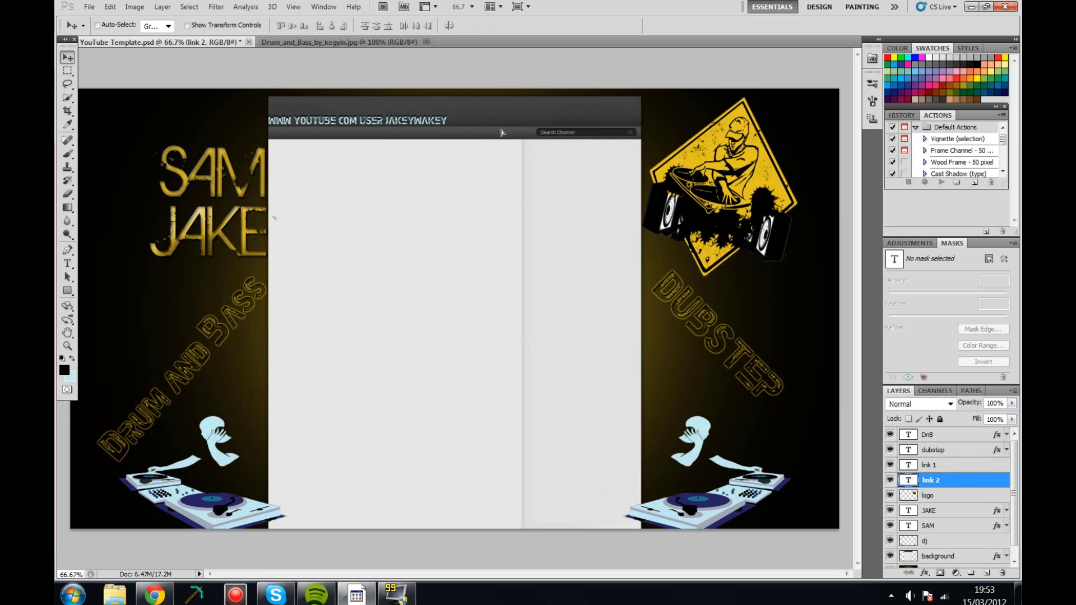
key(Right)
key(Left)
key(Left)
key(Left)
key(Left)
key(Left)
key(Left)
click(323, 6)
Zoom in on the header and set the link 2 text to 25 pt.
click(314, 111)
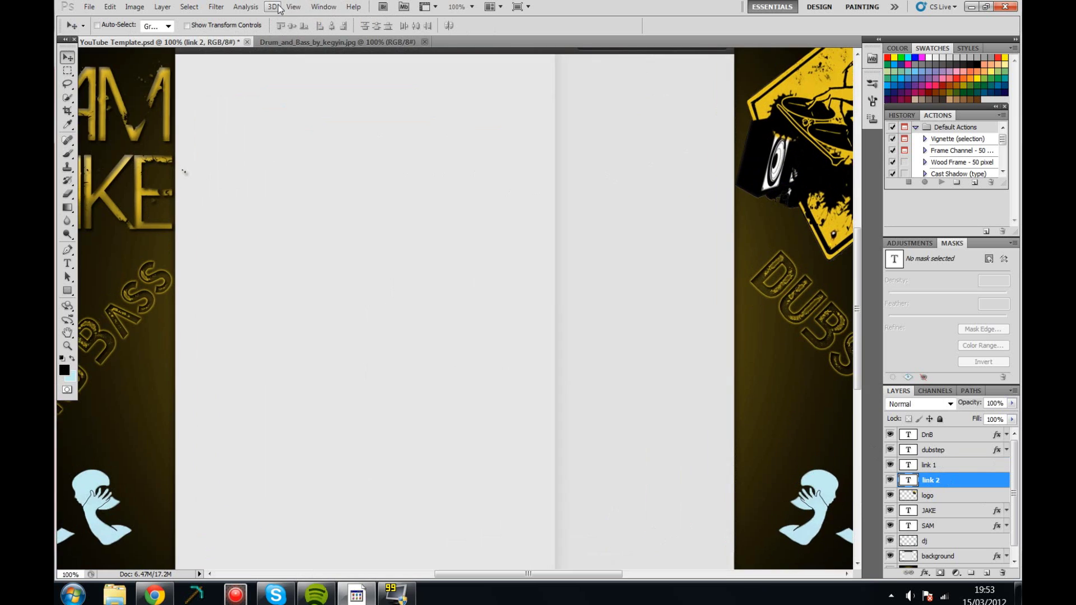
key(ctrl+plus)
key(ctrl+minus)
key(ctrl+minus)
key(ctrl+plus)
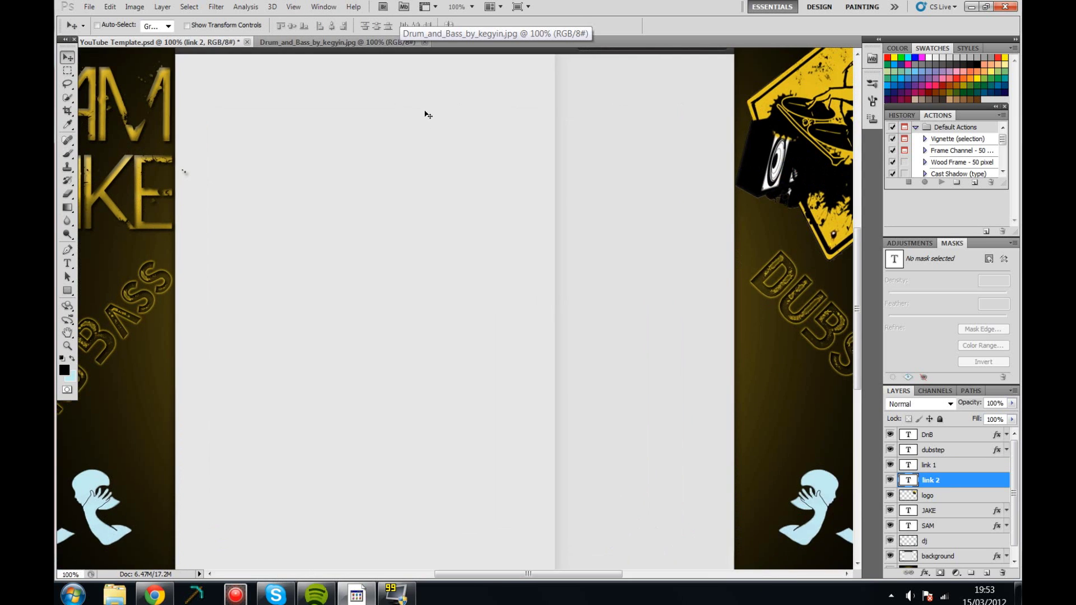
scroll(448, 140, up, 2)
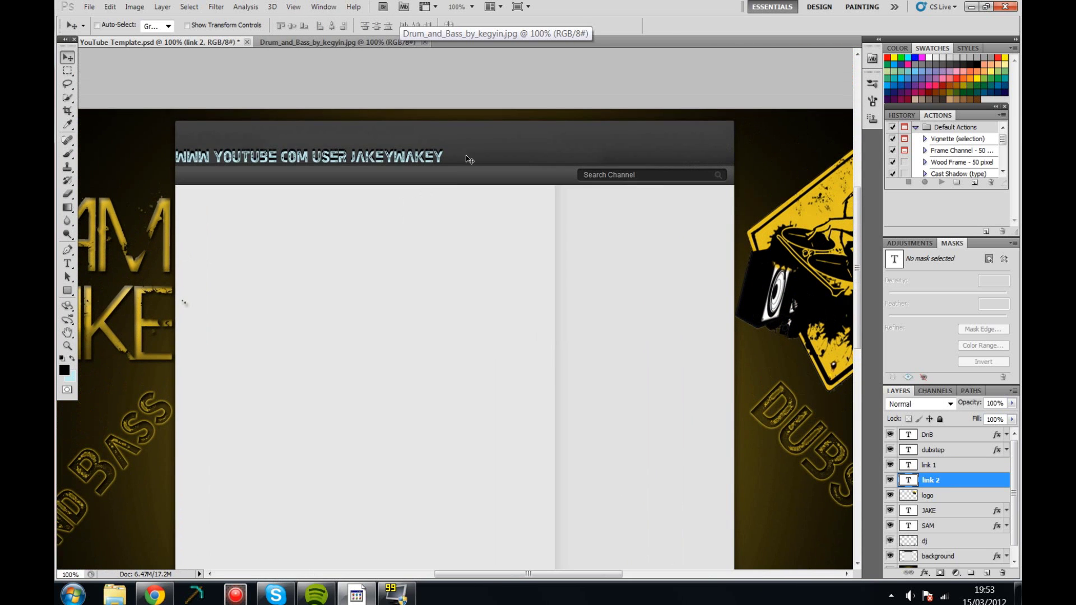
double_click(437, 158)
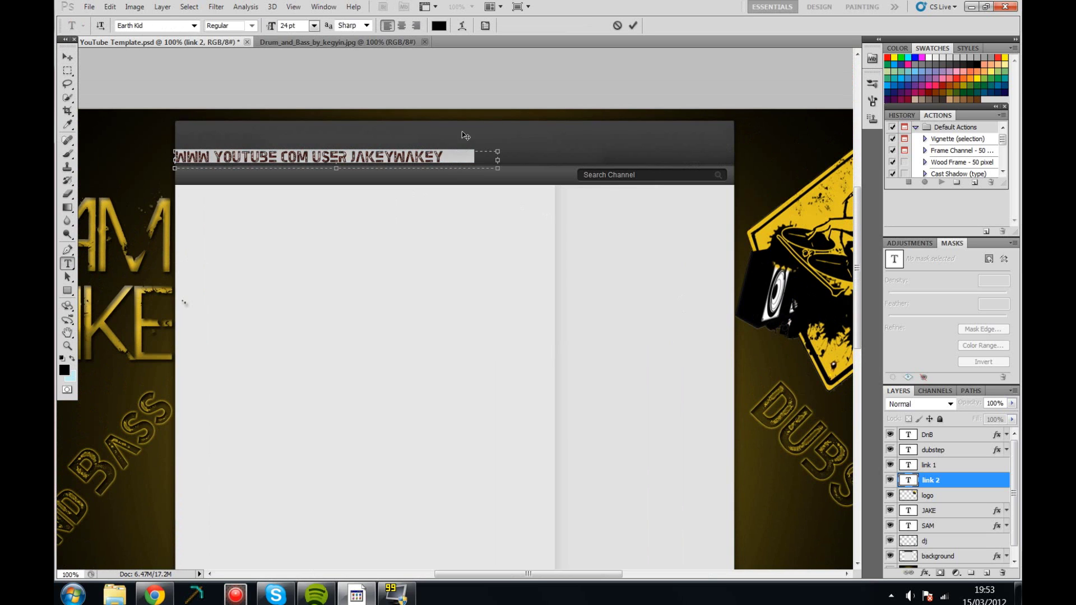
double_click(300, 25)
text(25)
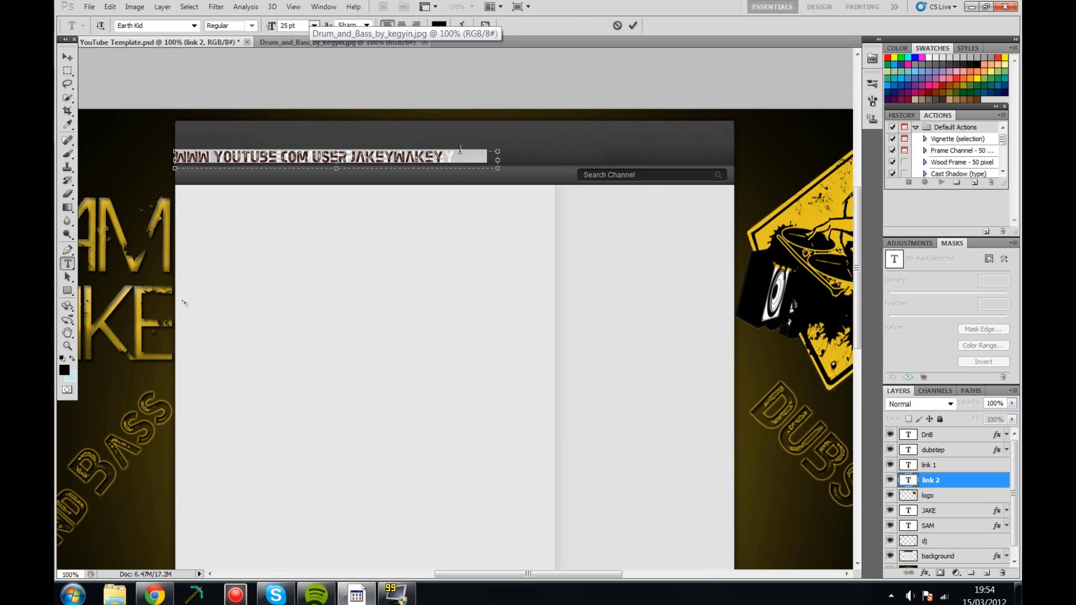
key(Return)
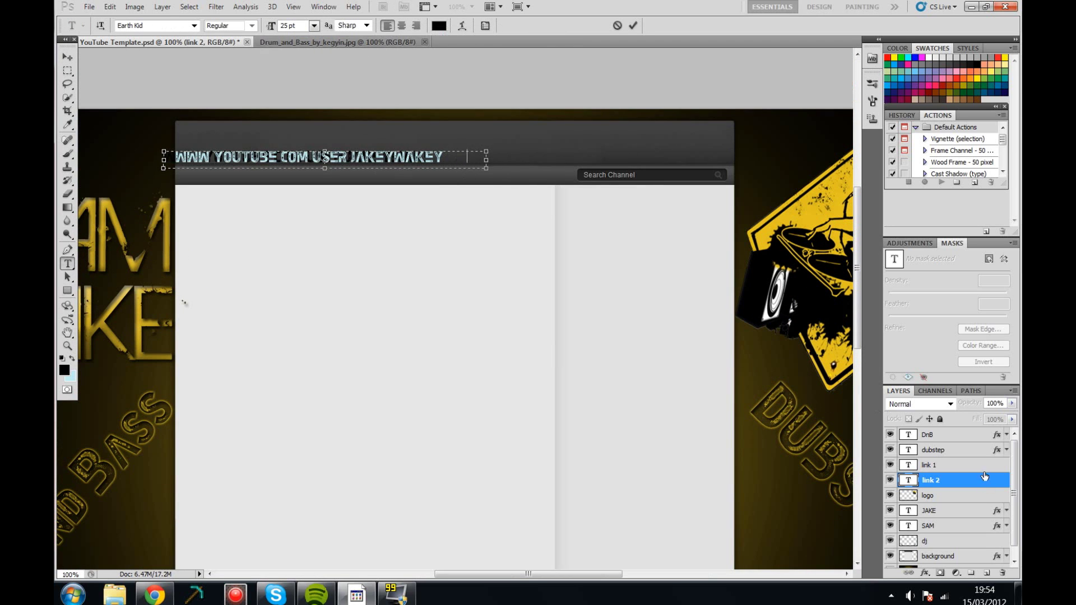
Add Bevel and Emboss and Drop Shadow effects to link 2.
double_click(975, 480)
click(229, 212)
drag(301, 108, 563, 122)
click(522, 175)
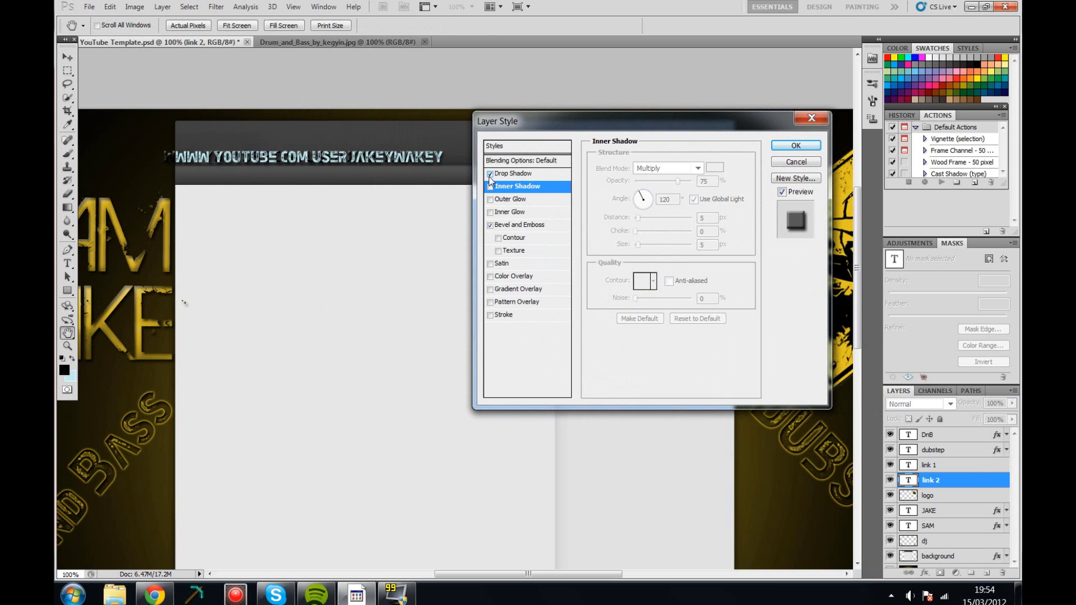
key(Return)
key(ctrl+minus)
key(ctrl+minus)
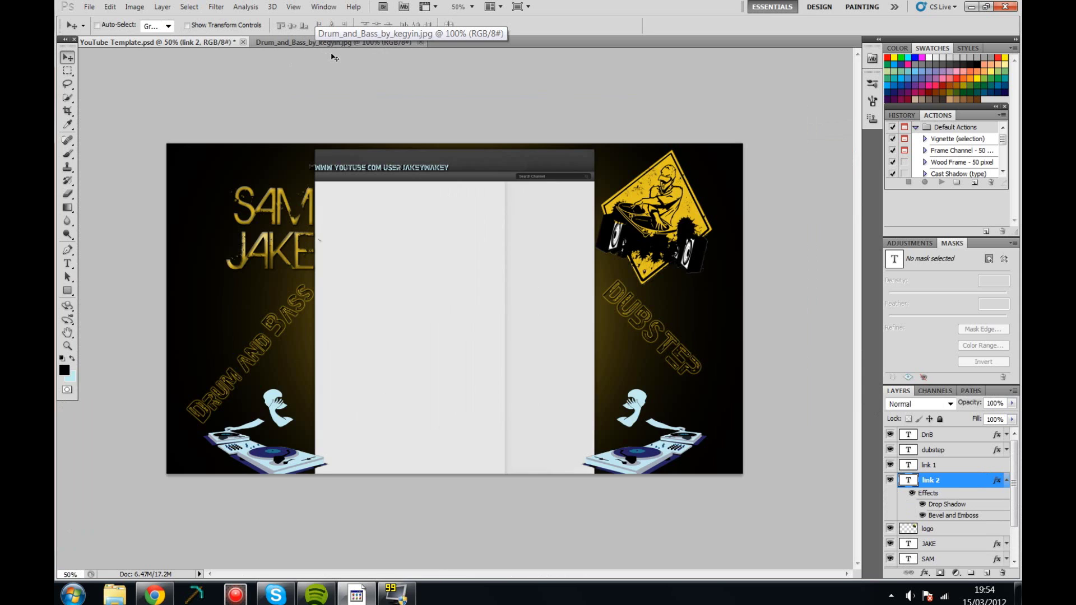